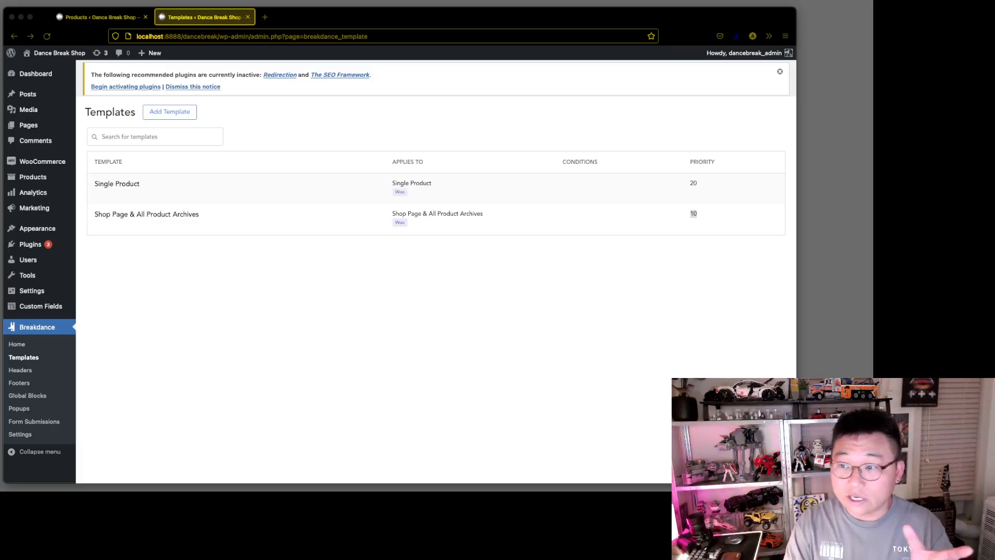
Switch to the YT_ecomm_site-proof design and examine the Product Archive cards and Single product layout, glancing at the CSS snippets in the code editor.
left_click_drag(994, 119, 726, 51)
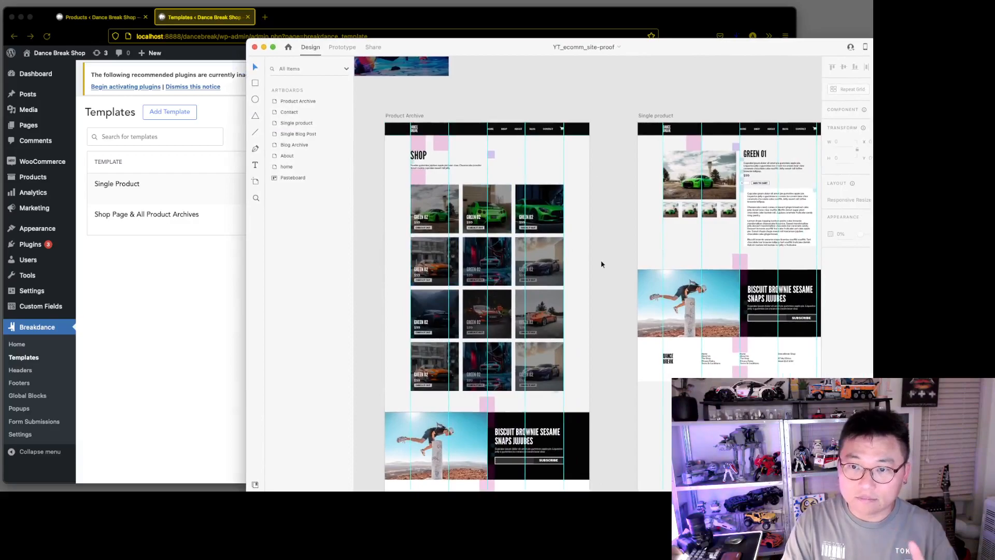
scroll(485, 268, "up", 5)
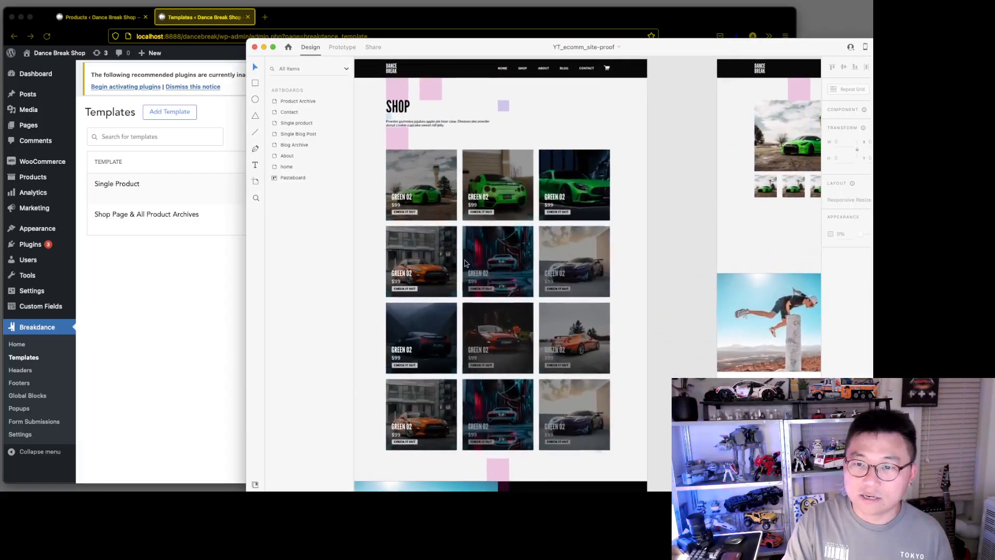
scroll(465, 263, "left", 2)
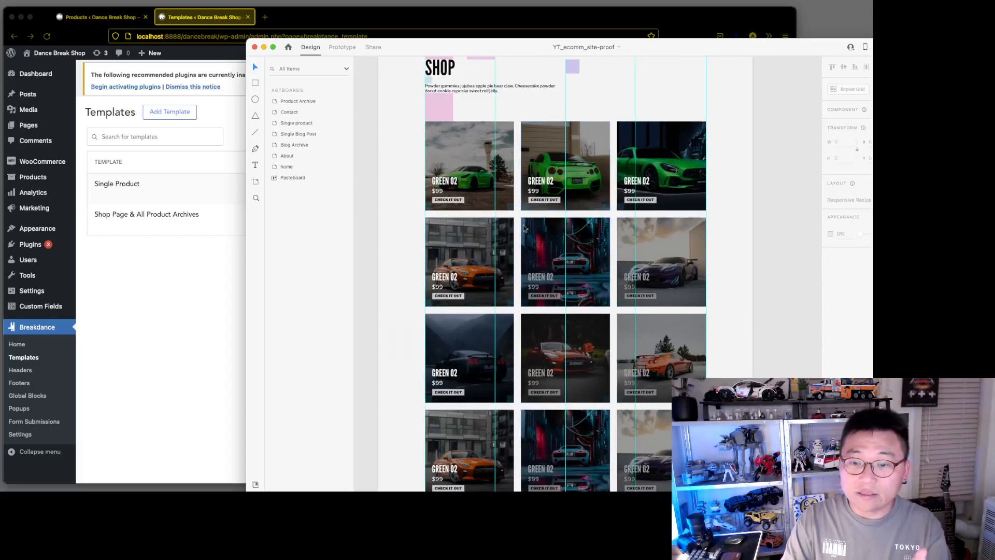
key("super+Tab")
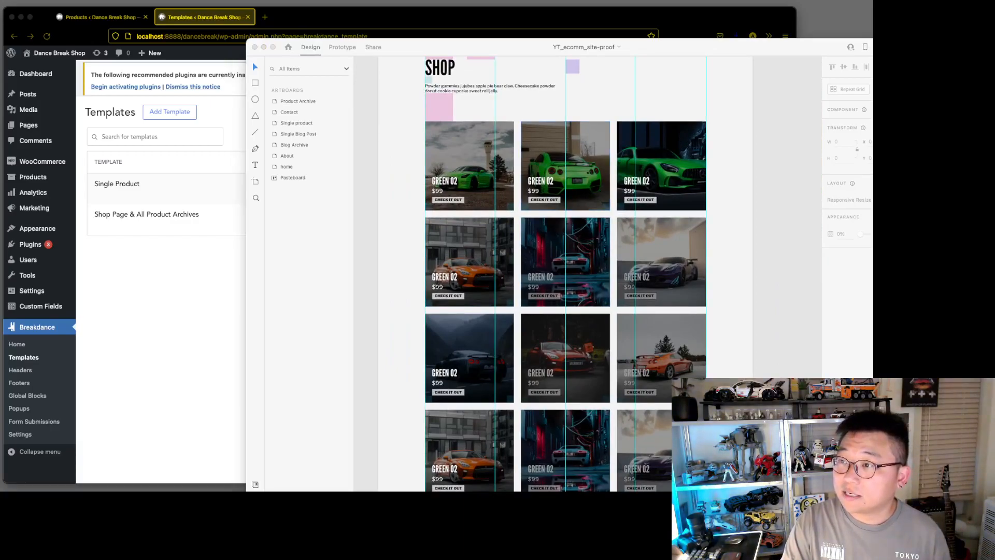
left_click_drag(873, 21, 682, 17)
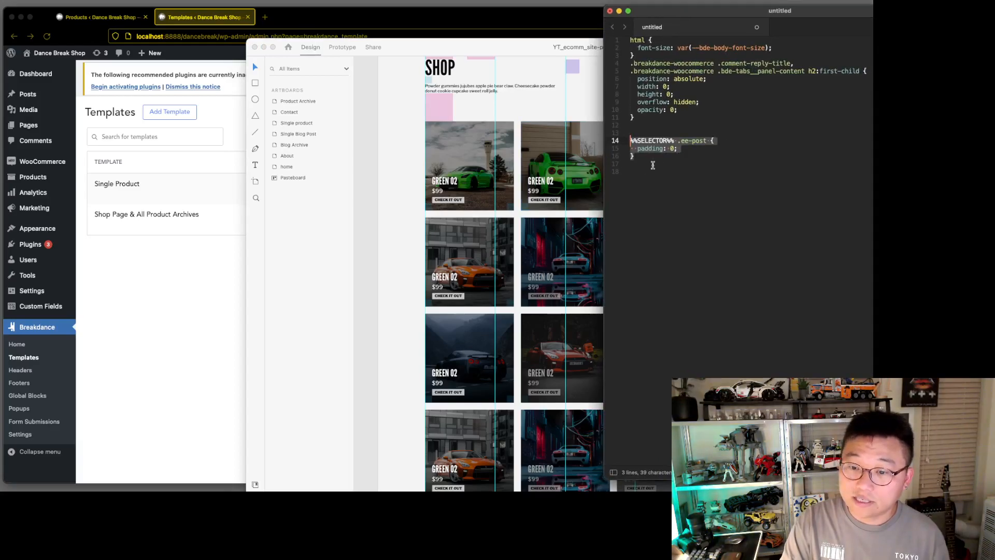
key("super+Tab")
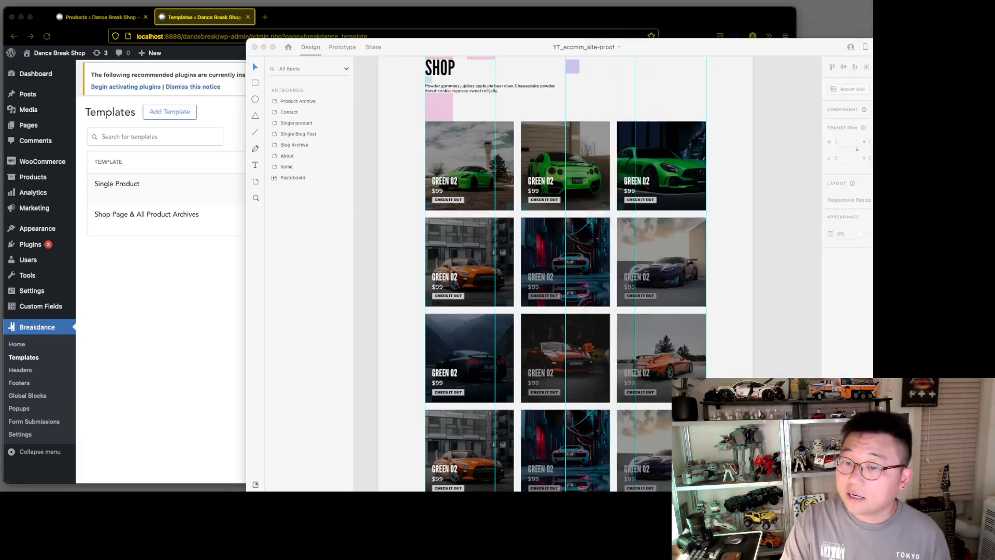
scroll(641, 233, "right", 10)
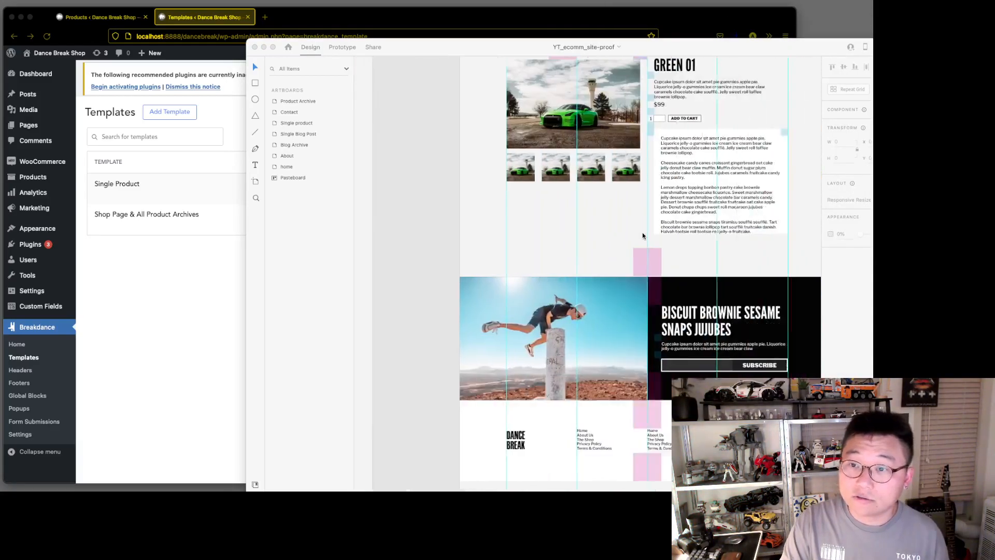
scroll(680, 231, "up", 2)
scroll(564, 254, "down", 5)
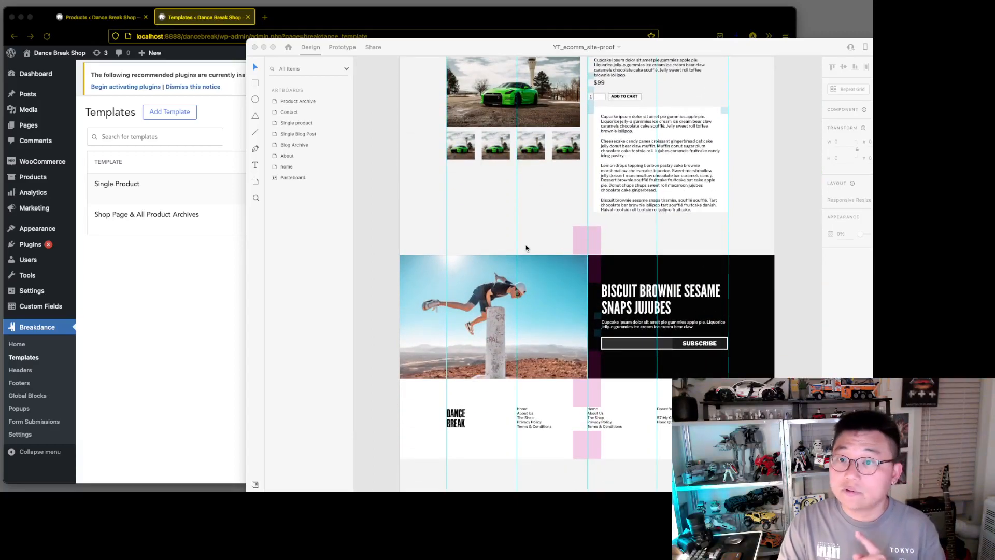
scroll(525, 249, "left", 6)
scroll(526, 251, "left", 3)
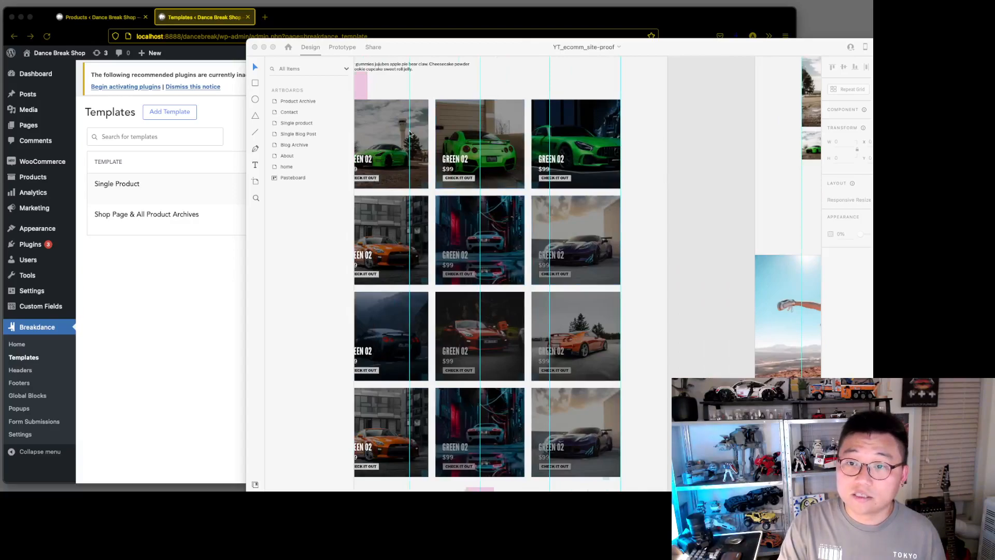
scroll(651, 182, "right", 6)
scroll(648, 189, "right", 3)
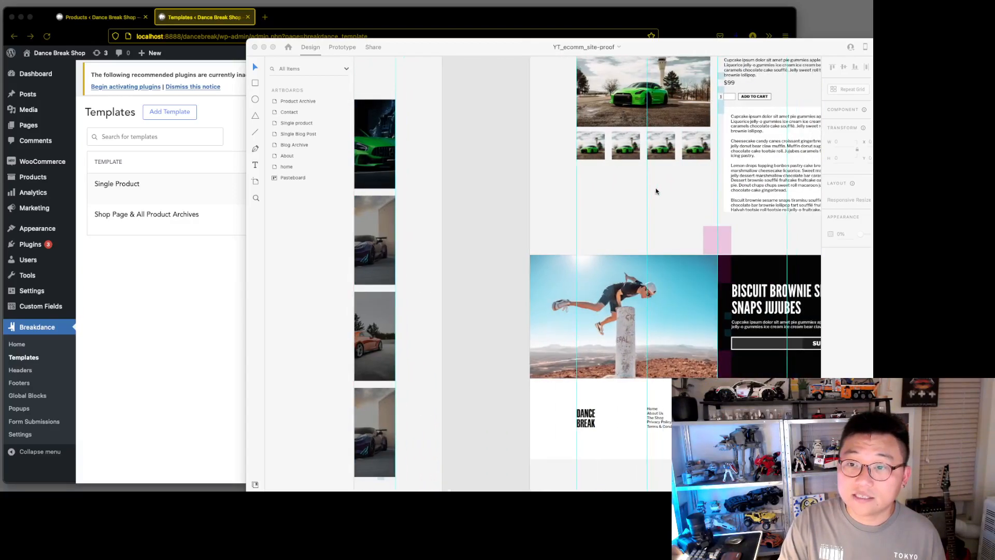
scroll(652, 298, "right", 3)
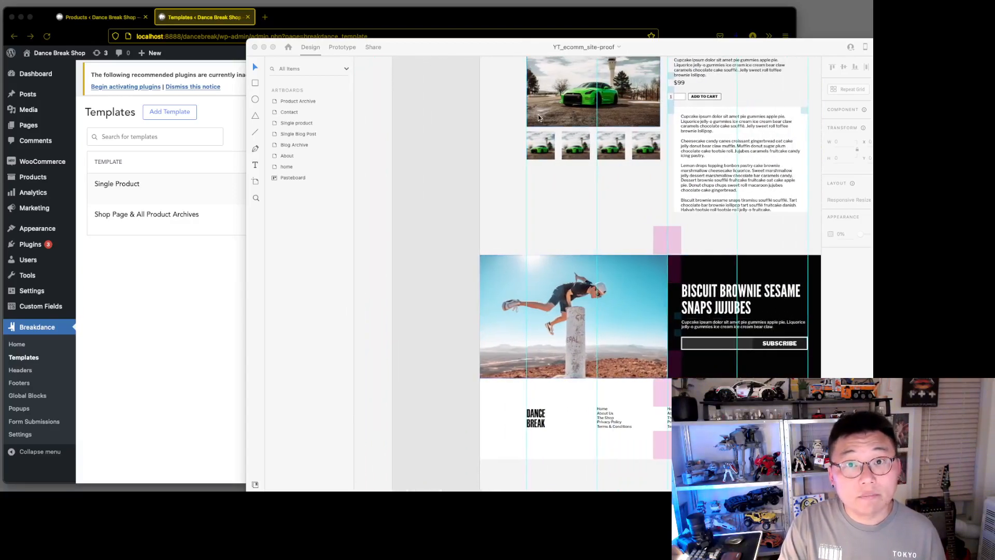
left_click_drag(446, 46, 994, 232)
Return to the browser's template list and open the Single Product template in the Breakdance builder.
left_click(231, 334)
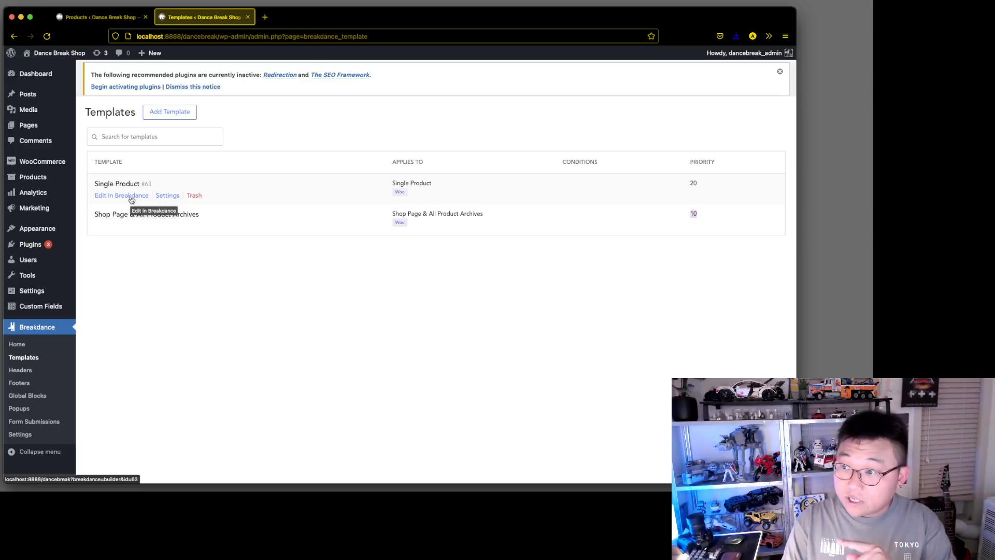
mouse_move(873, 86)
left_mouse_down()
mouse_move(440, 87)
mouse_move(409, 77)
mouse_move(656, 100)
mouse_move(871, 104)
left_mouse_up()
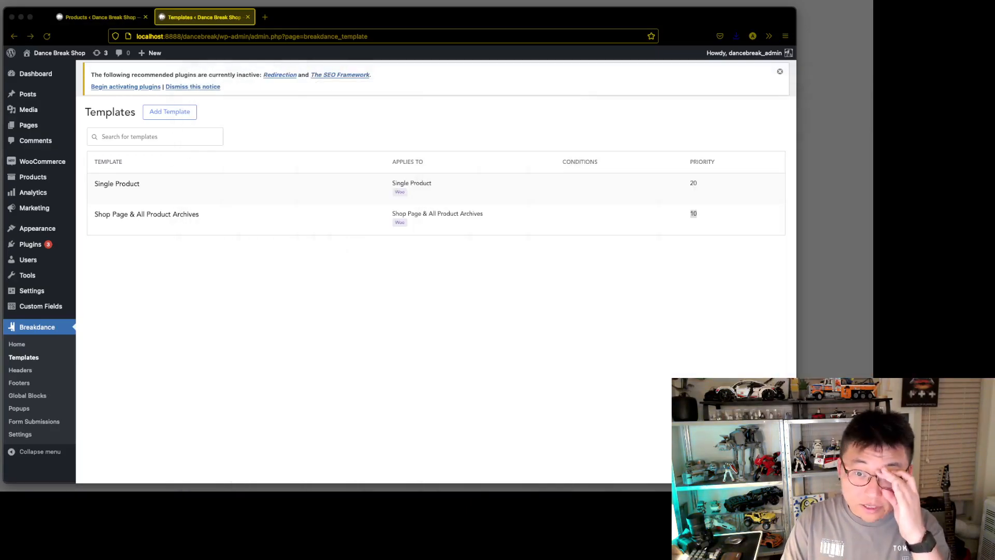
left_click(593, 291)
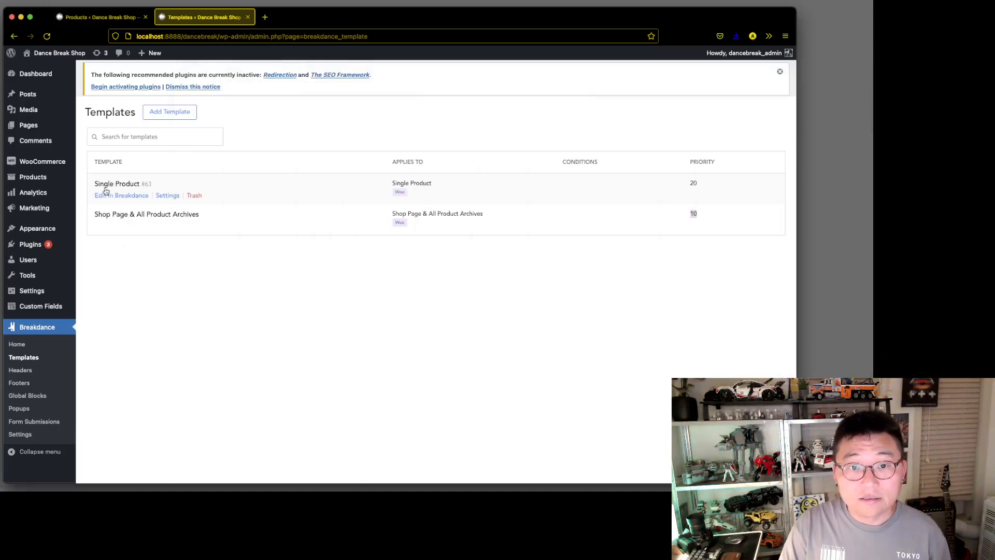
left_click(115, 195)
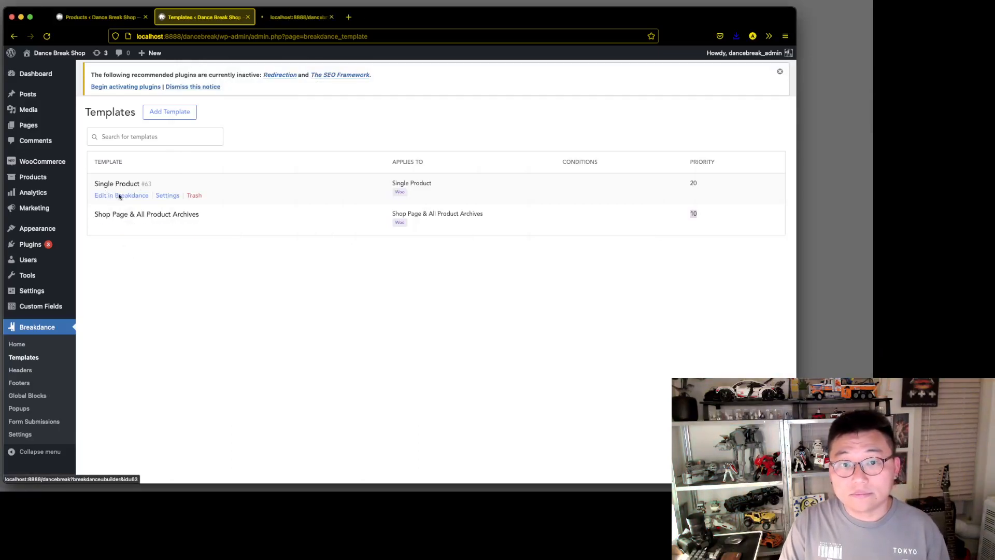
left_click(306, 18)
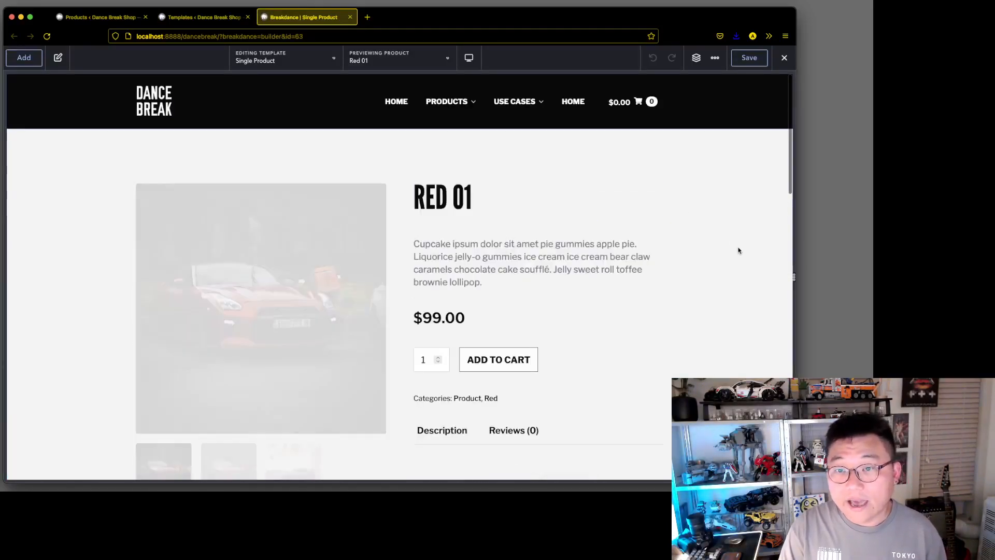
Compare the template's Related Products area with the product cards in the YT_ecomm_site-proof design.
scroll(740, 249, "down", 7)
scroll(739, 249, "down", 2)
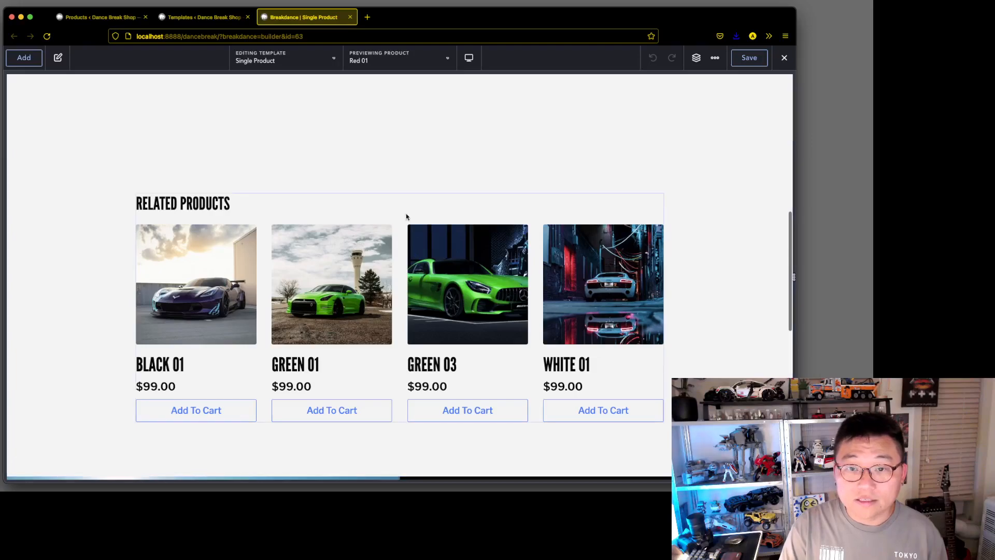
key("super+Tab")
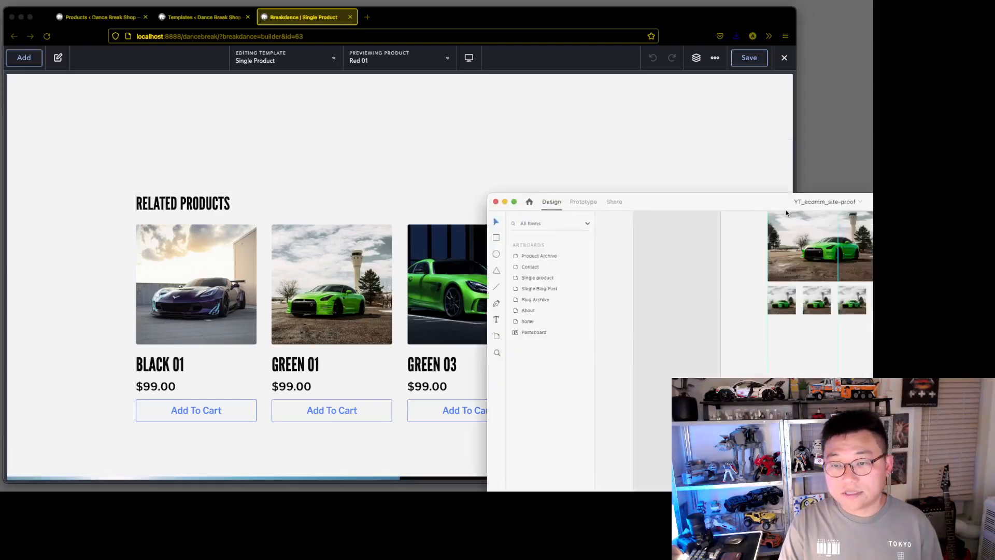
scroll(414, 218, "left", 10)
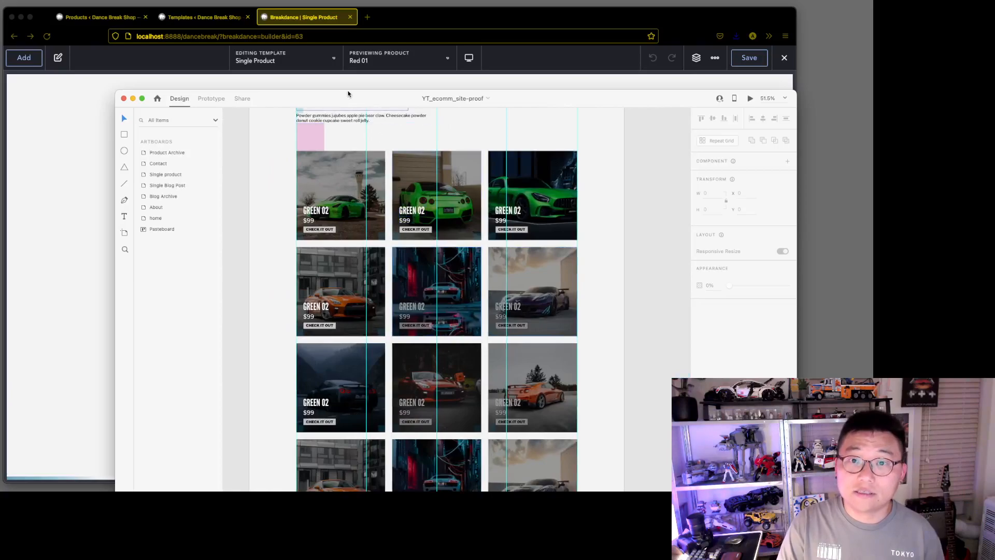
key("super+Tab")
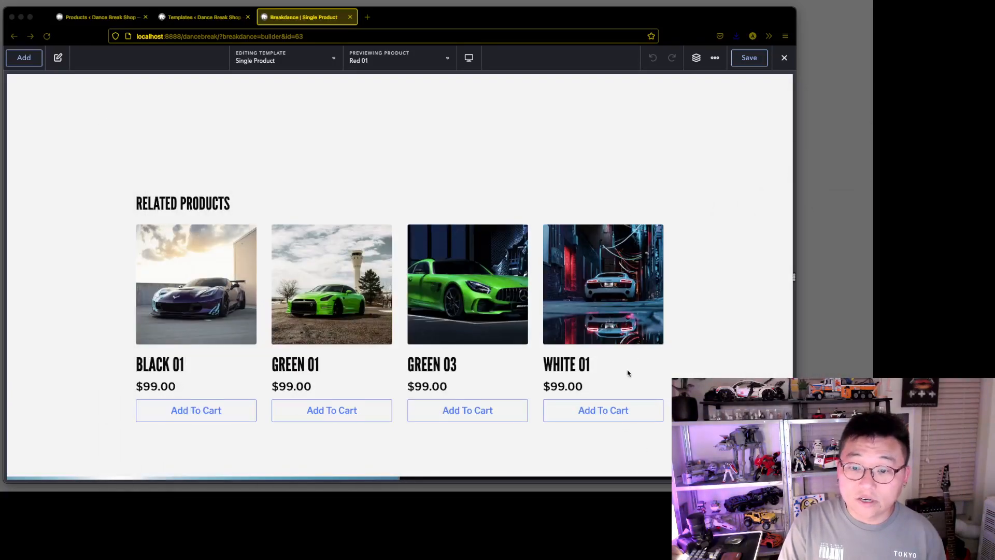
scroll(628, 373, "down", 1)
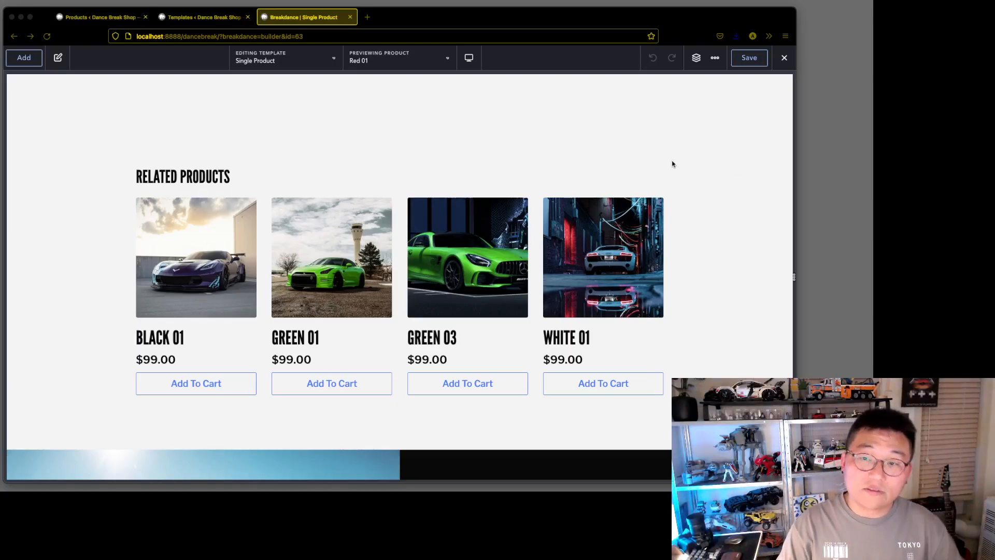
Delete the Related Products element from the template's second section.
left_click(23, 58)
left_click(697, 58)
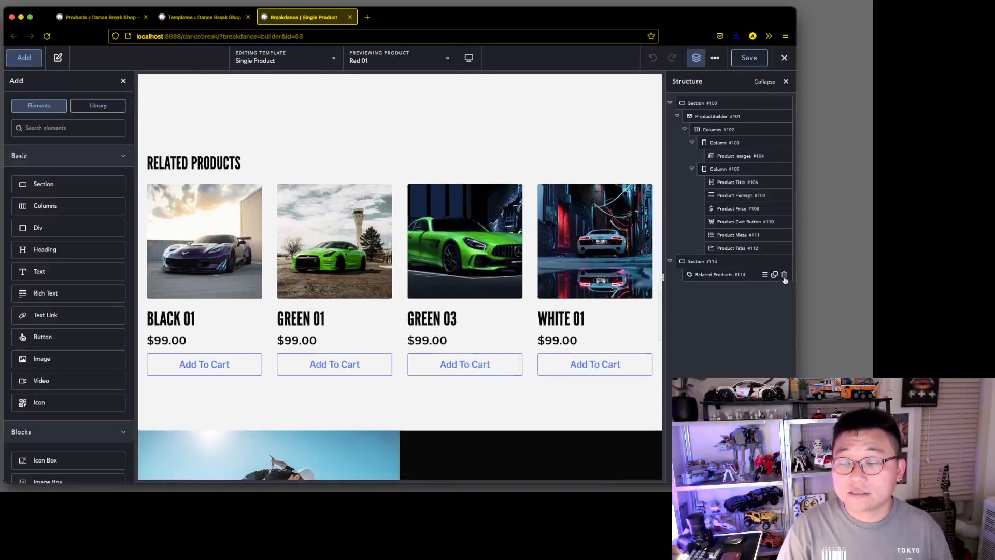
left_click(783, 275)
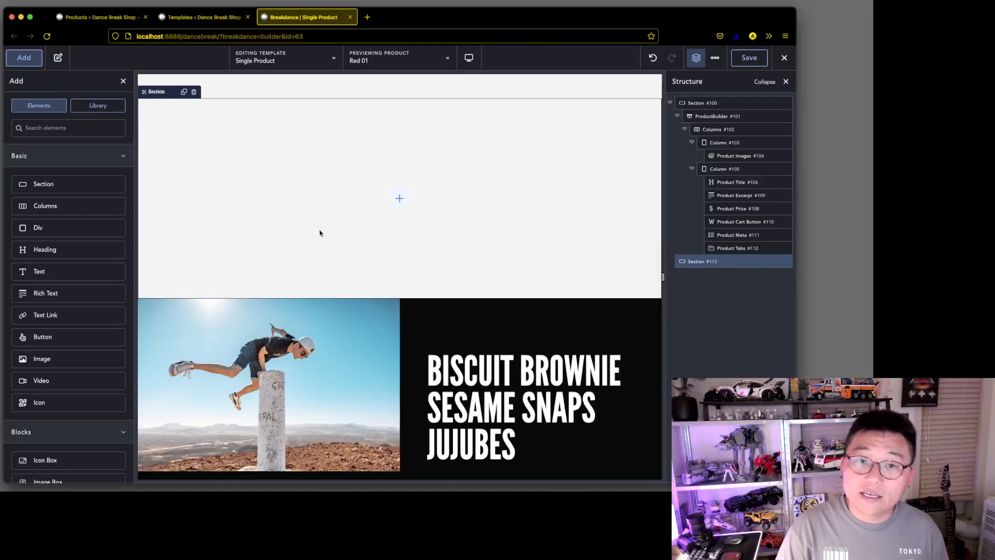
Add a Post Loop Builder element to the emptied section.
scroll(77, 378, "down", 20)
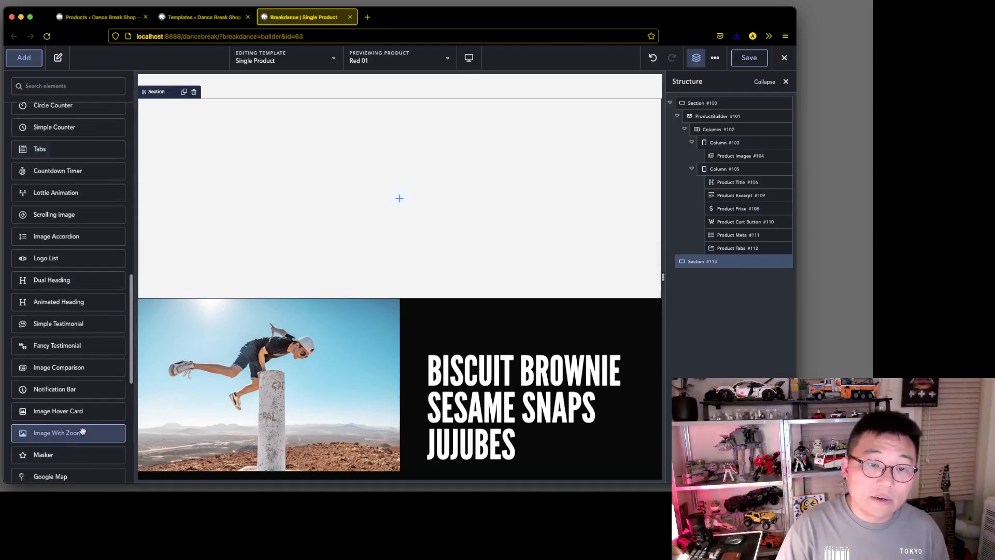
scroll(80, 423, "down", 3)
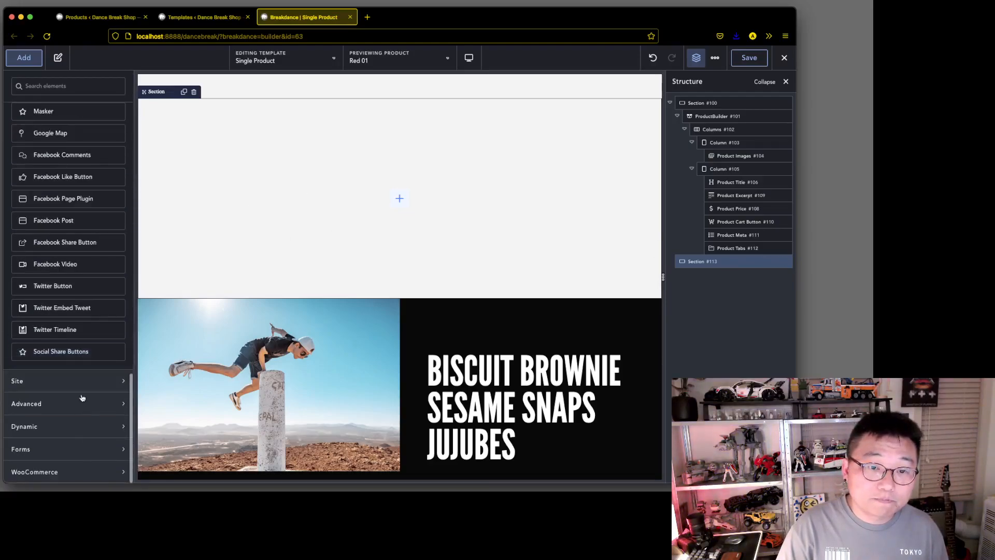
left_click(77, 426)
scroll(78, 415, "down", 10)
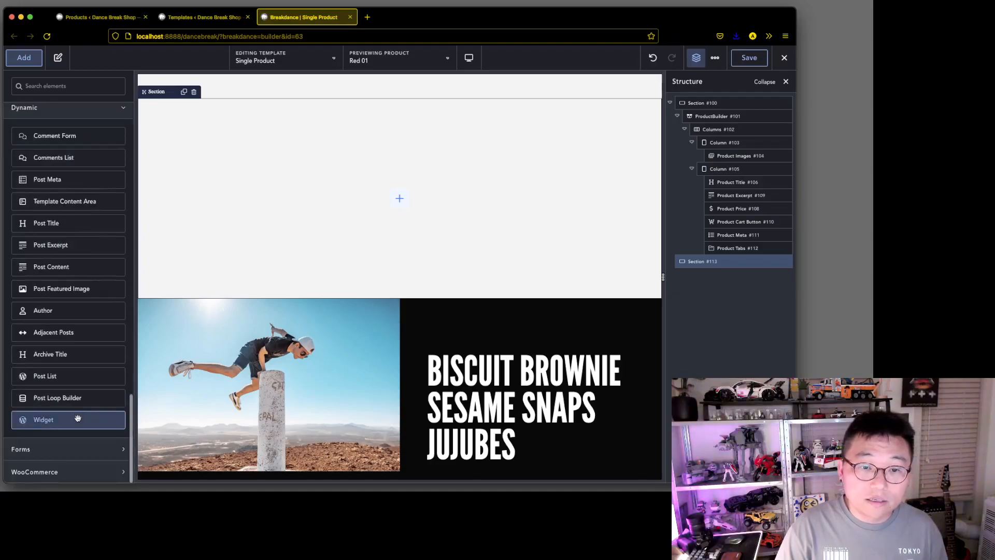
left_click(80, 398)
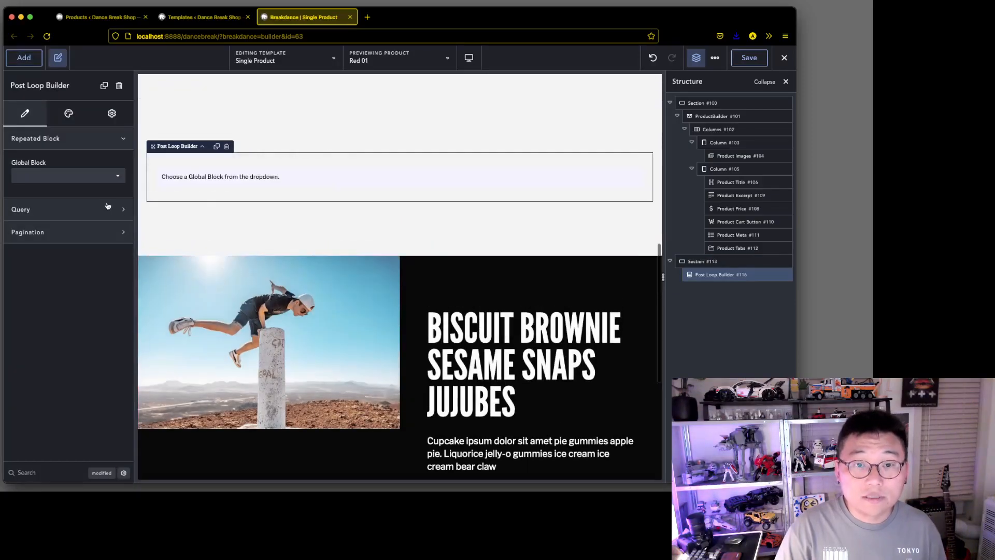
Assign the Product Card global block to the Post Loop Builder and set its query type to Custom.
left_click(102, 175)
left_click(85, 182)
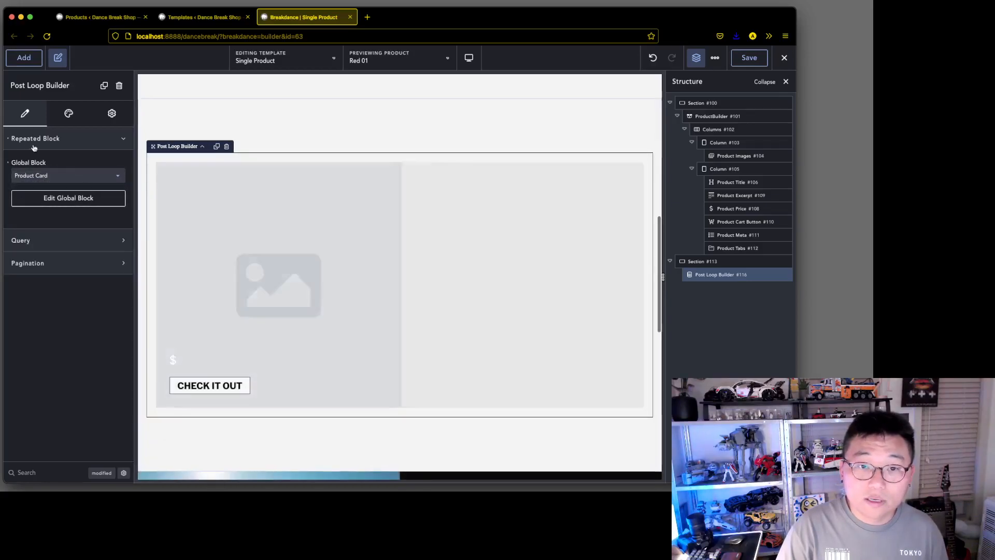
left_click(67, 243)
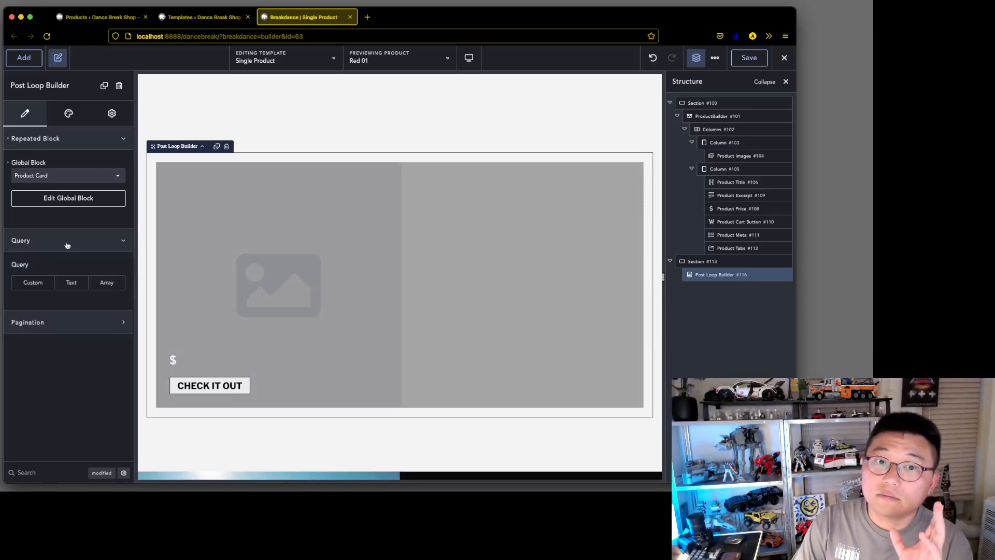
left_click(42, 292)
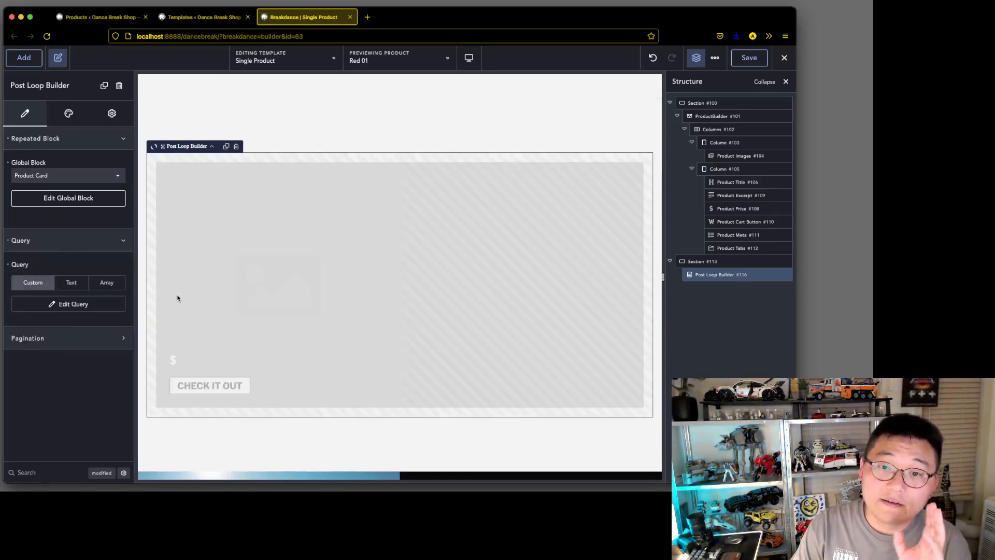
In the loop's custom query, replace Posts with Products as the included post type.
left_click(73, 305)
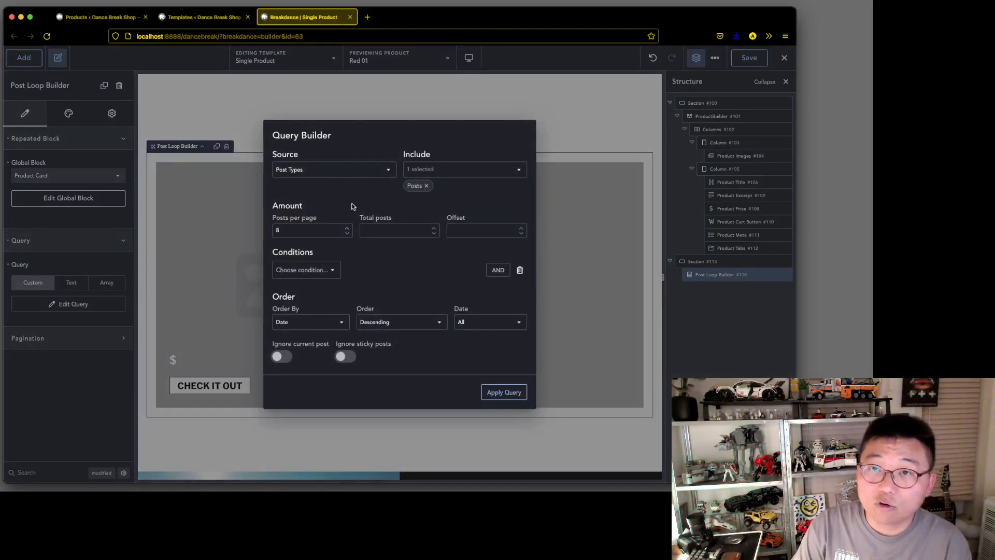
left_click(427, 186)
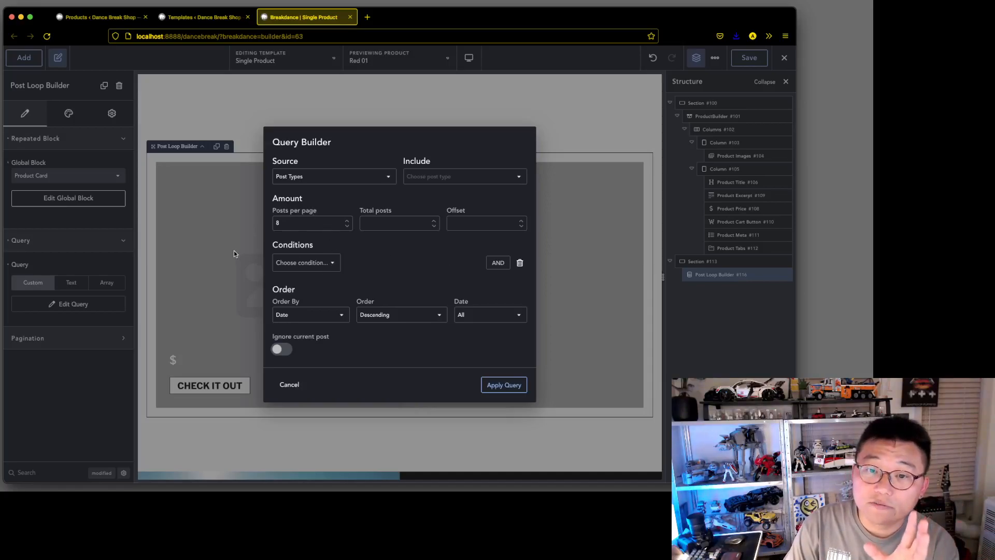
left_click(299, 263)
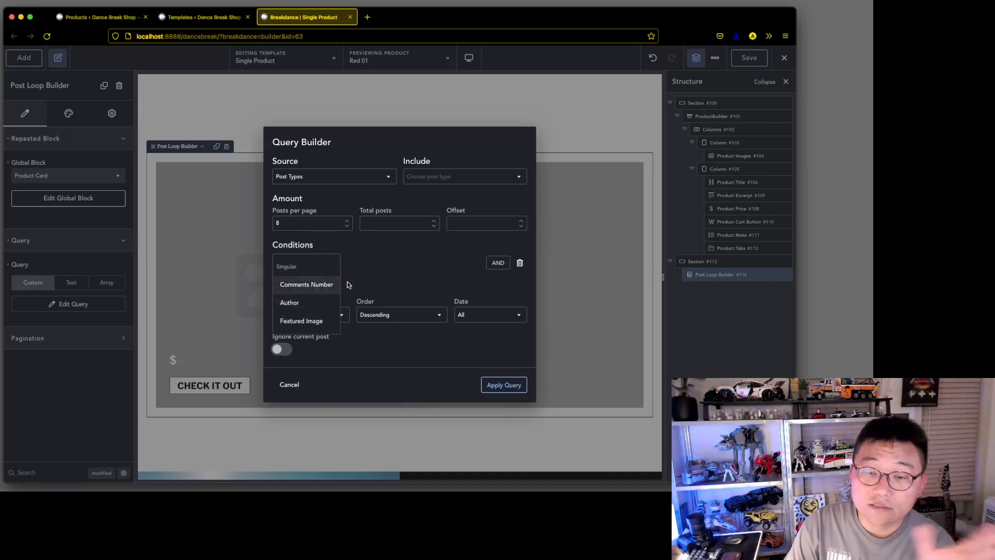
left_click(379, 194)
left_click(436, 178)
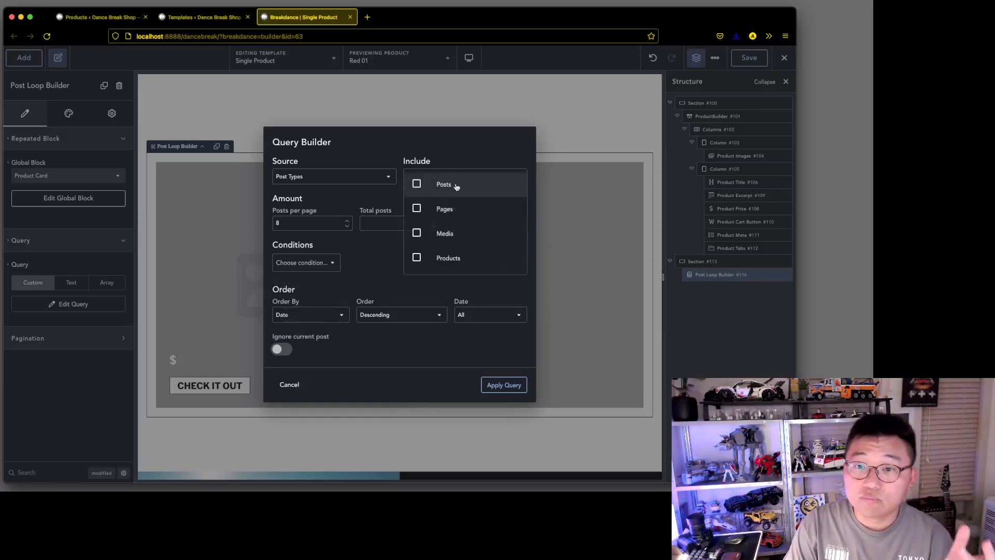
left_click(437, 262)
left_click(386, 286)
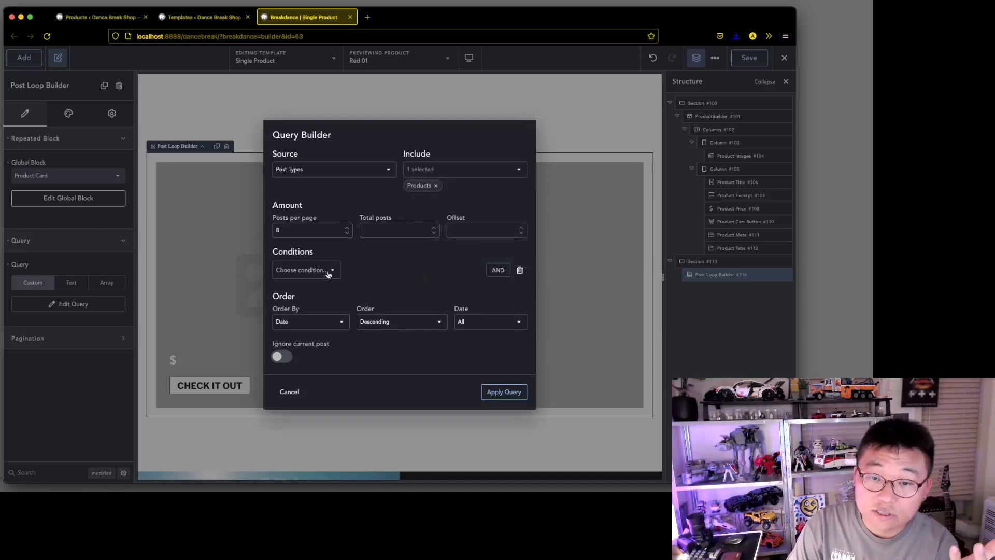
Compare the query conditions offered for Products and for Posts, then clear the included post type.
left_click(328, 270)
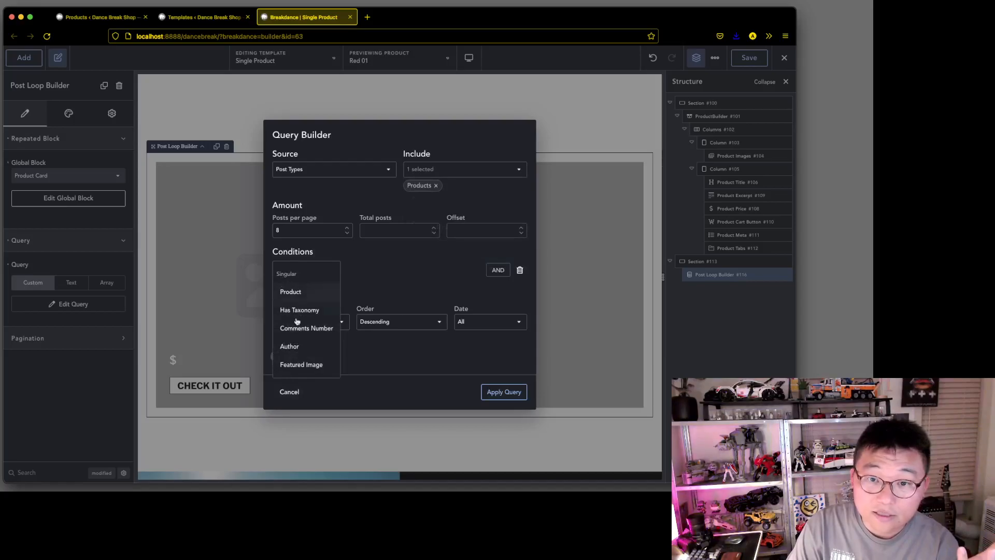
left_click(437, 186)
left_click(447, 174)
left_click(450, 195)
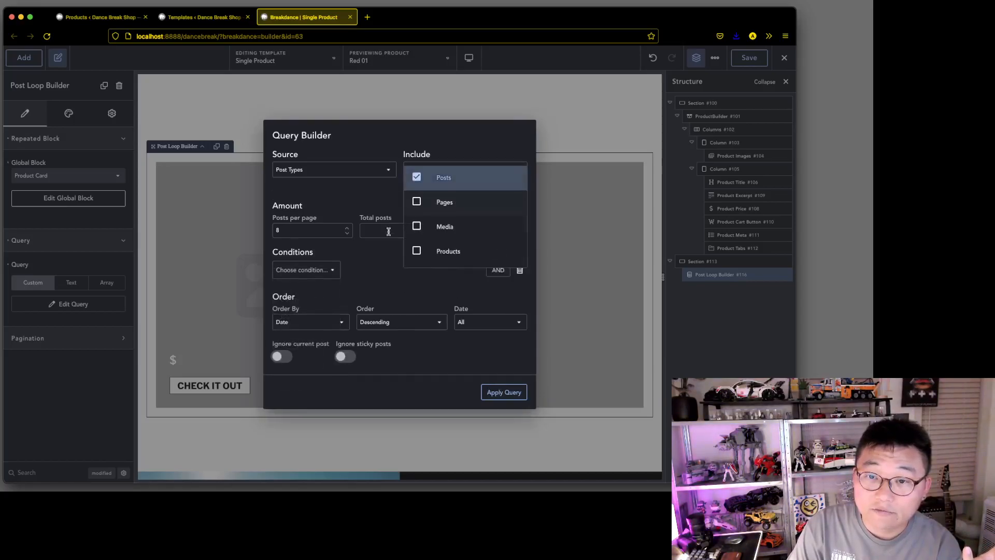
left_click(371, 275)
left_click(326, 271)
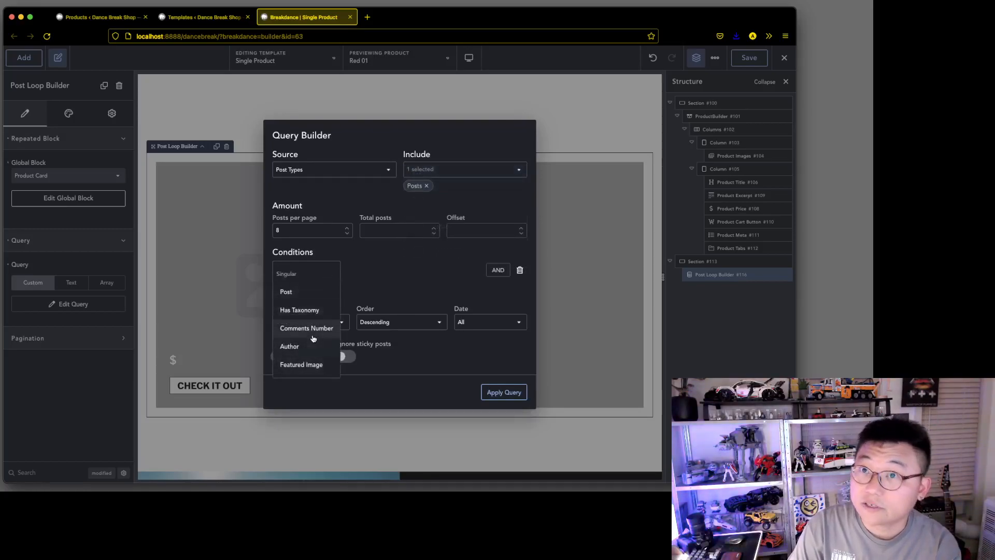
left_click(430, 187)
left_click(427, 186)
left_click(490, 176)
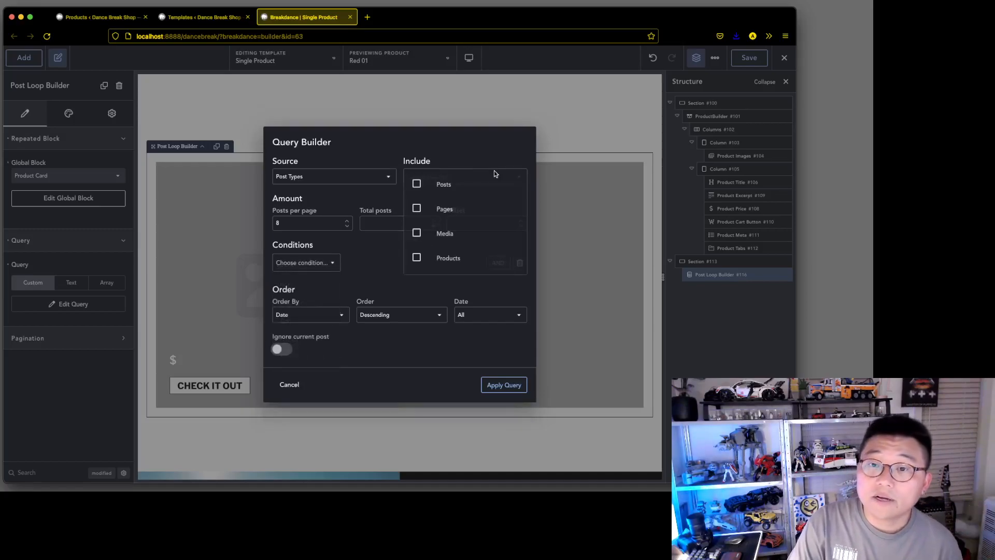
left_click(485, 144)
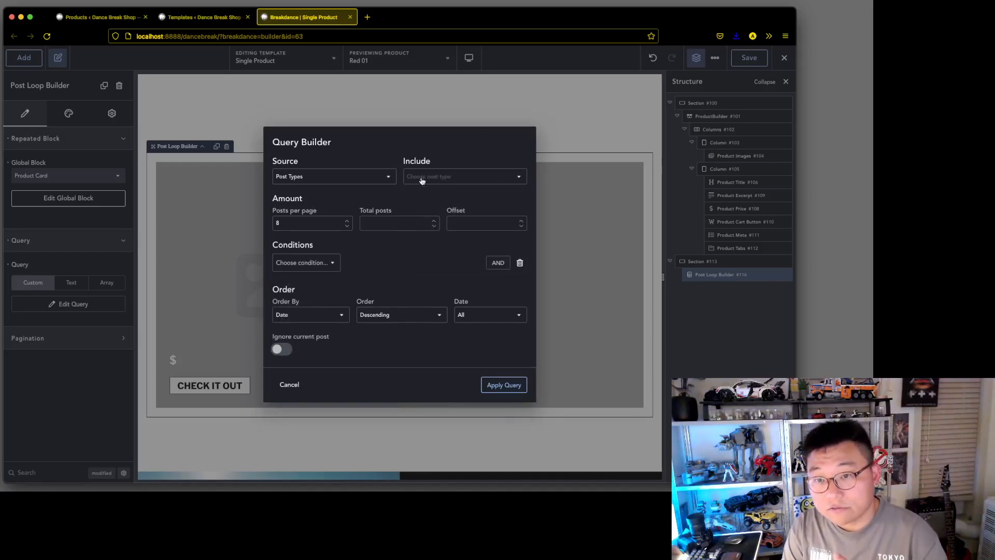
Set the loop query's source to Related and include items by Product categories.
left_click(355, 177)
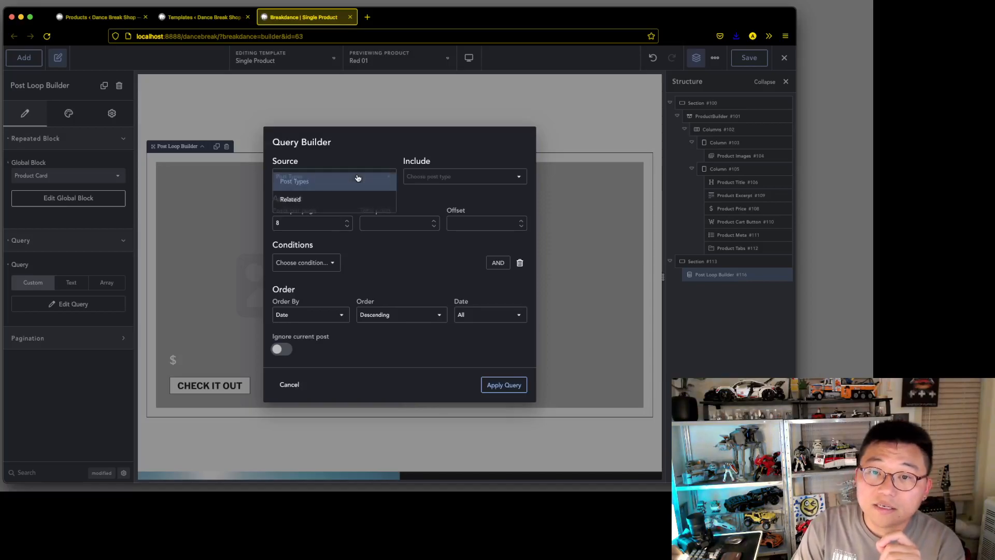
left_click(333, 200)
left_click(473, 202)
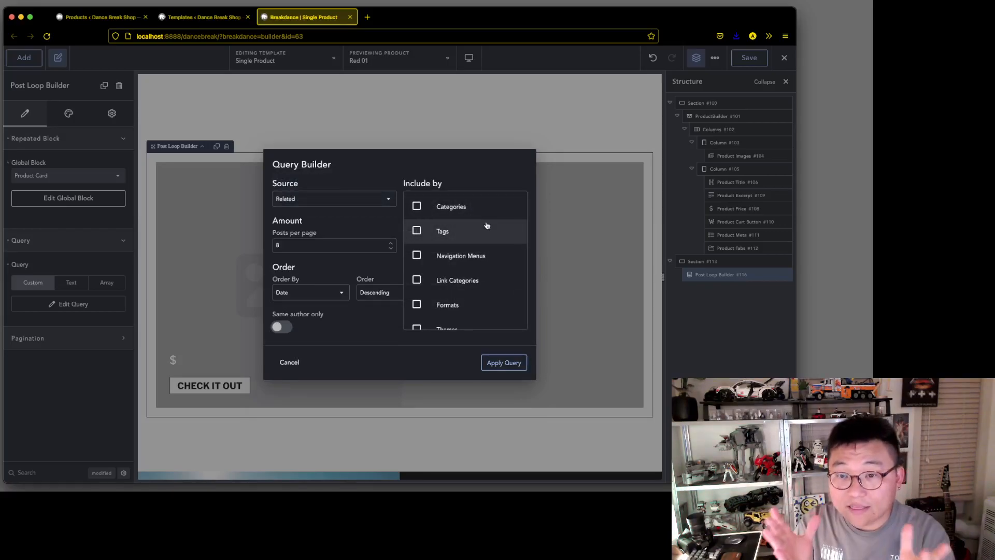
scroll(474, 251, "down", 4)
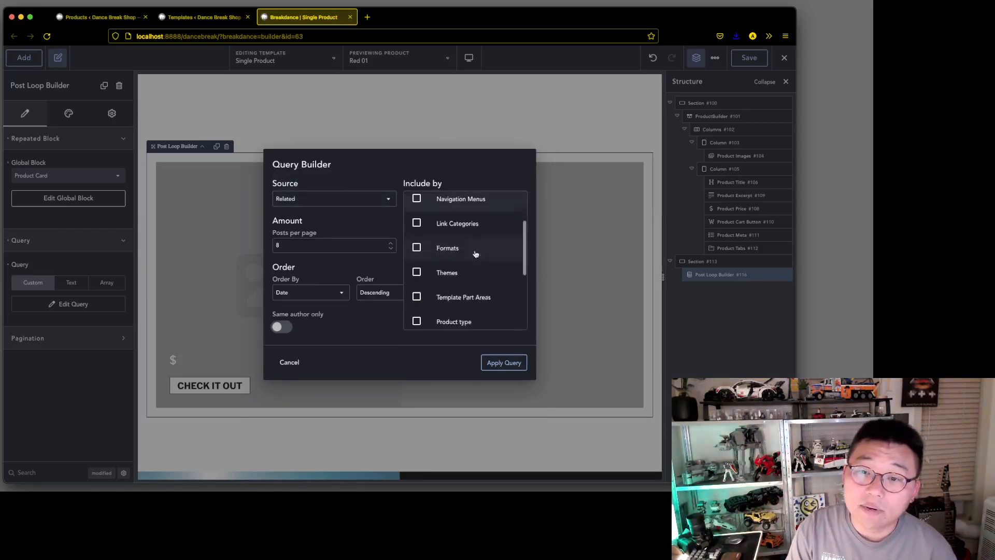
scroll(475, 250, "up", 4)
scroll(495, 265, "down", 6)
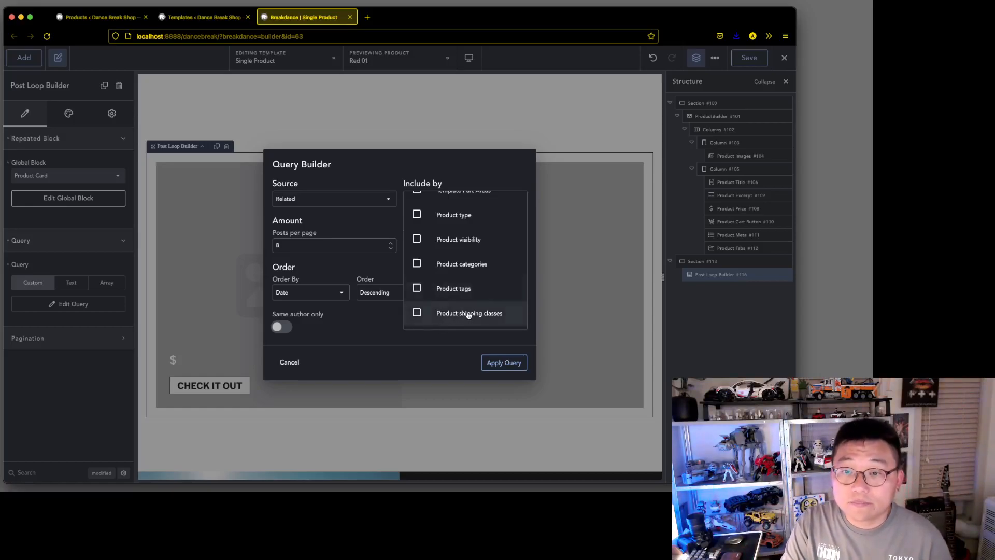
left_click(455, 265)
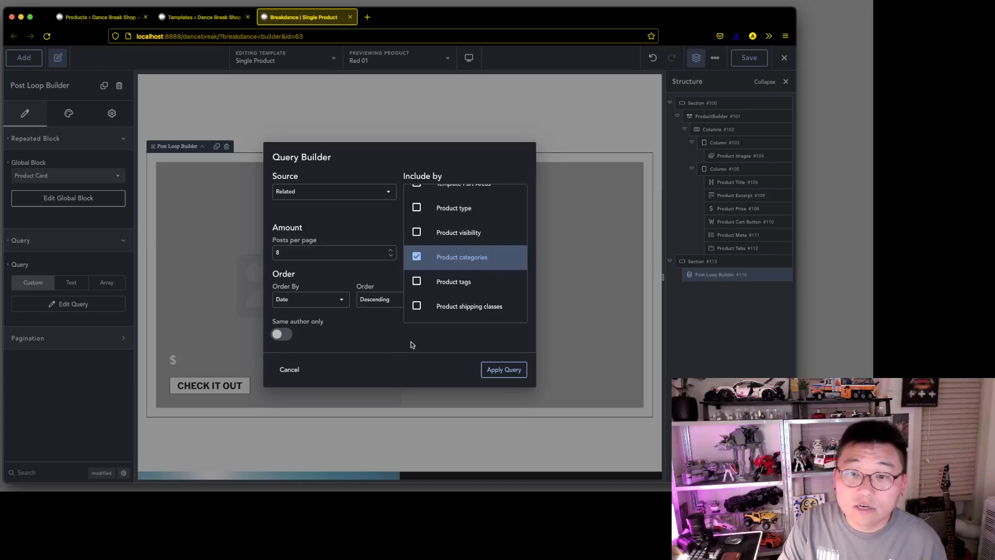
Set the posts per page to 4, apply the query, and check the loop in the preview.
left_click(376, 254)
key("BackSpace")
type("4")
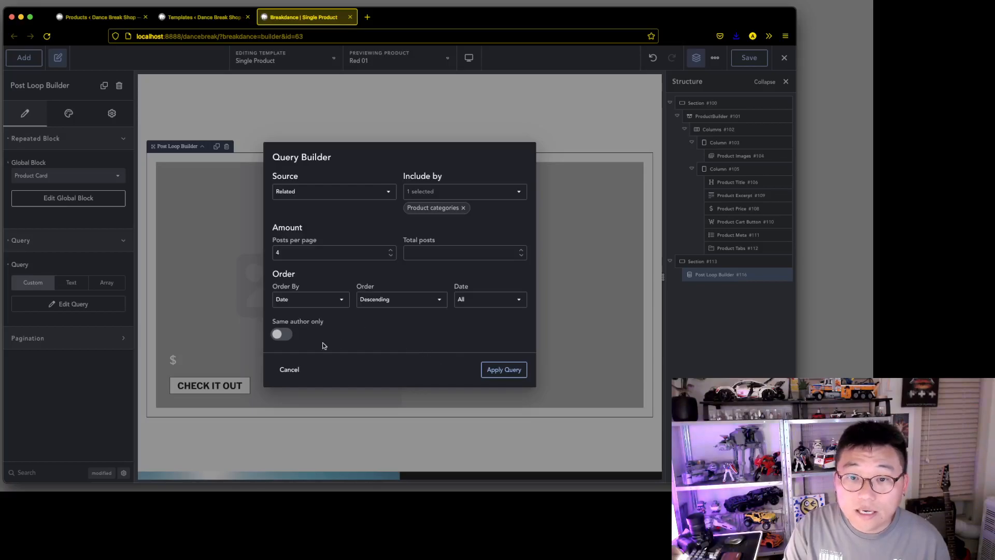
left_click(502, 369)
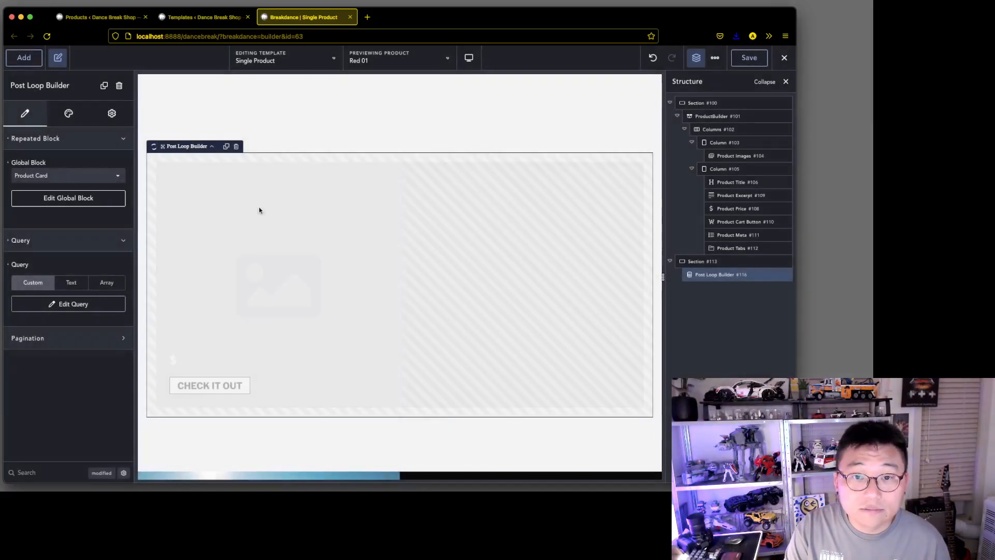
scroll(332, 197, "down", 8)
scroll(341, 202, "up", 10)
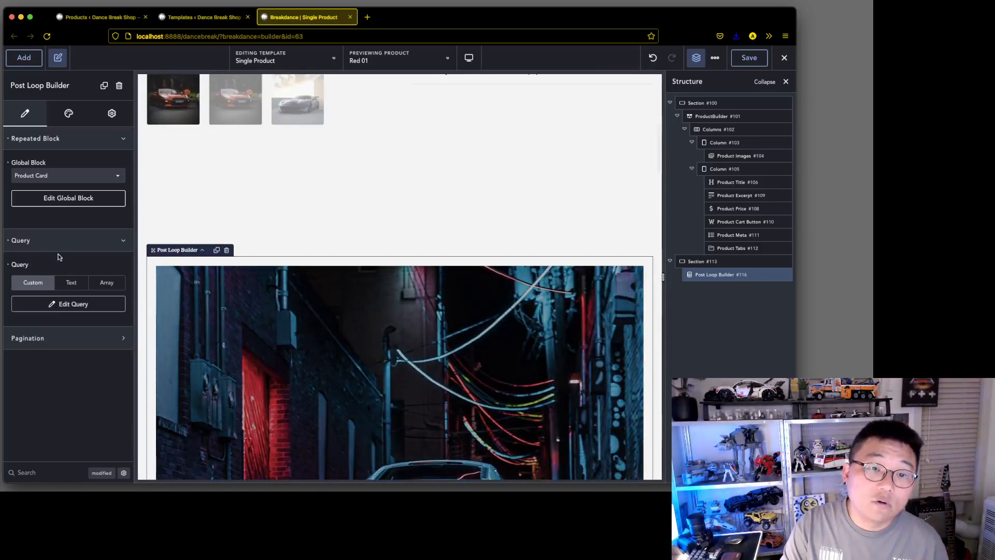
Set the Post Loop Builder's list layout to Grid with 4 items per row.
left_click(67, 121)
left_click(71, 138)
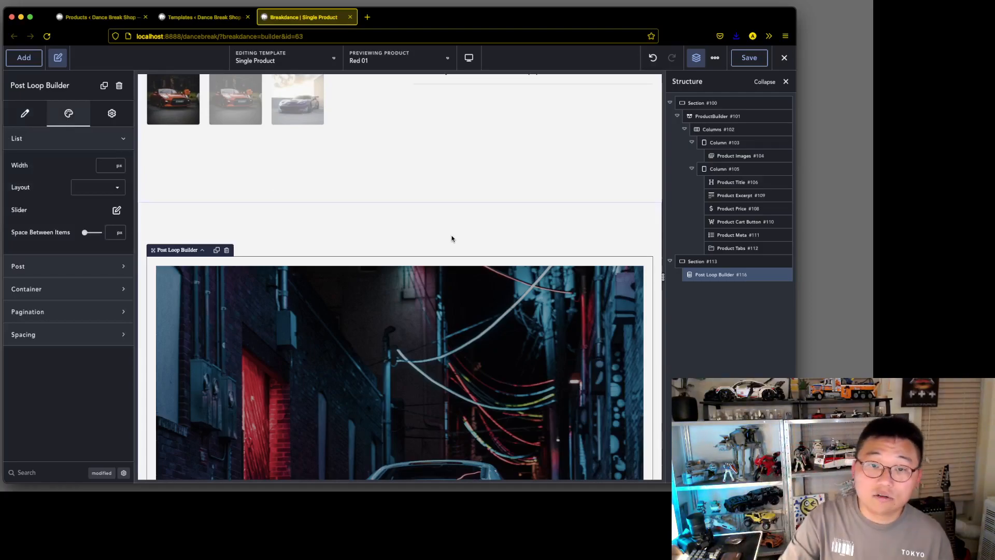
left_click(116, 188)
left_click(84, 210)
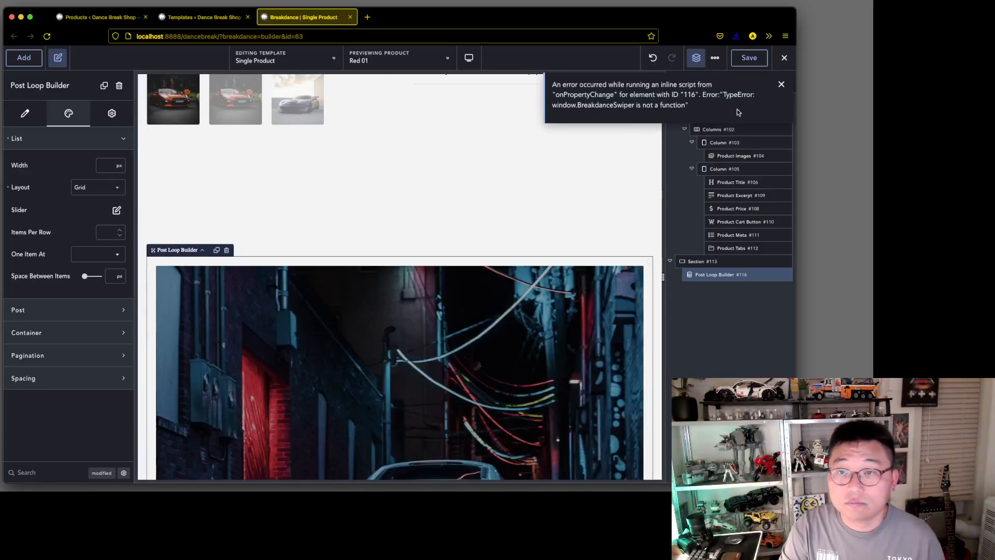
left_click(782, 85)
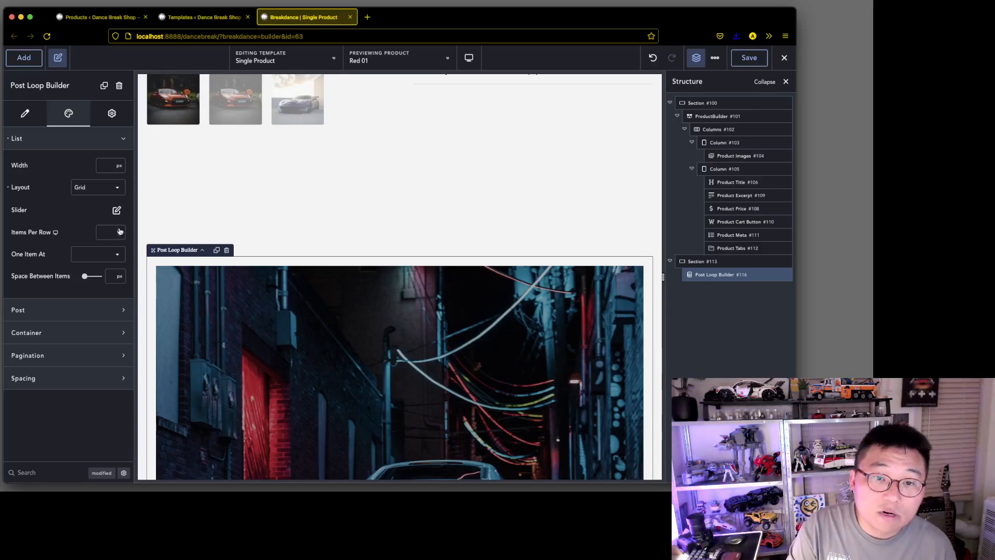
left_click(120, 230)
left_click(120, 230)
left_click(120, 229)
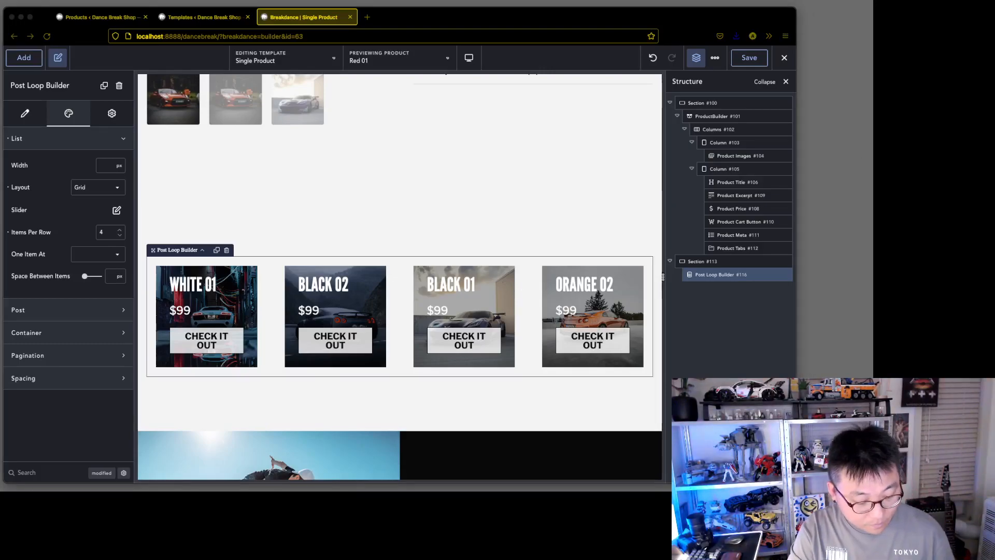
Switch to the text editor's untitled file and copy the "%%SELECTOR%% .ee-post { padding: 0; }" rule.
left_click_drag(873, 26, 692, 6)
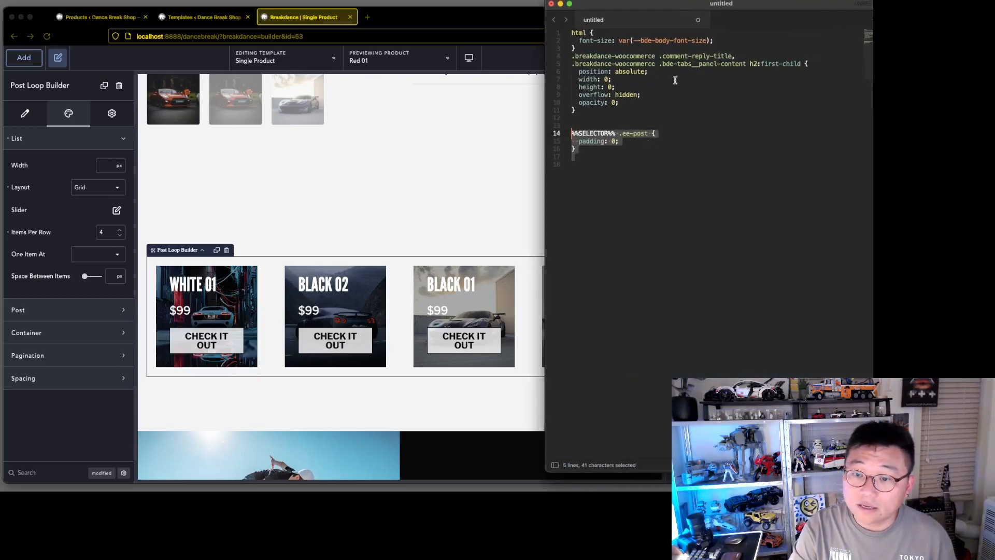
left_click(610, 186)
left_click_drag(575, 149, 560, 136)
key("super+c")
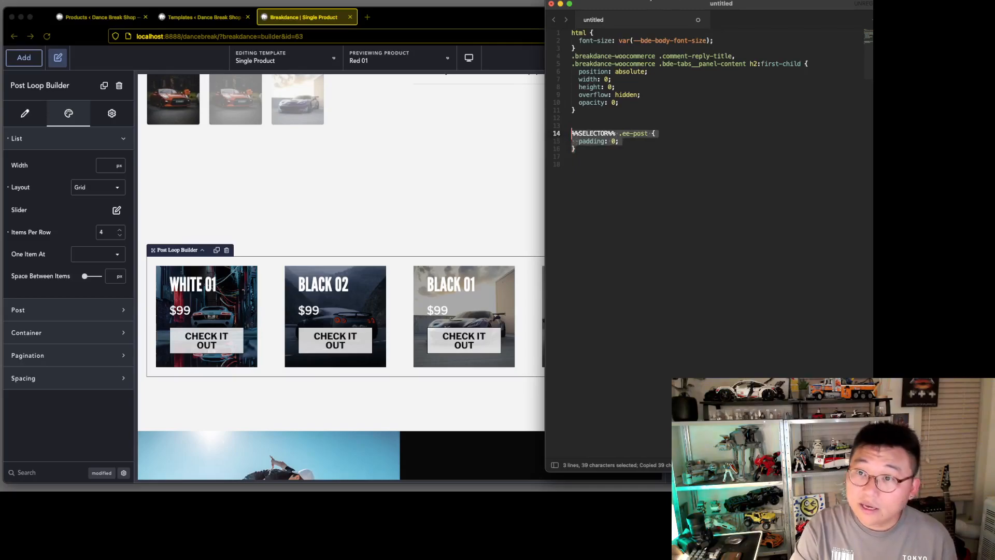
left_click_drag(646, 4, 980, 5)
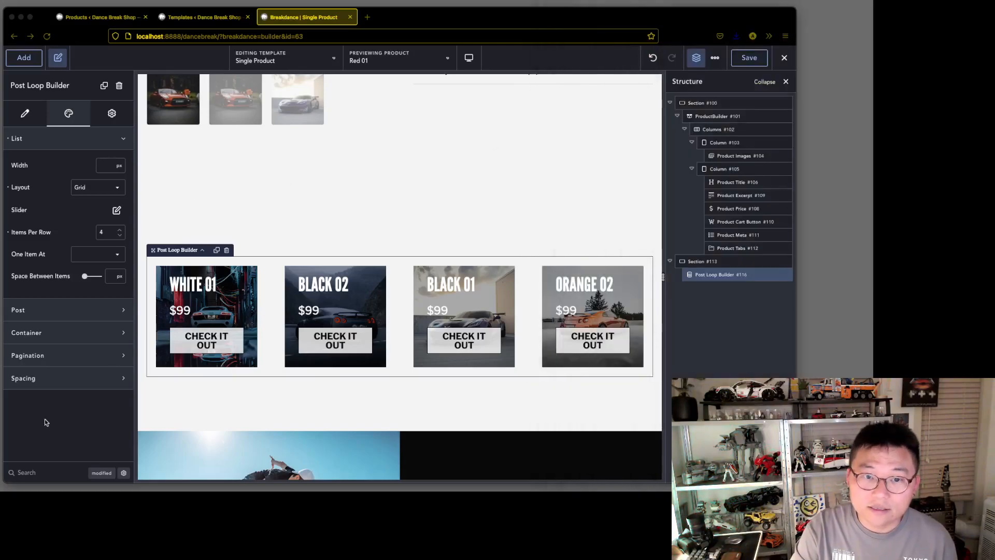
Paste the copied zero-padding .ee-post rule into the Post Loop Builder's custom CSS.
left_click(112, 113)
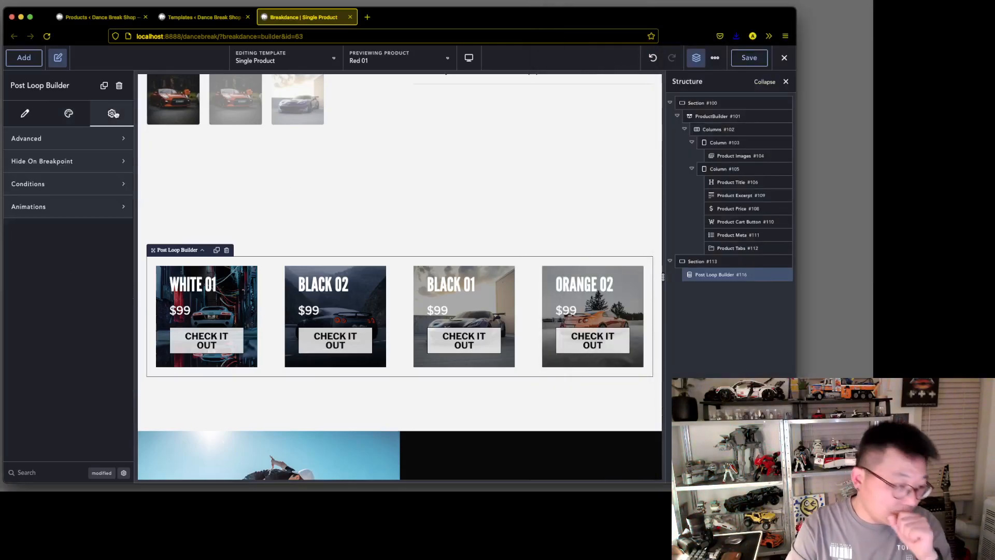
left_click(70, 140)
left_click(56, 216)
key("super+v")
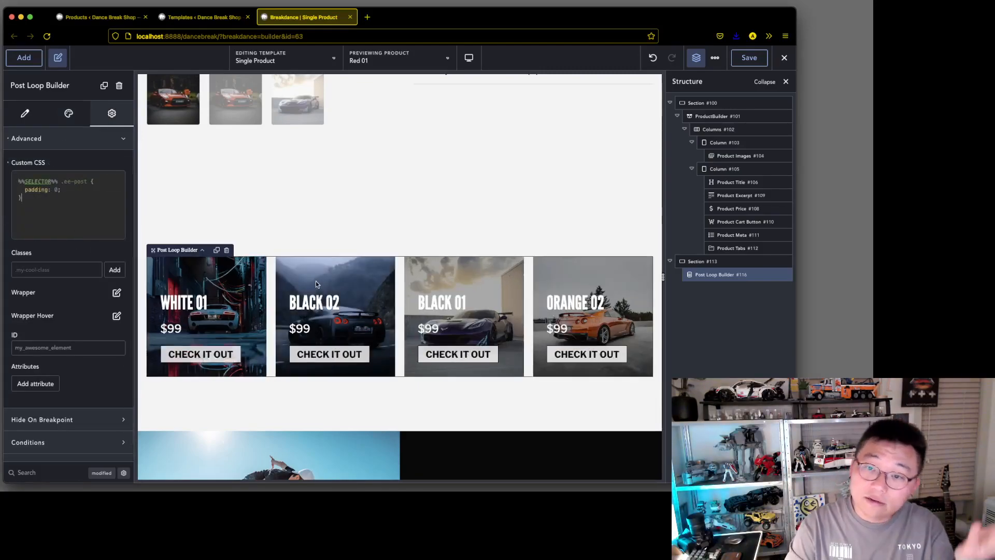
Save the Single Product template and exit the builder to WordPress.
left_click(752, 59)
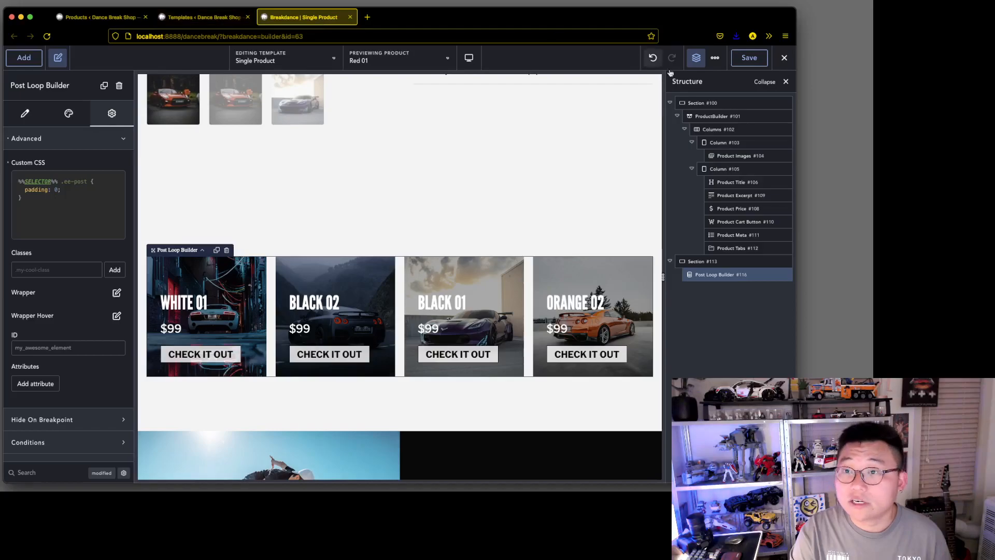
left_click(784, 58)
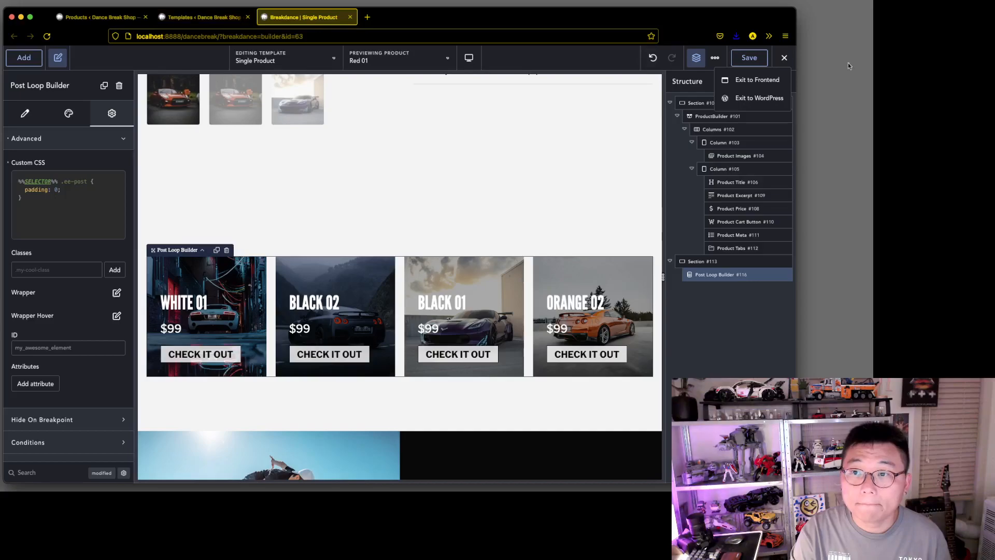
left_click(759, 98)
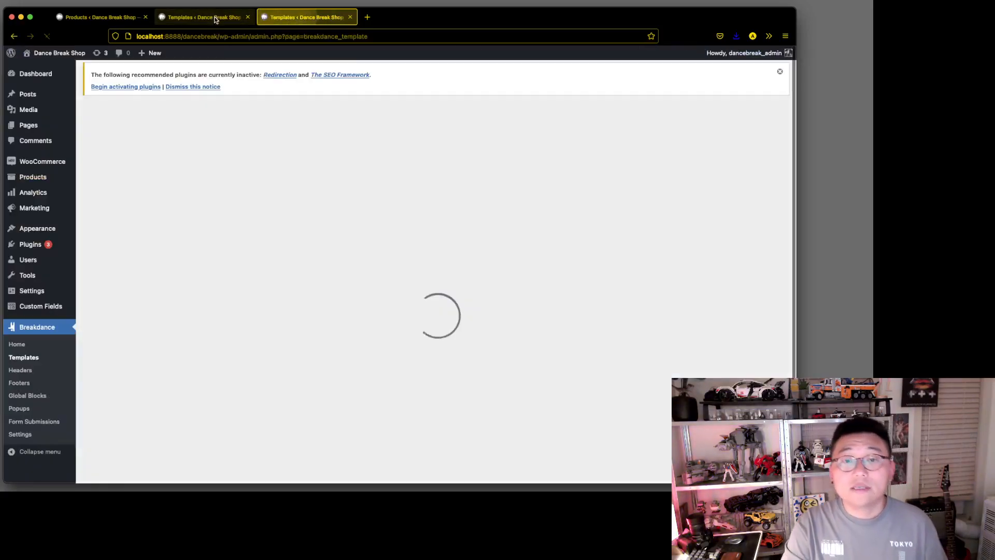
Open the Red 01 product page in a new tab from the product list and inspect its related product cards.
left_click(215, 18)
left_click(101, 17)
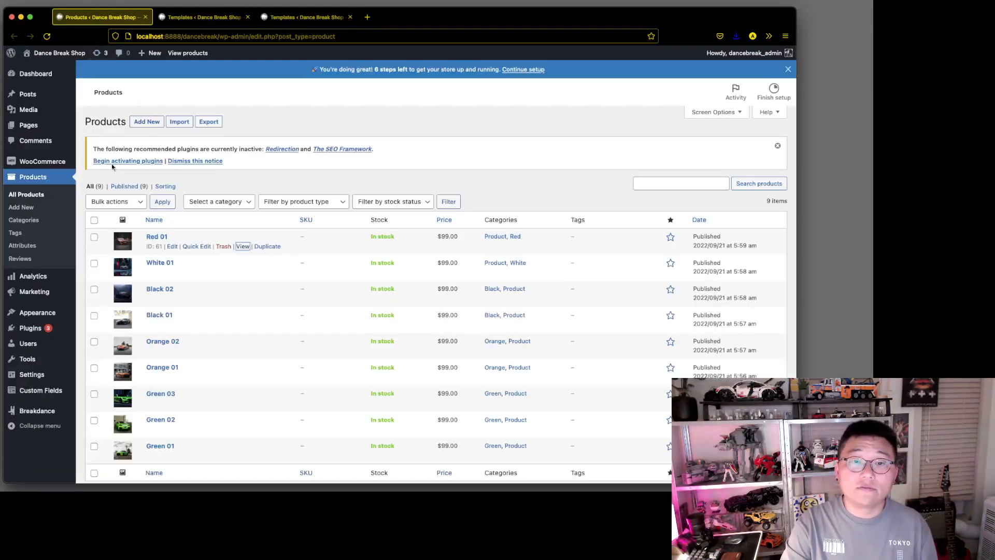
left_click(242, 246, "super")
left_click_drag(197, 20, 441, 24)
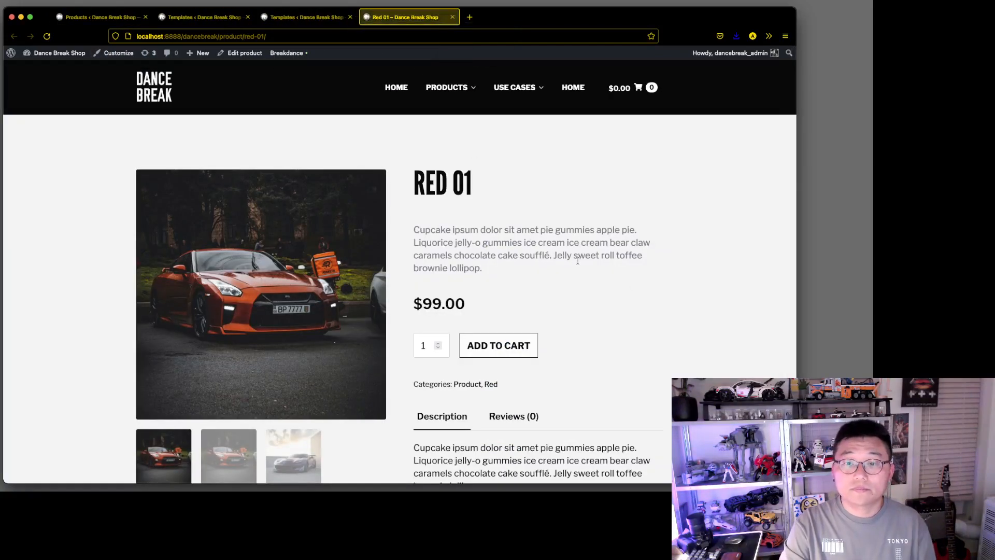
scroll(717, 280, "down", 4)
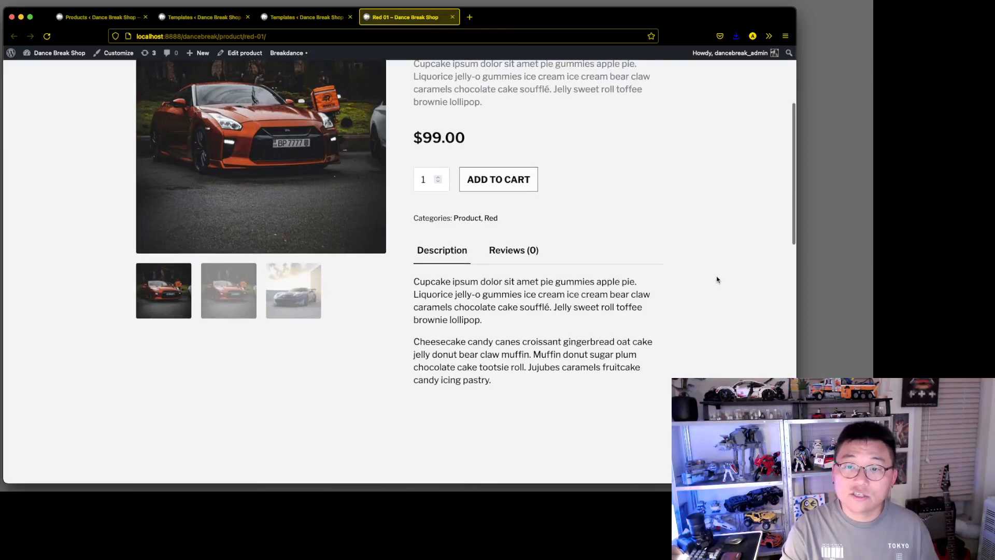
scroll(717, 279, "down", 10)
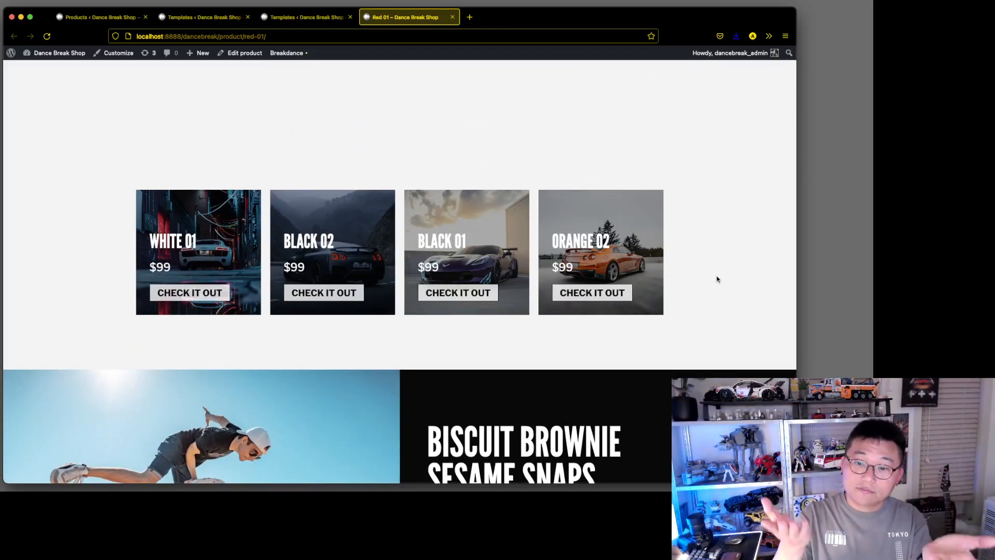
scroll(351, 326, "up", 4)
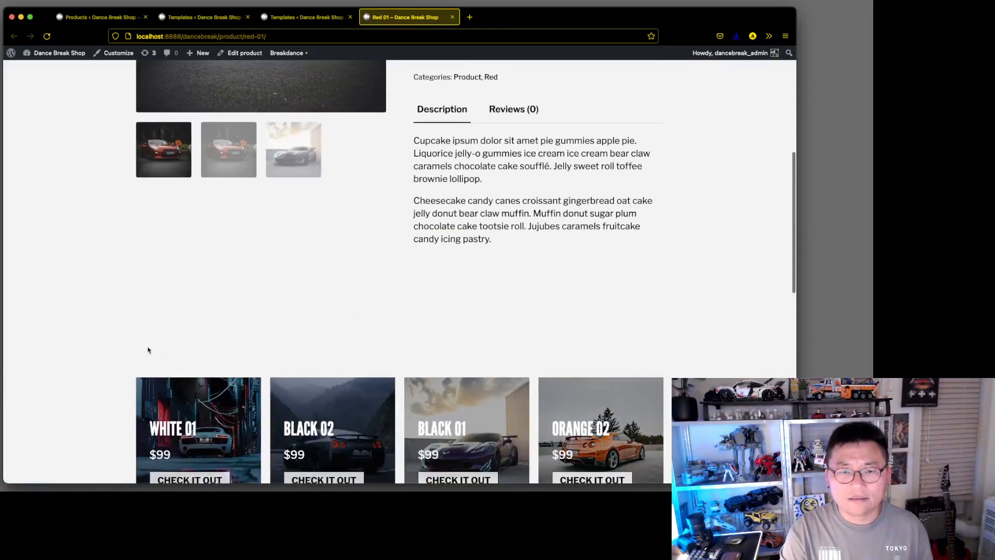
Reopen the Single Product template in the builder and display its element structure.
left_click(306, 17)
left_click(116, 196)
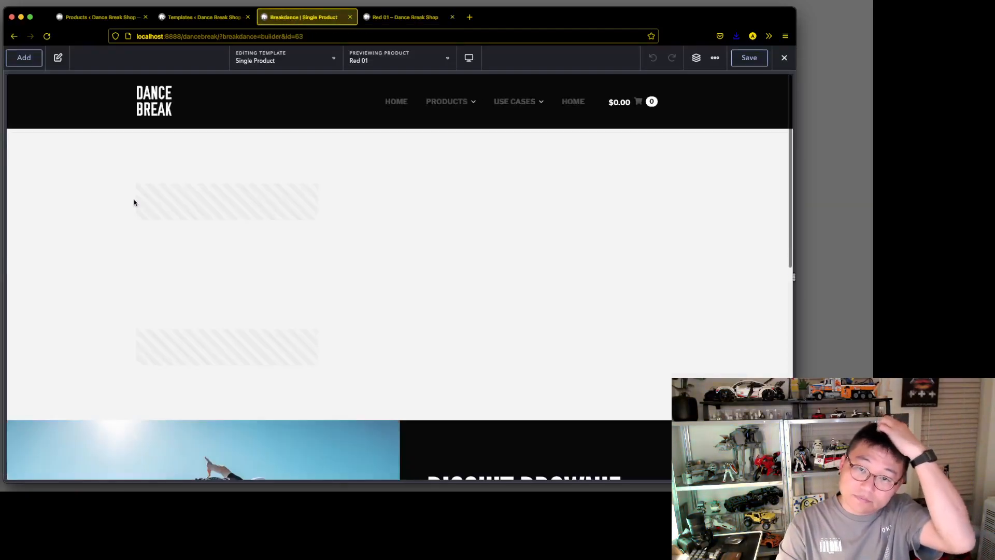
scroll(486, 287, "down", 2)
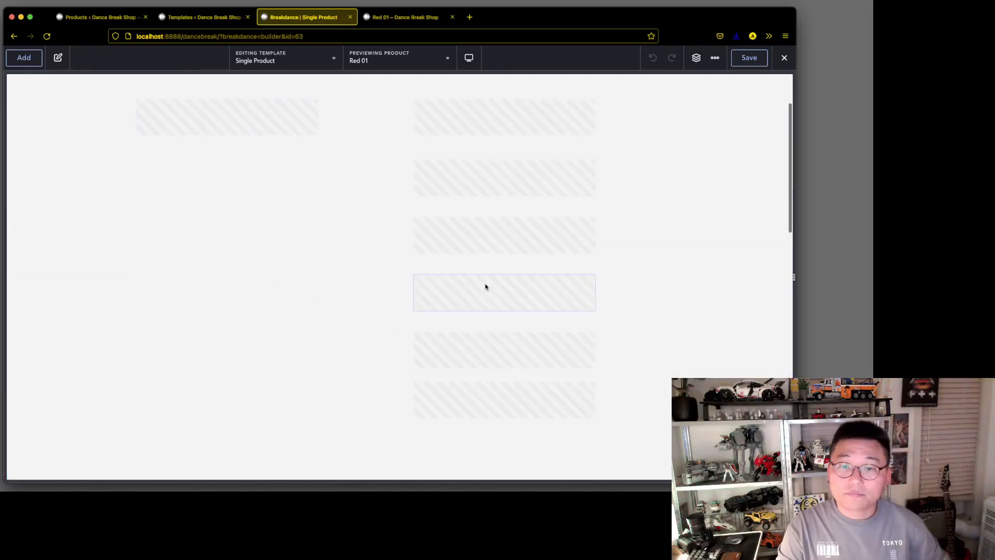
left_click(696, 58)
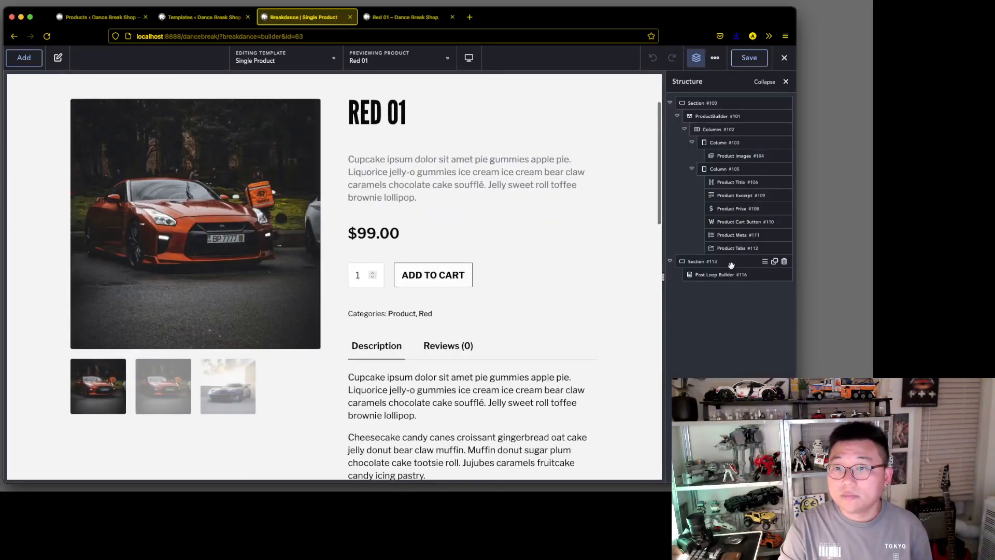
Add a Heading element to the lower section and place it above the Post Loop Builder.
left_click(732, 261)
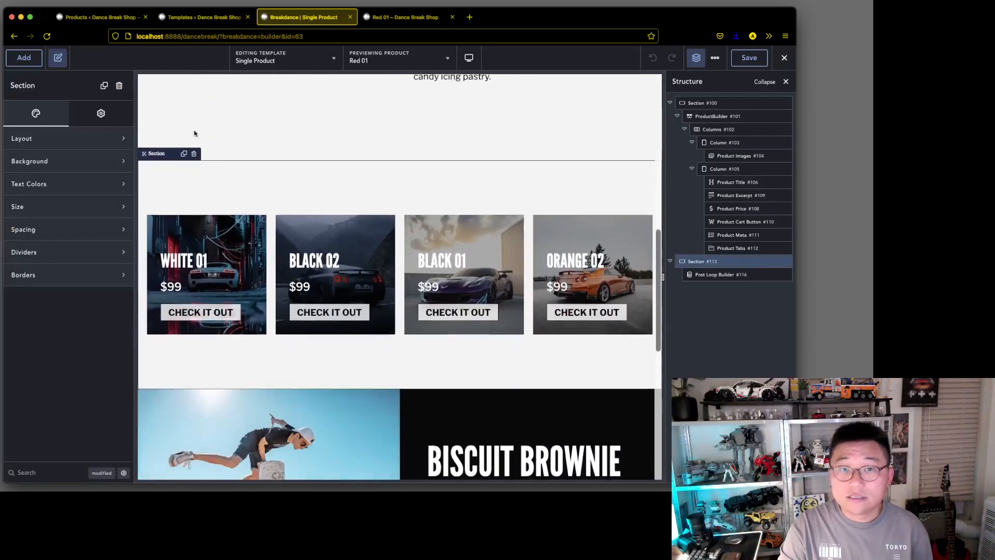
left_click(24, 58)
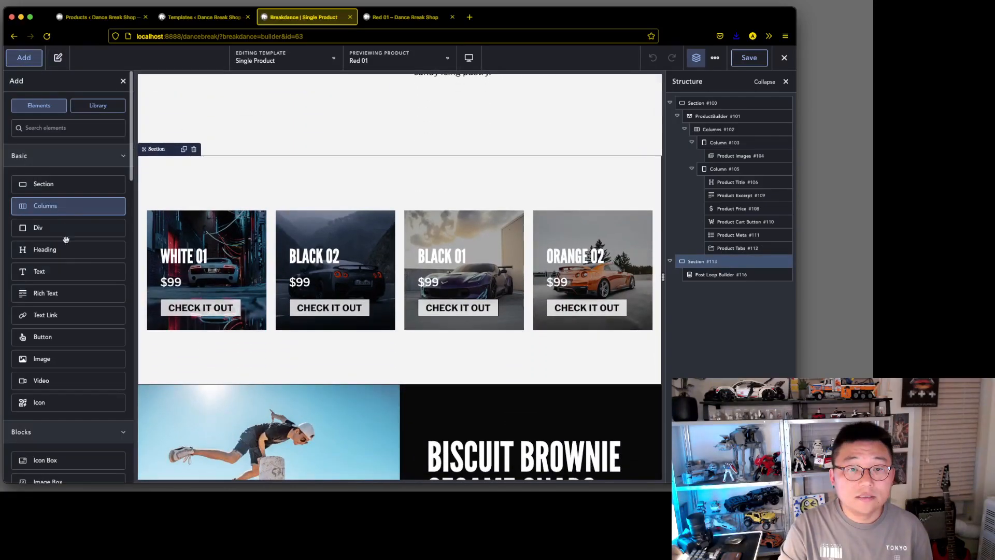
left_click(77, 251)
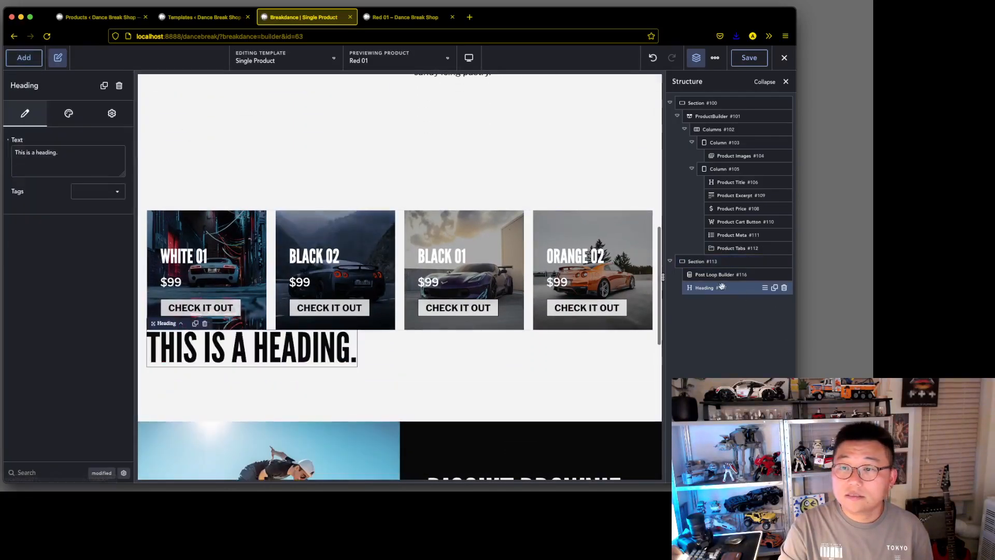
left_click_drag(699, 288, 697, 273)
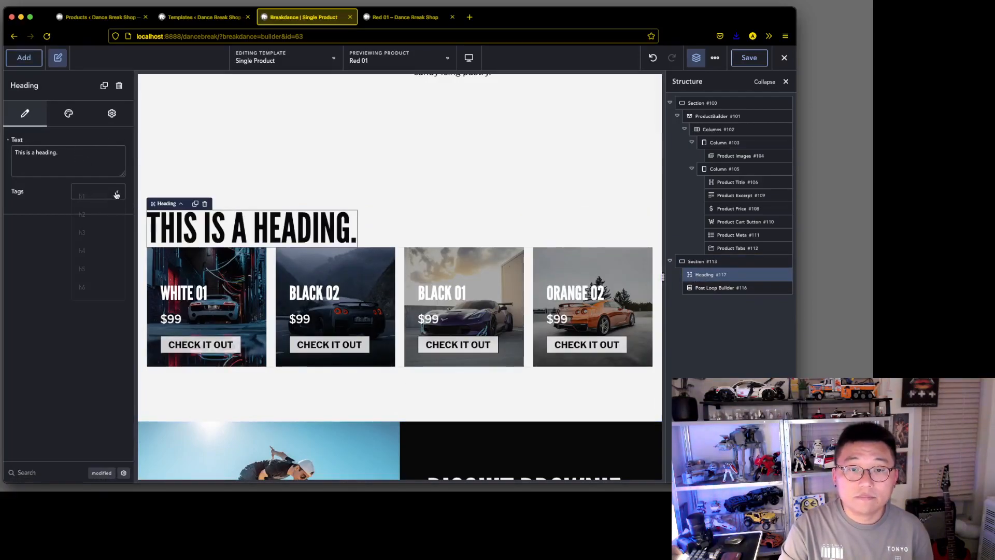
Set the new heading's tag to h2 and its text to "Related Products".
left_click(92, 218)
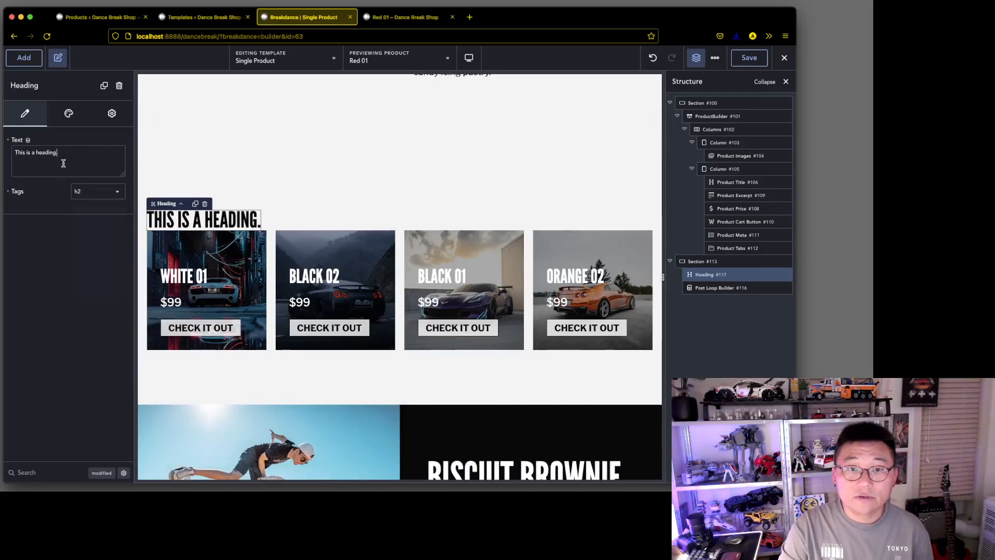
triple_click(64, 164)
type("Rela")
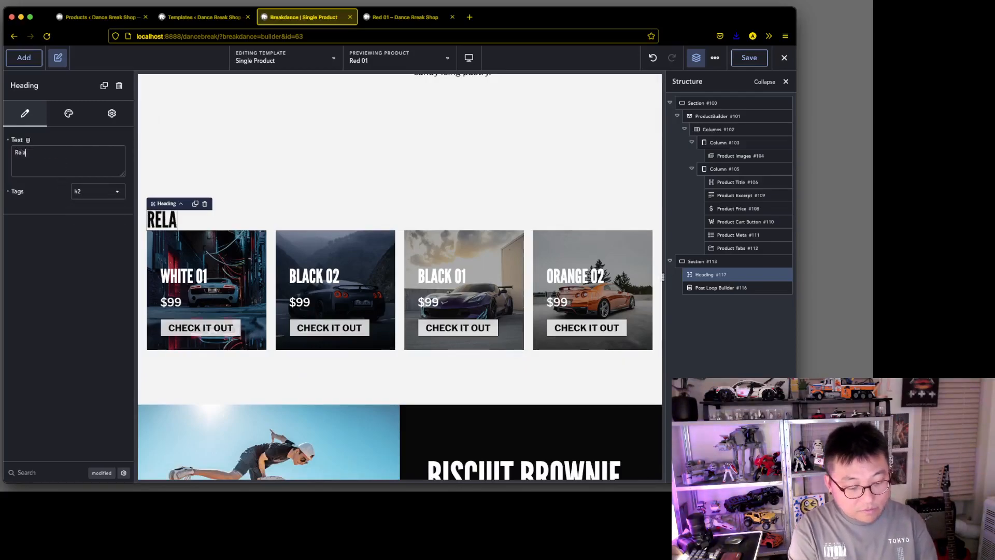
type("ted Products")
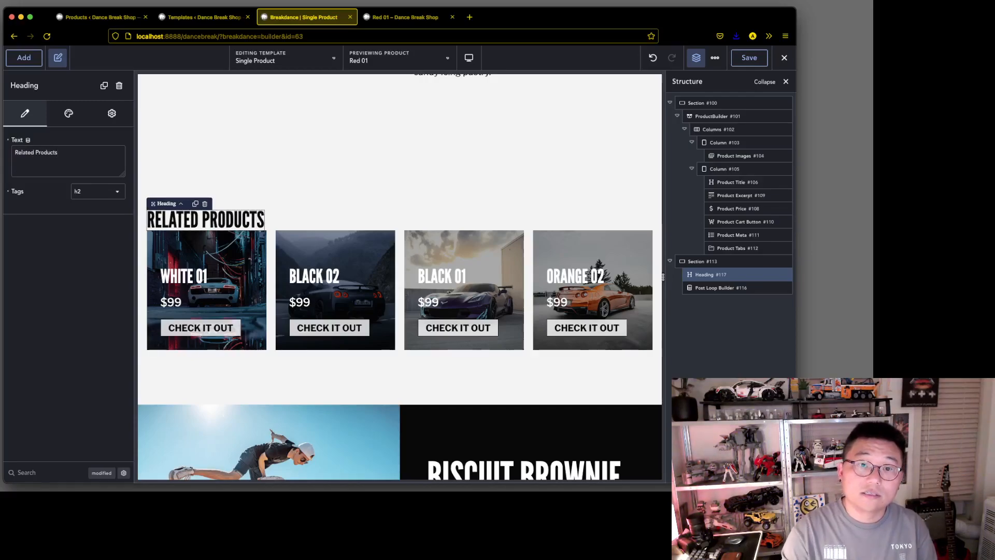
Set the Related Products heading's bottom margin to 1.5 rem.
left_click(112, 113)
left_click(69, 113)
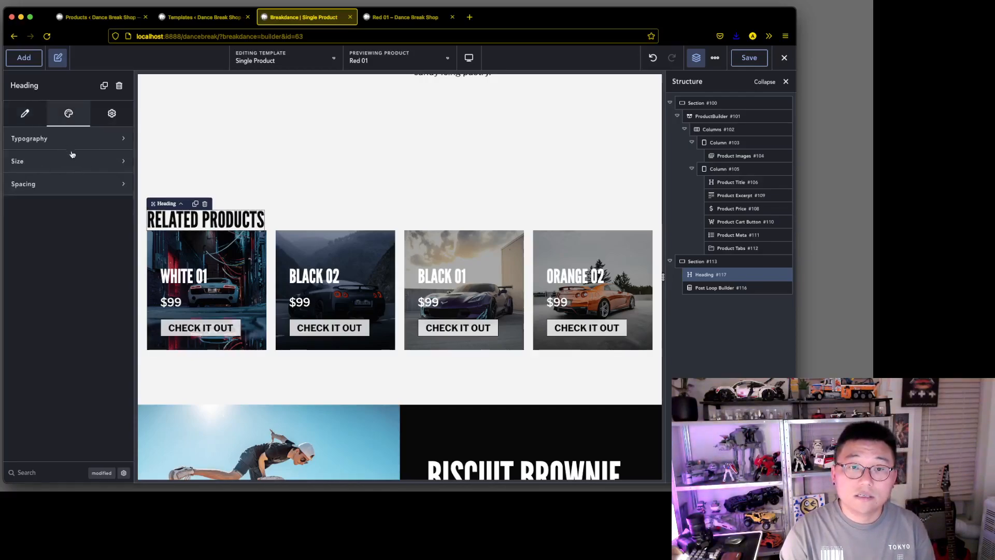
left_click(79, 185)
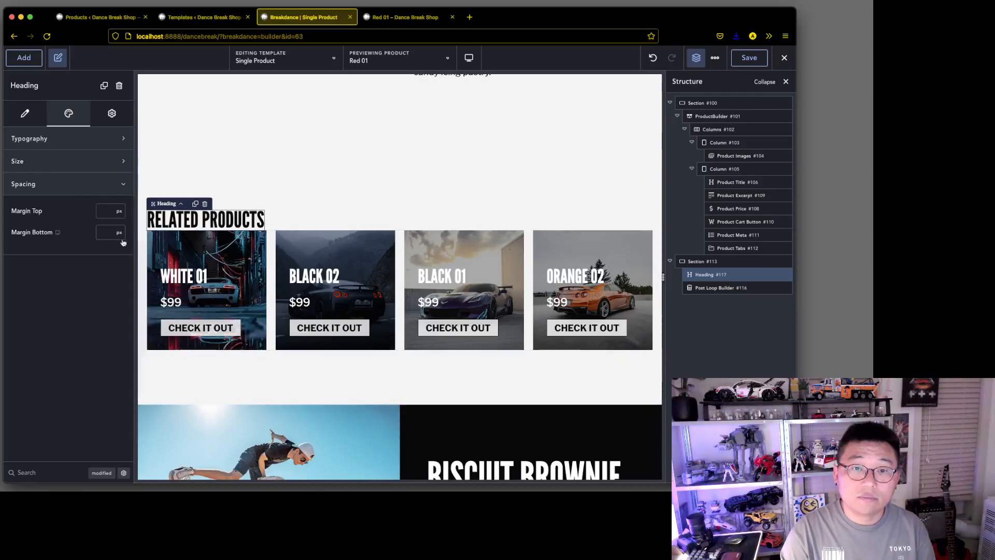
left_click(119, 233)
left_click(124, 307)
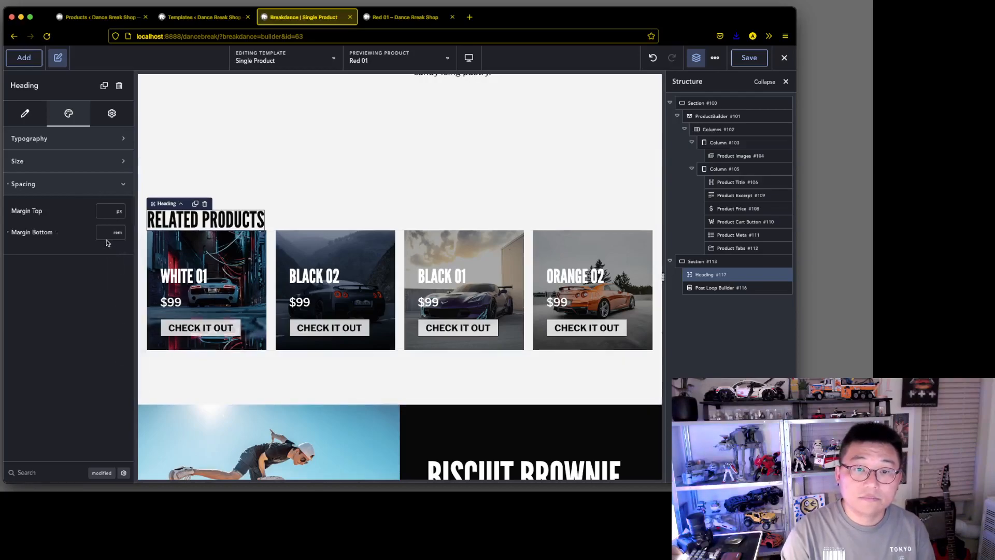
type("1.5")
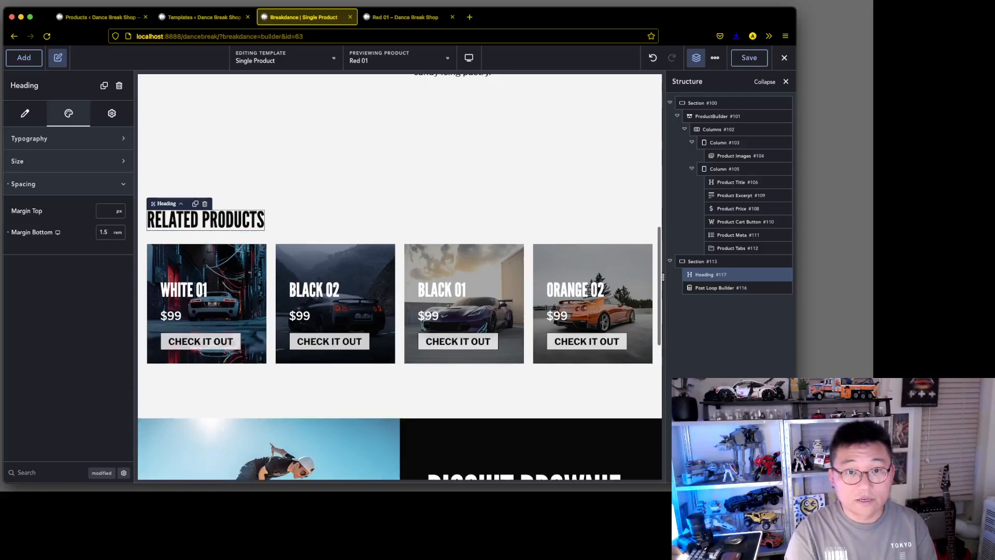
Save the Single Product template, exit to the frontend and check the Red 01 page from related products to footer.
left_click(749, 57)
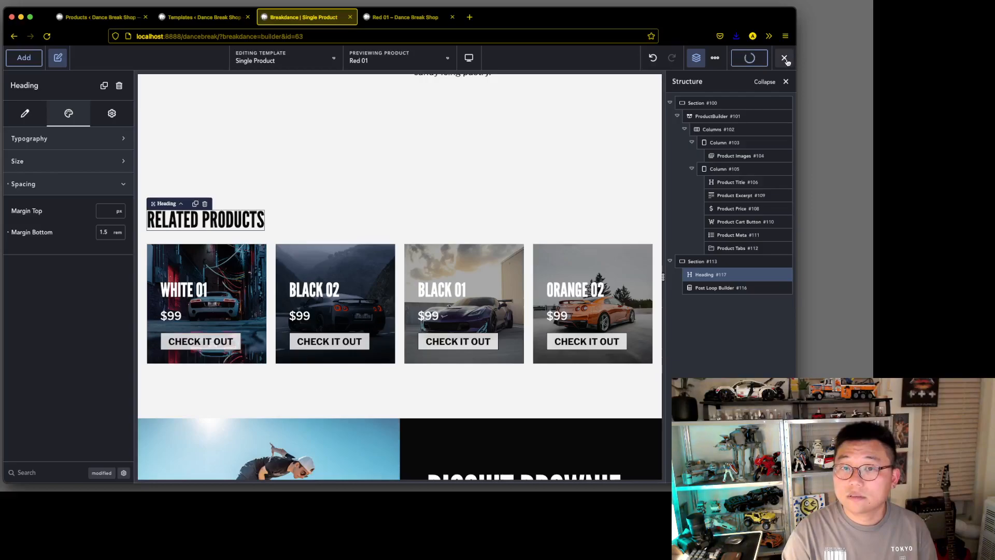
left_click(786, 60)
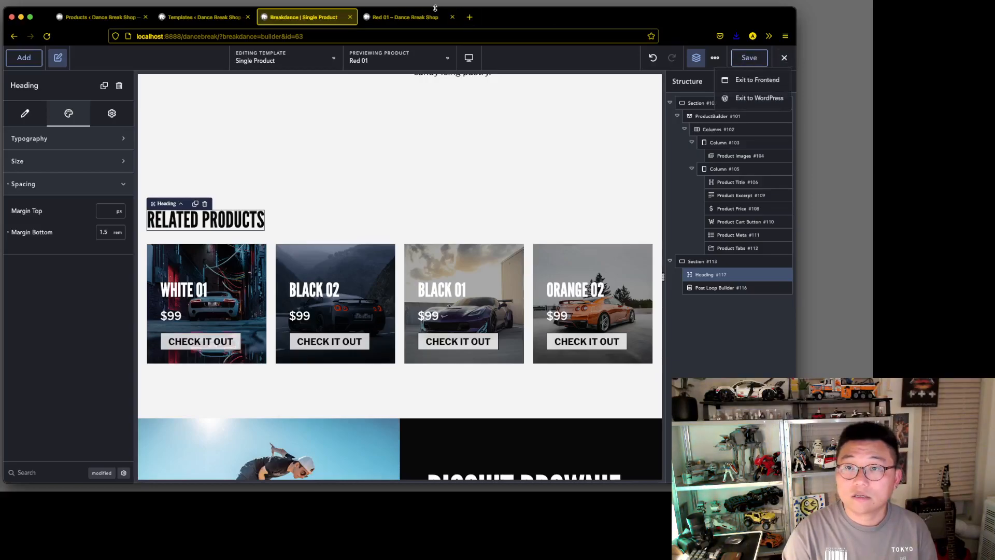
left_click(772, 79)
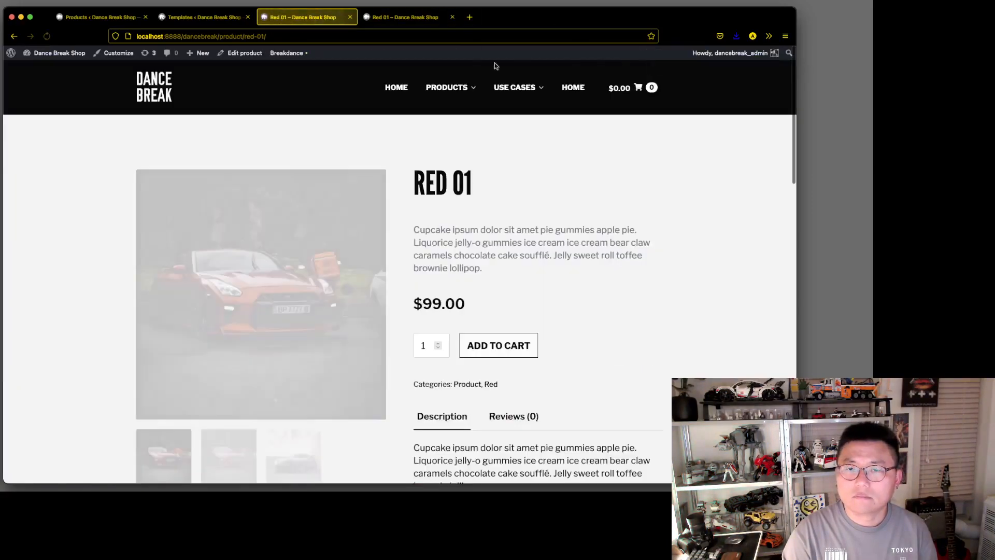
scroll(610, 279, "down", 7)
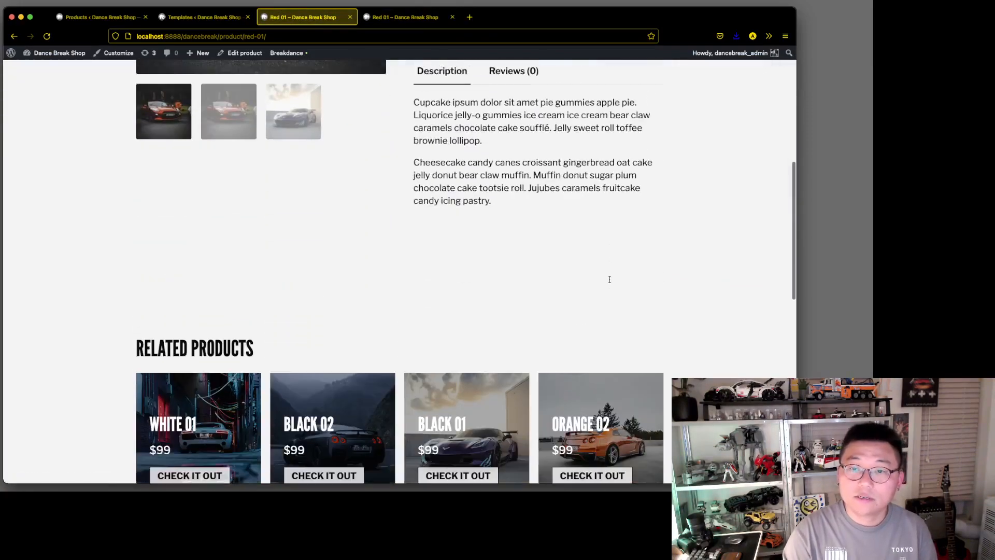
scroll(609, 279, "down", 3)
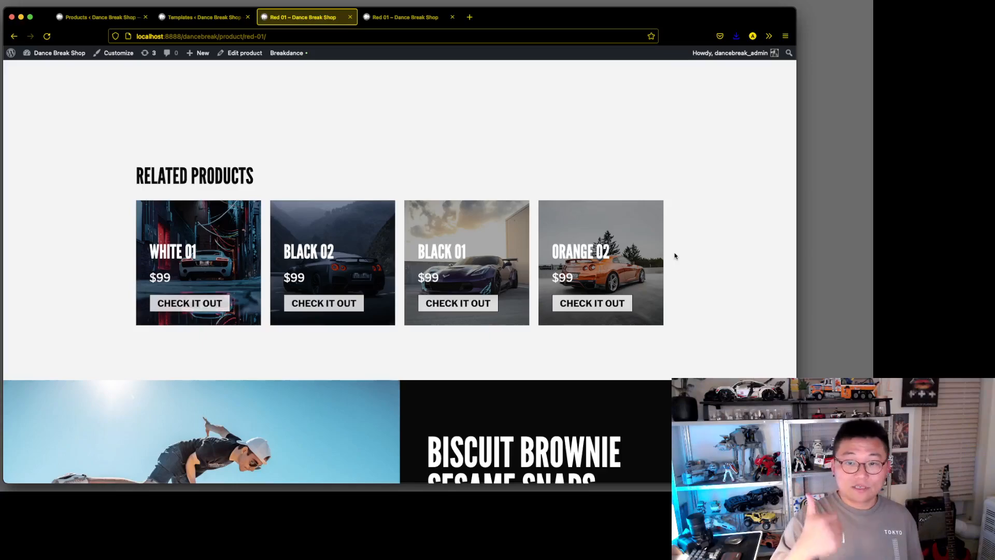
scroll(570, 259, "down", 10)
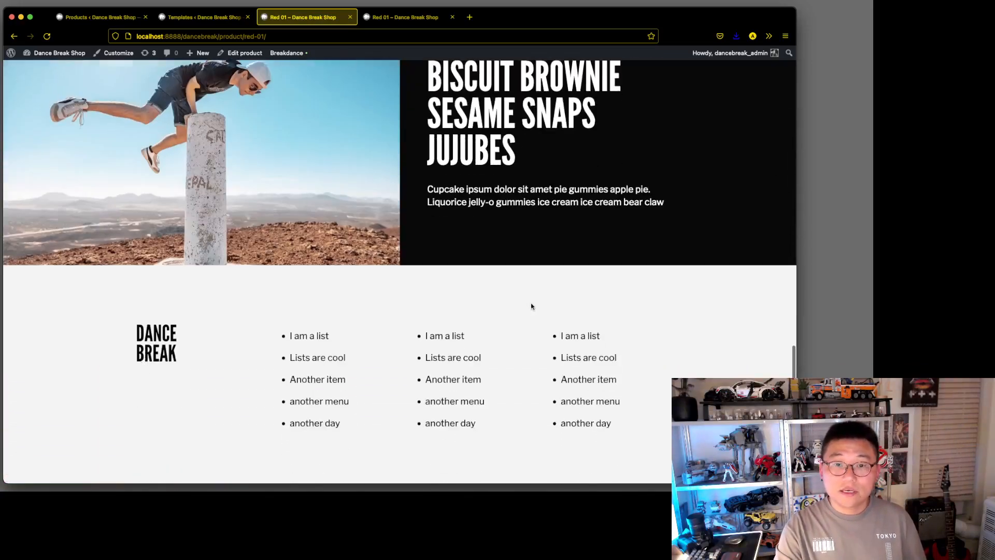
scroll(531, 302, "up", 20)
Switch to the YT_ecomm_site-proof design in Adobe XD and look through its artboards, ending with the home page layout.
key("super+Tab")
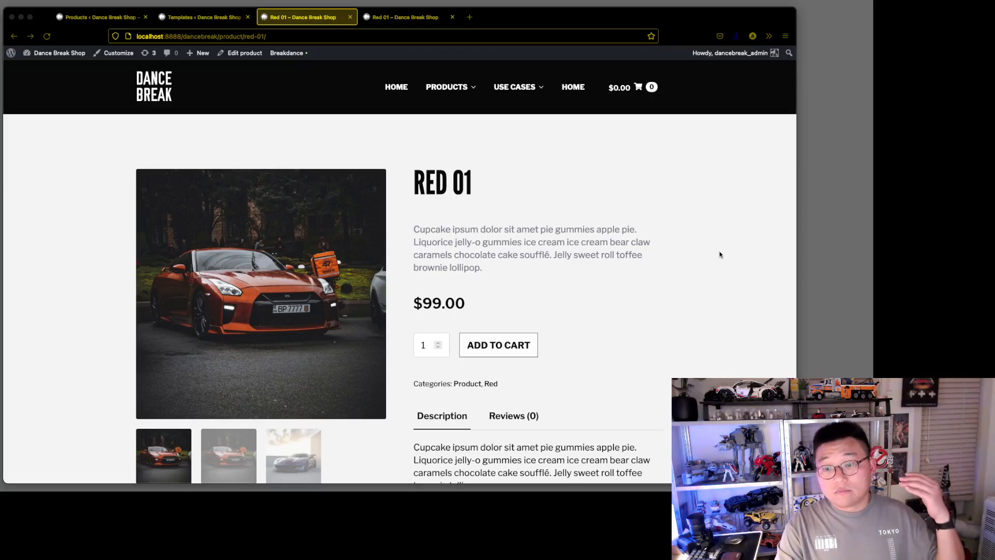
left_click_drag(873, 122, 275, 36)
scroll(486, 166, "right", 9)
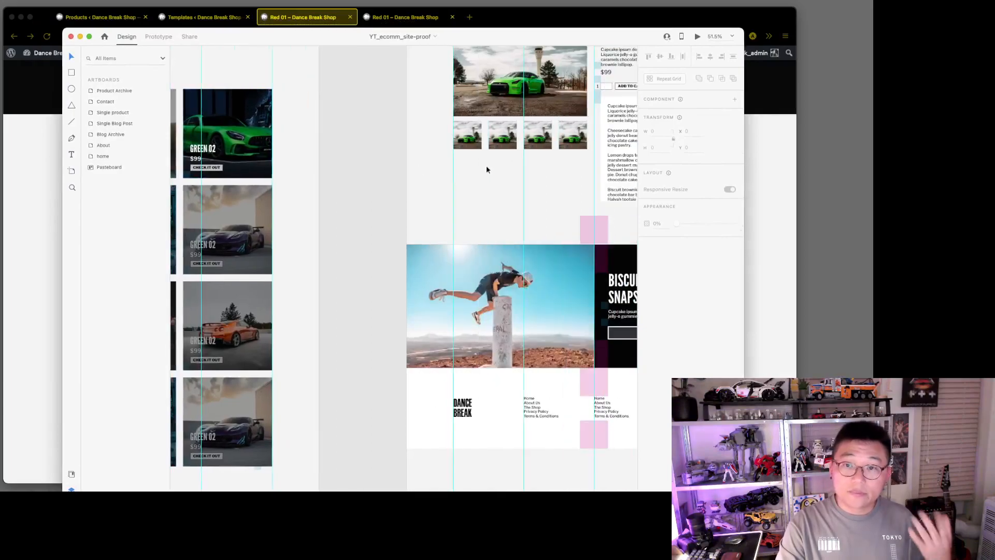
scroll(509, 177, "up", 4)
scroll(509, 176, "right", 8)
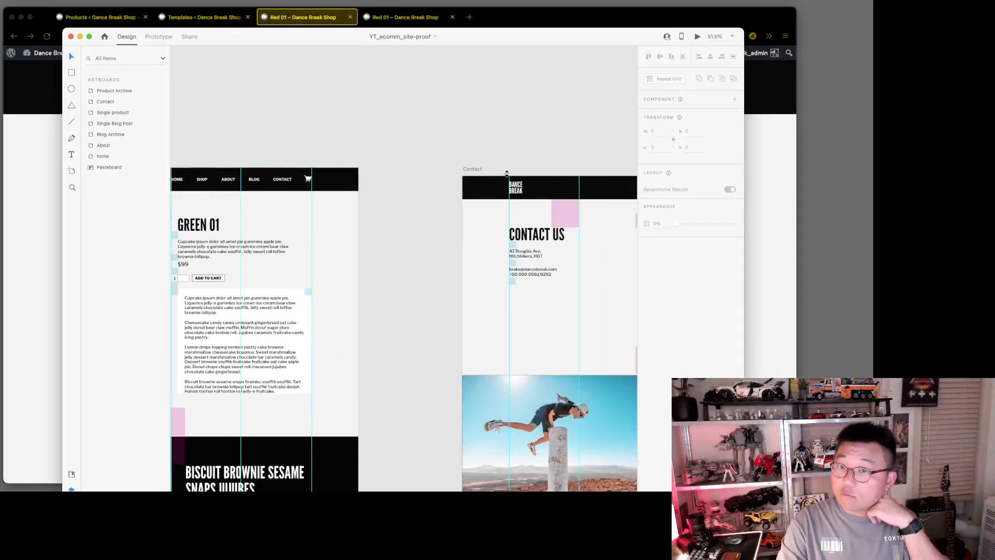
scroll(510, 175, "left", 2)
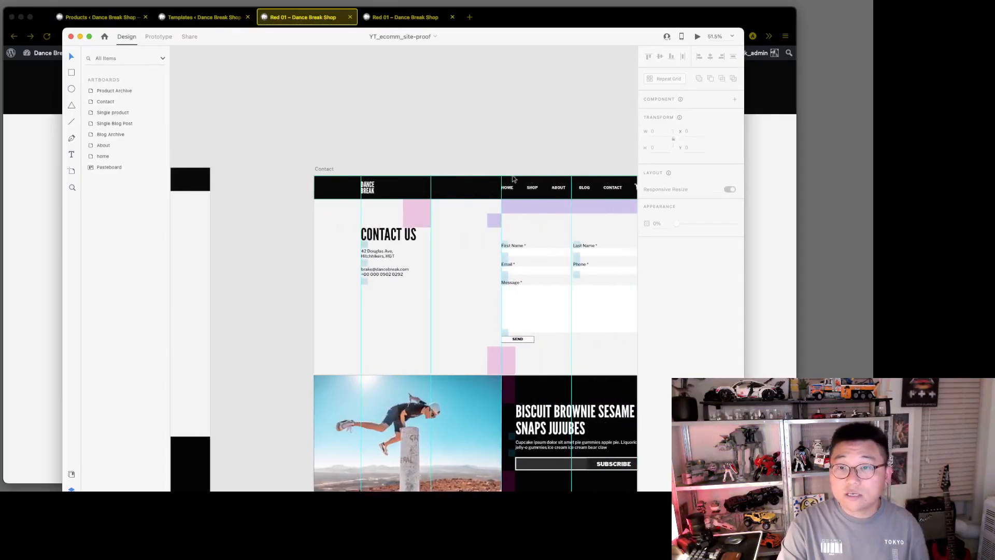
scroll(514, 177, "left", 10)
scroll(515, 181, "left", 15)
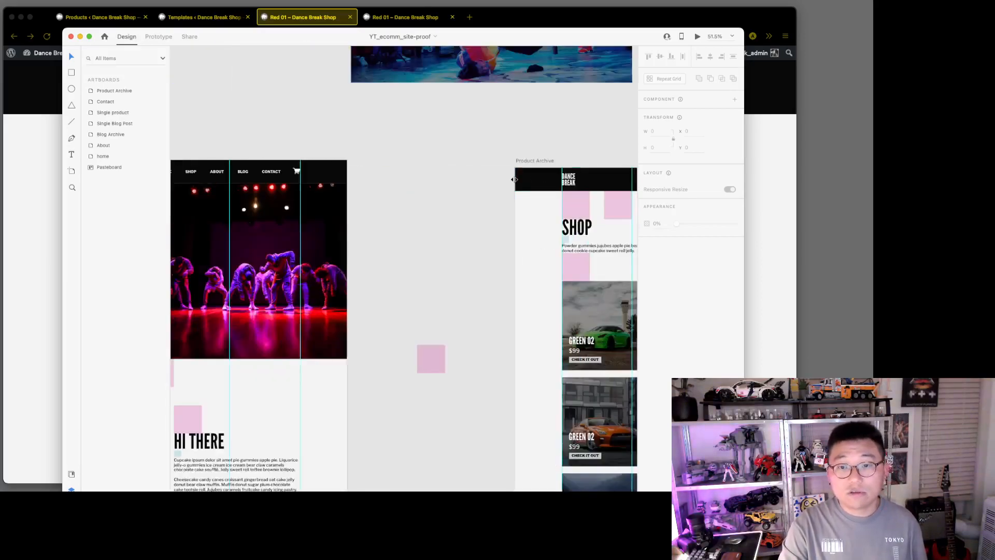
scroll(513, 186, "left", 3)
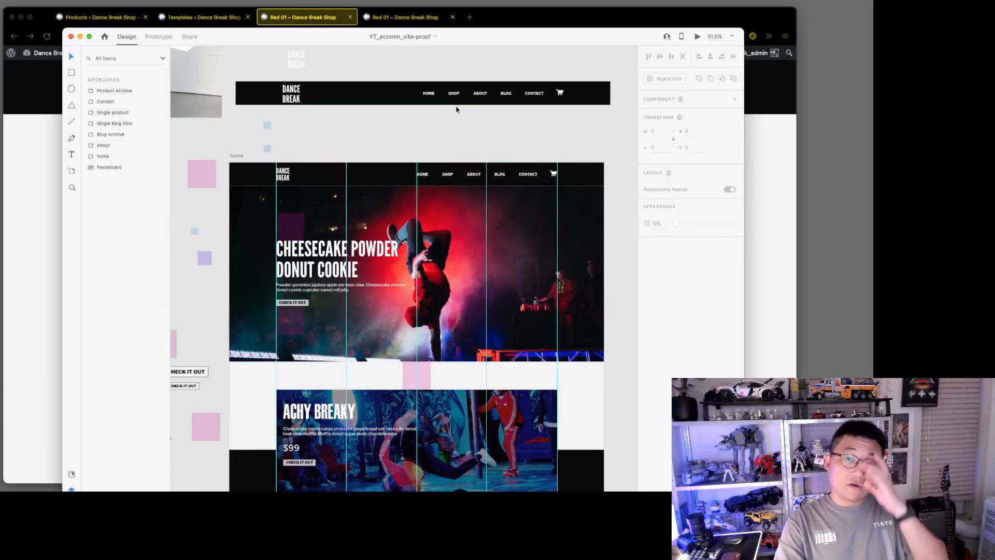
scroll(591, 113, "down", 3)
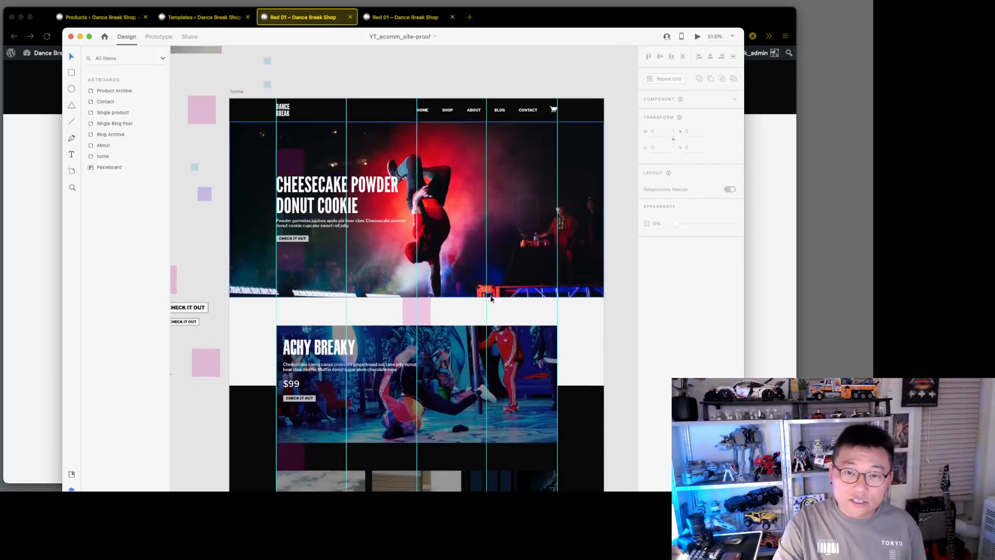
scroll(624, 406, "down", 5)
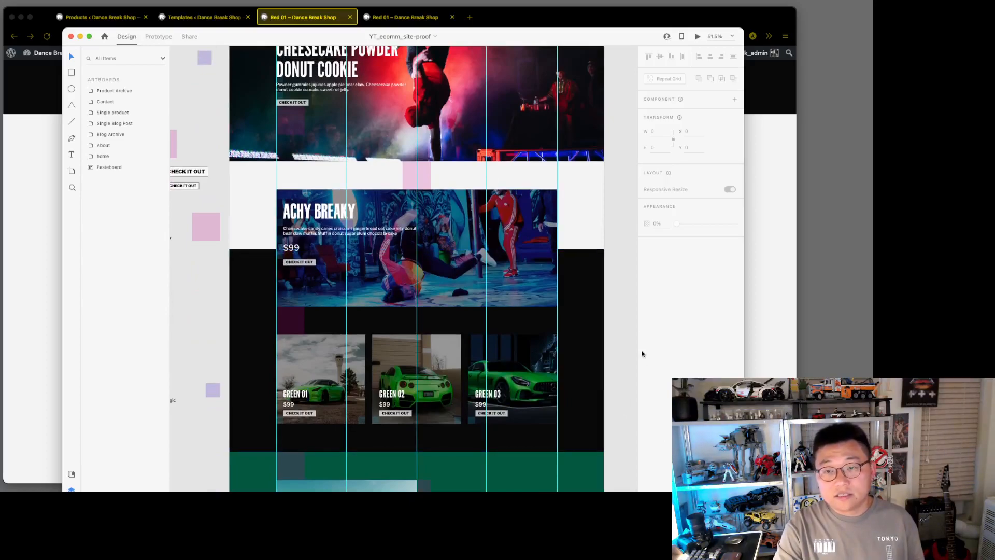
Examine the home artboard's Achy Breaky product section and its Cheesecake Powder Donut Cookie hero up close.
left_click(298, 195)
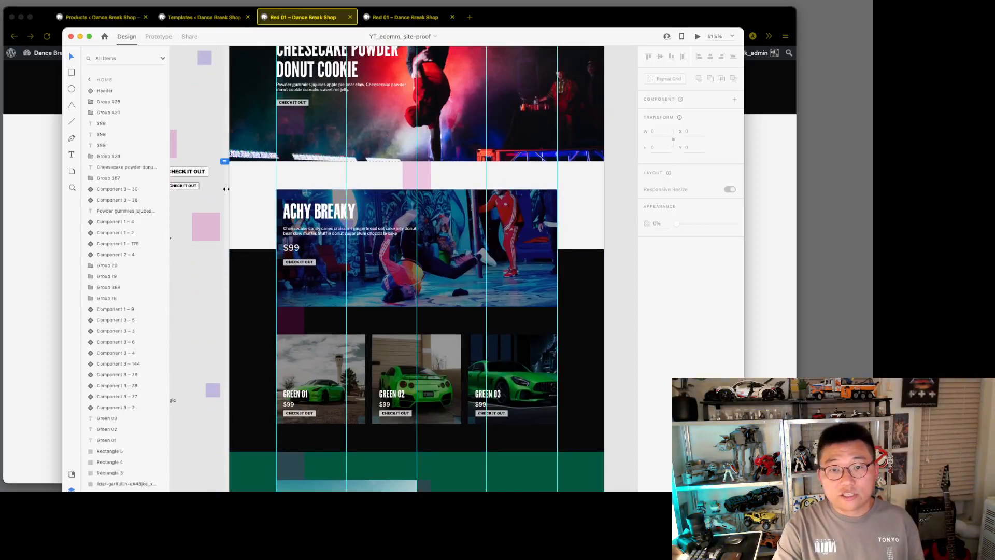
left_click_drag(245, 191, 630, 426)
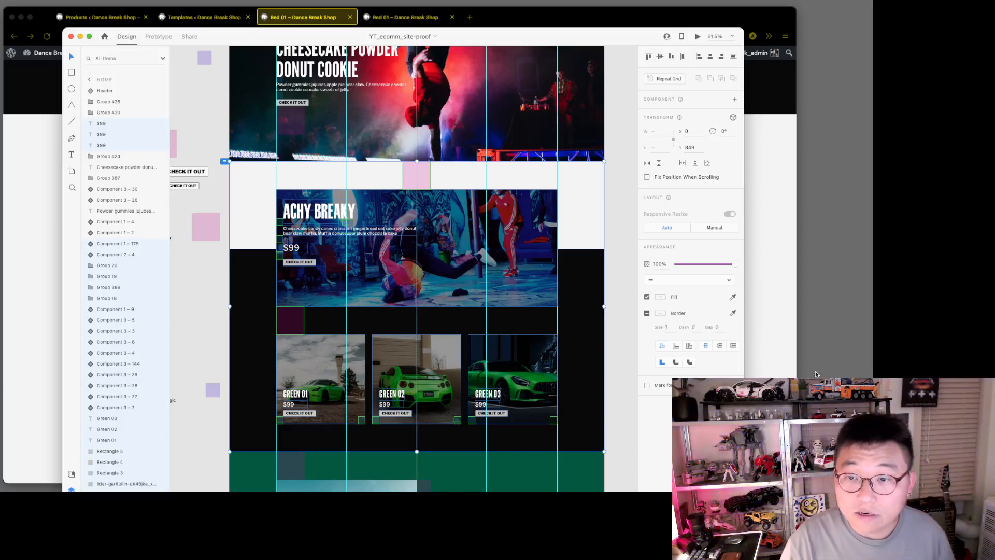
left_click(631, 315)
scroll(629, 311, "up", 5)
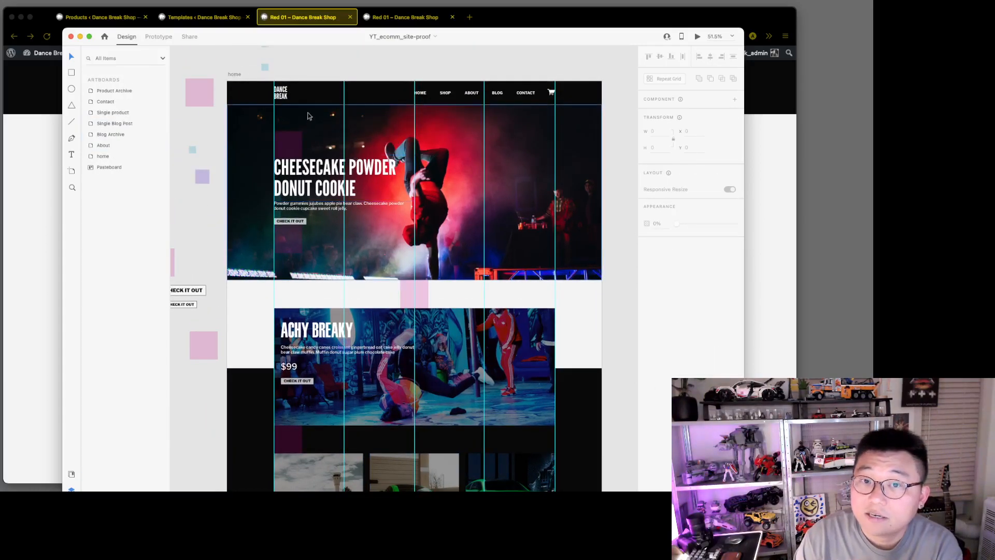
left_click_drag(308, 35, 420, 53)
left_click(418, 205)
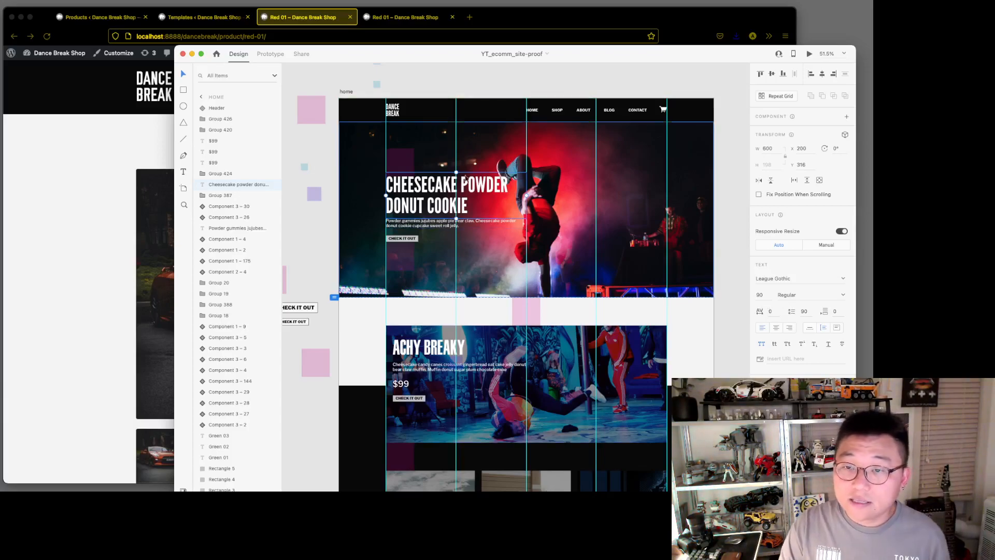
scroll(505, 234, "up", 5)
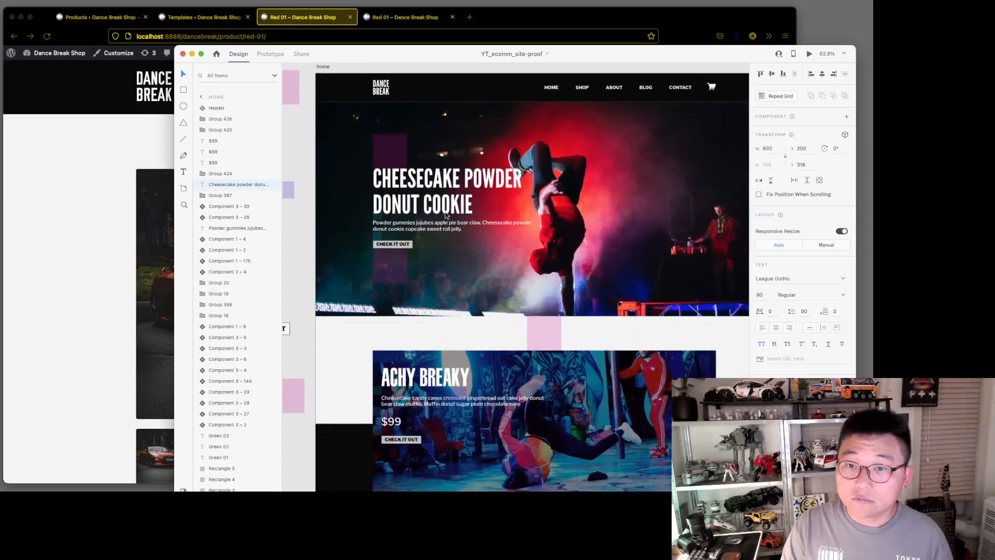
scroll(493, 224, "right", 2)
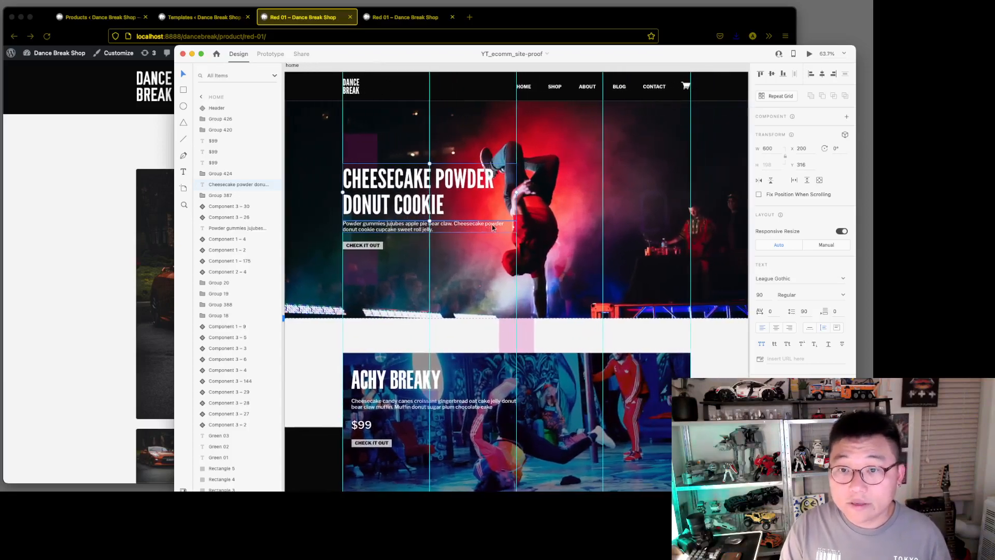
Return from the design file to the browser and close both Red 01 product pages.
key("super+h")
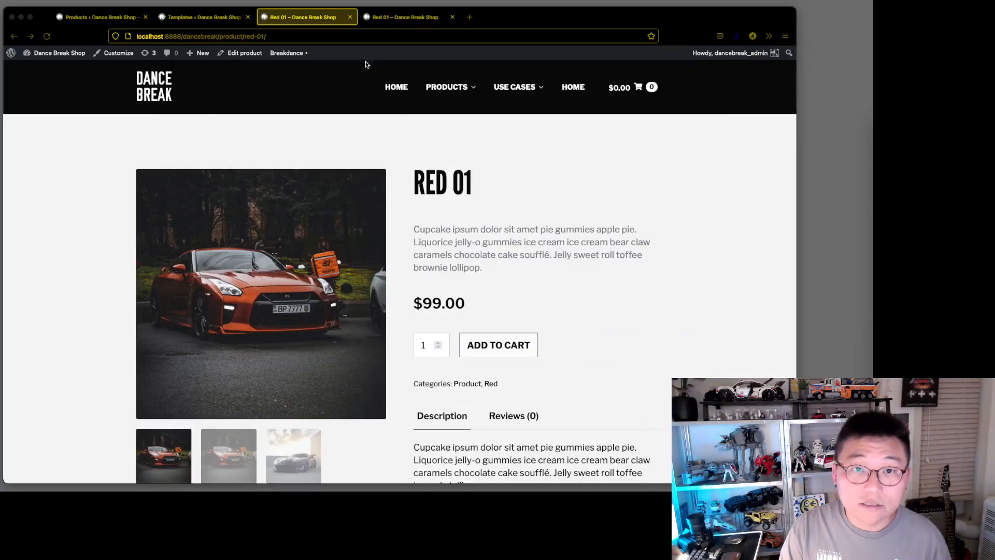
left_click(349, 17)
left_click(349, 17)
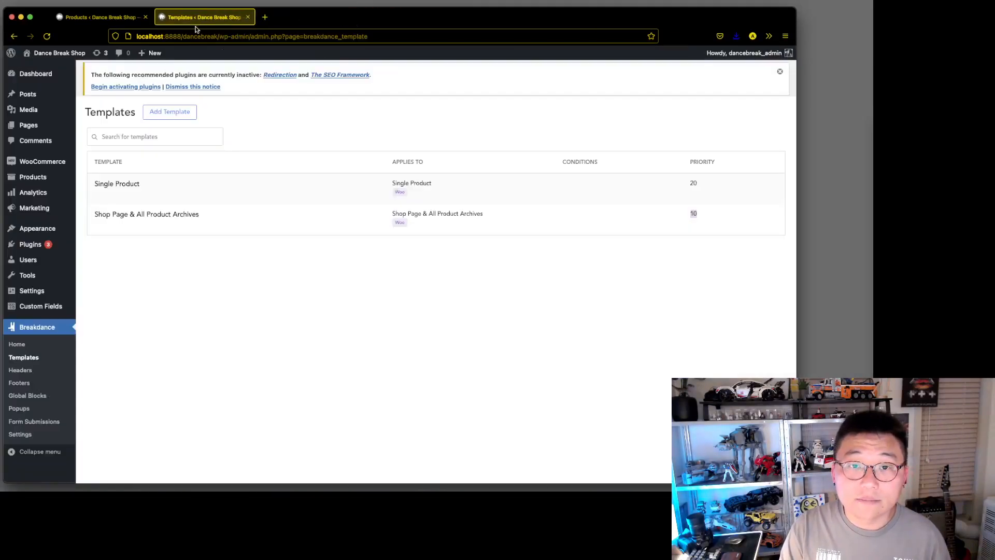
Open the list of all WordPress pages and start a new page.
mouse_move(29, 125)
left_click(96, 127)
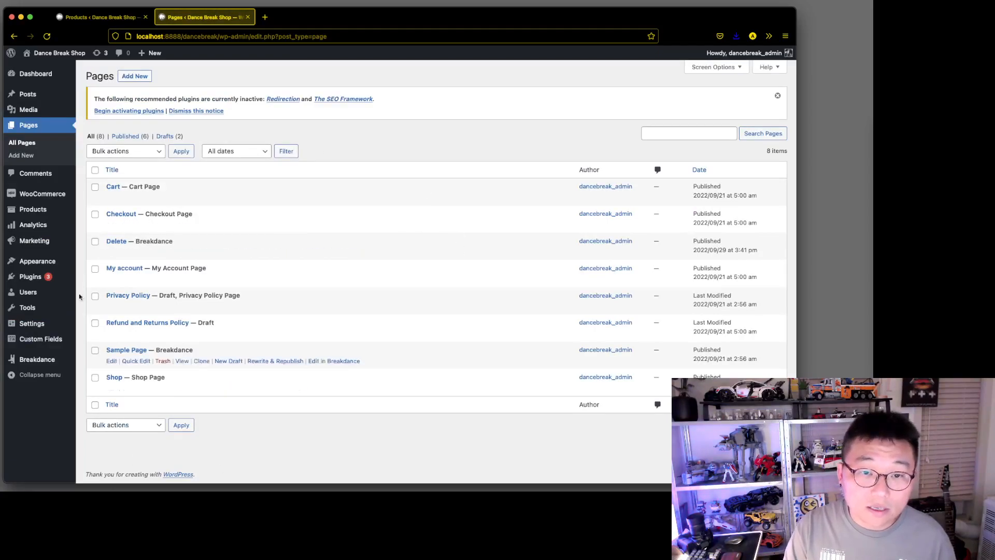
left_click(135, 76)
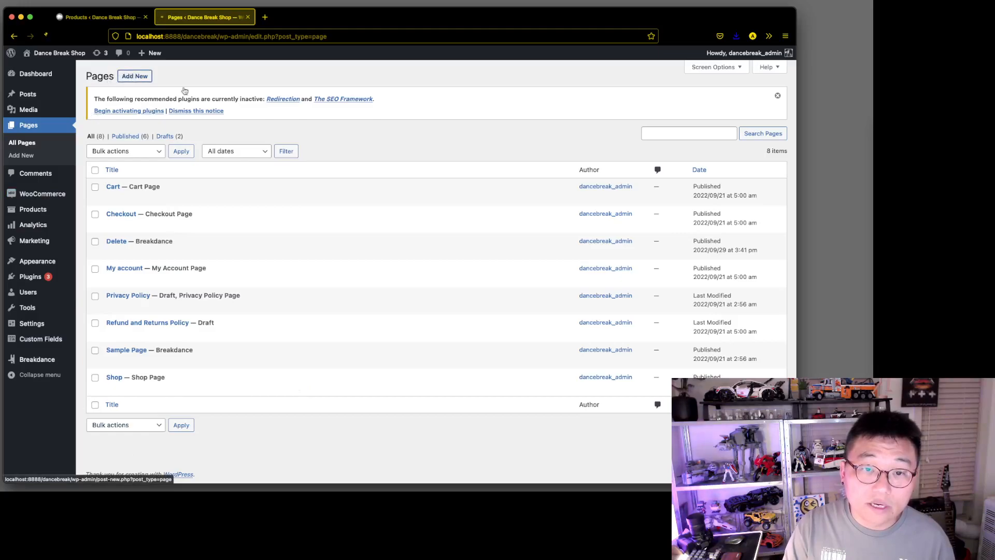
Publish the new page with the title Home and open it in the Breakdance builder.
type("Home")
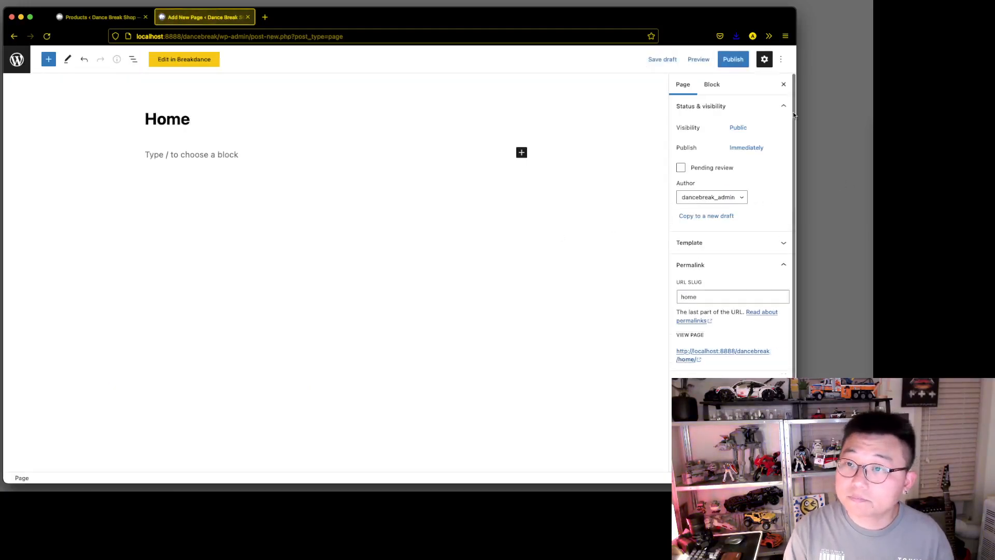
left_click(733, 59)
left_click(706, 59)
left_click(179, 60)
Return to the WordPress products list and open the Reading settings in a separate tab.
left_click(86, 12)
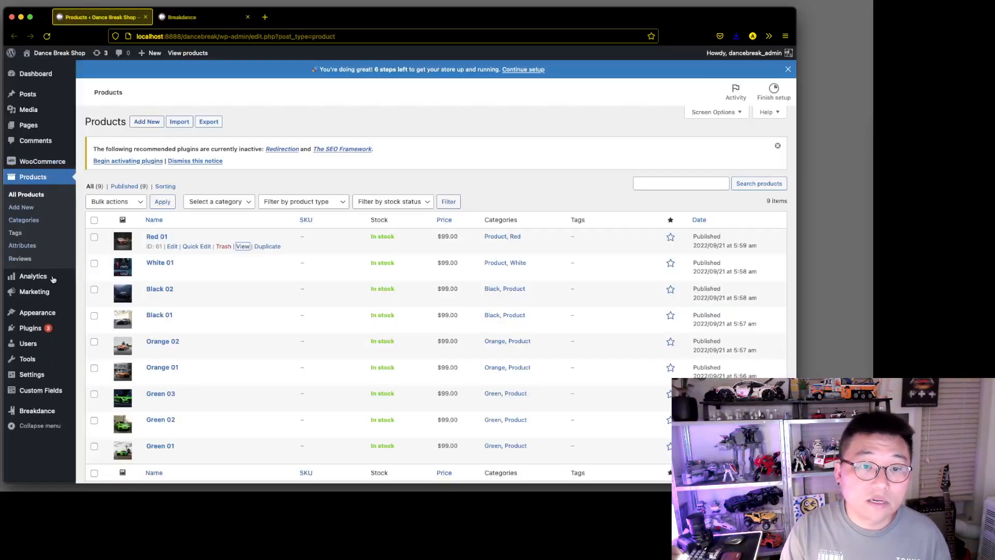
mouse_move(37, 374)
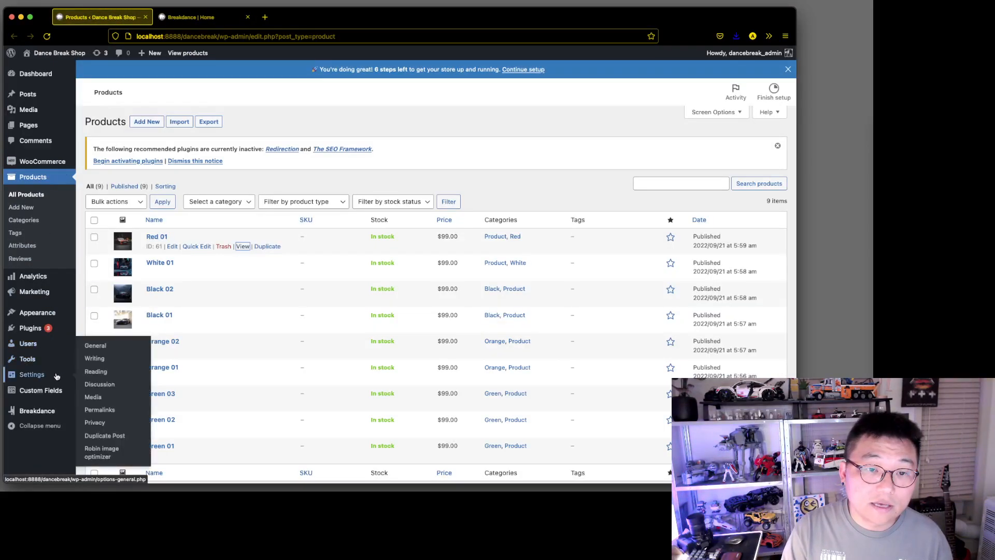
middle_click(96, 372)
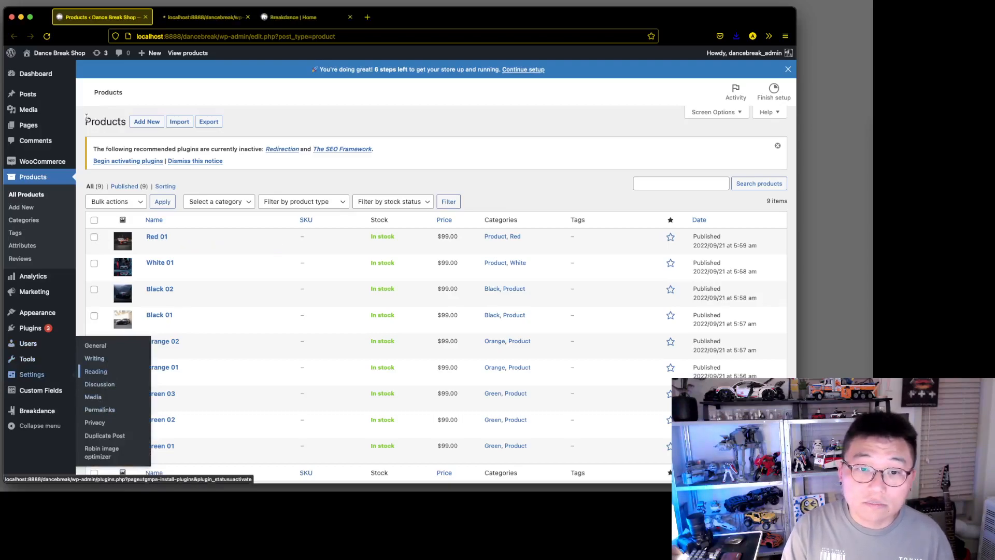
Open the shop's front page in a separate tab, look through its current layout, and close it.
middle_click(53, 69)
left_click(305, 17)
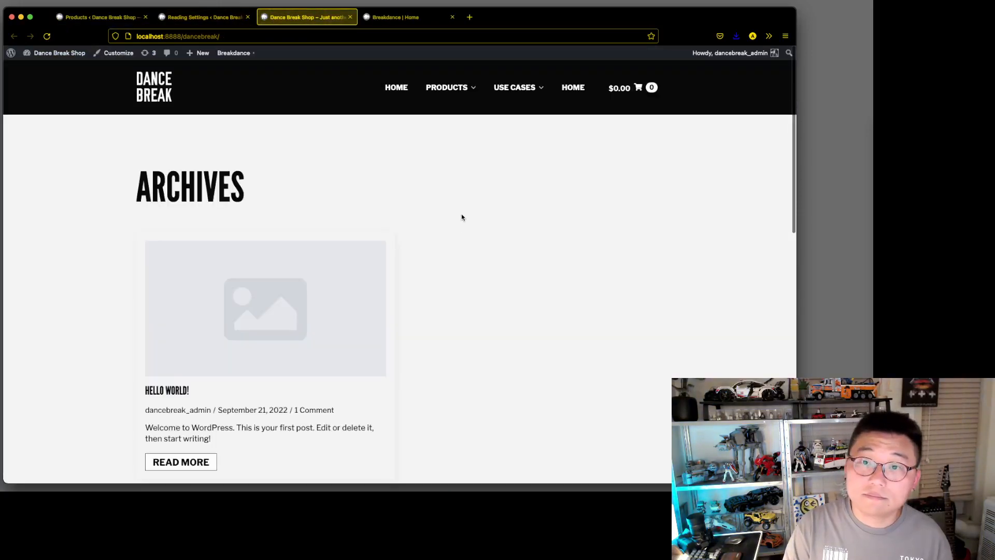
scroll(505, 253, "down", 4)
scroll(505, 254, "up", 4)
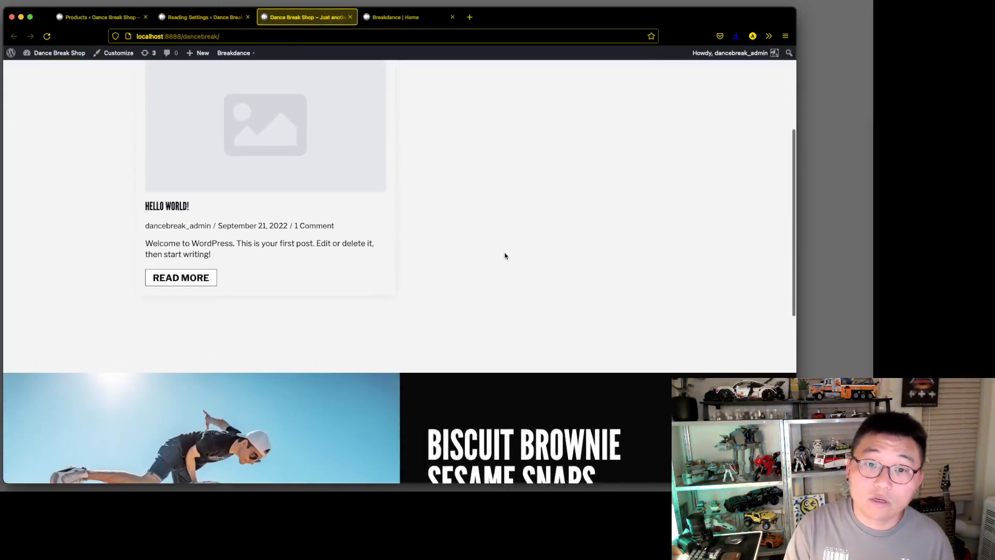
scroll(513, 251, "up", 1)
key("super+w")
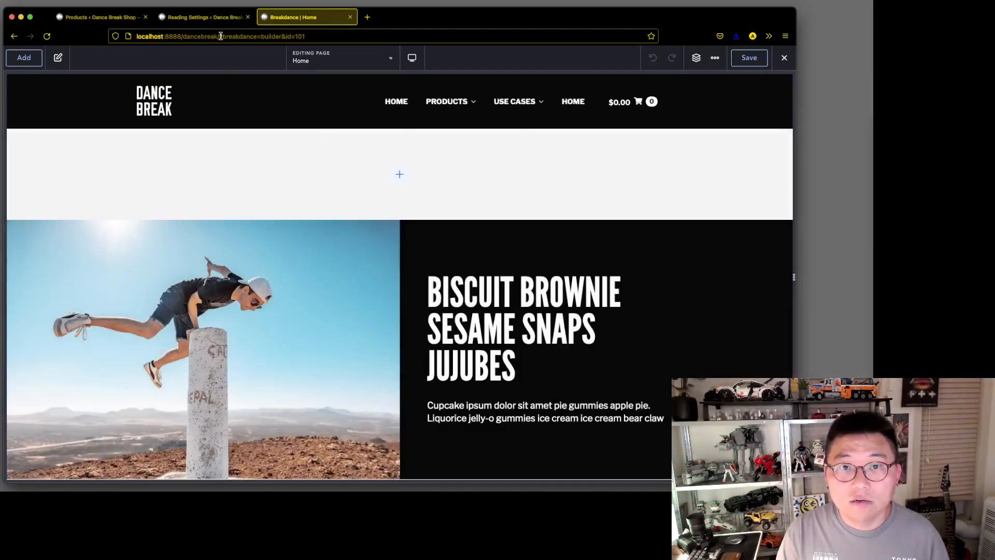
Set the site's homepage to the static page Home, save the Reading settings, and close them.
left_click(222, 20)
left_click(190, 155)
left_click(262, 181)
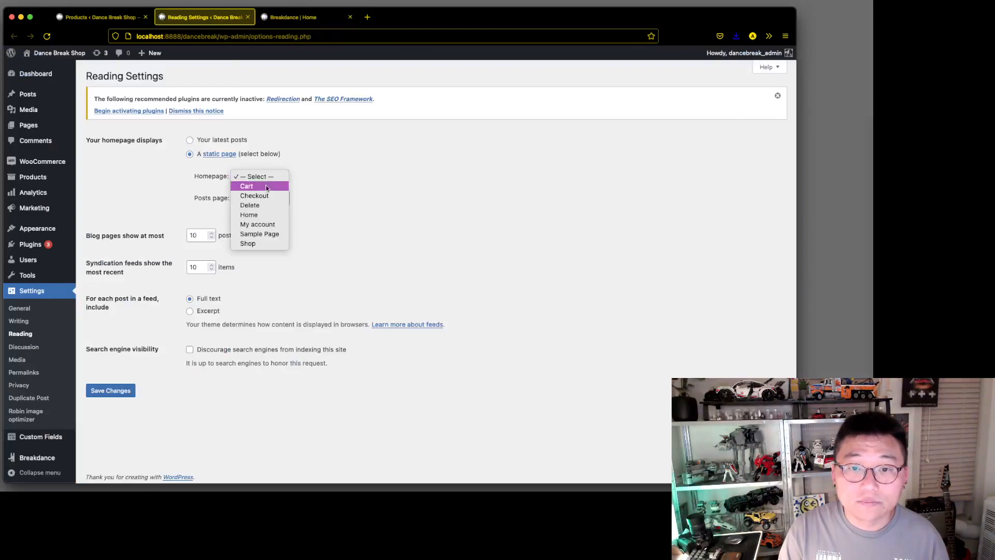
left_click(274, 216)
left_click(110, 390)
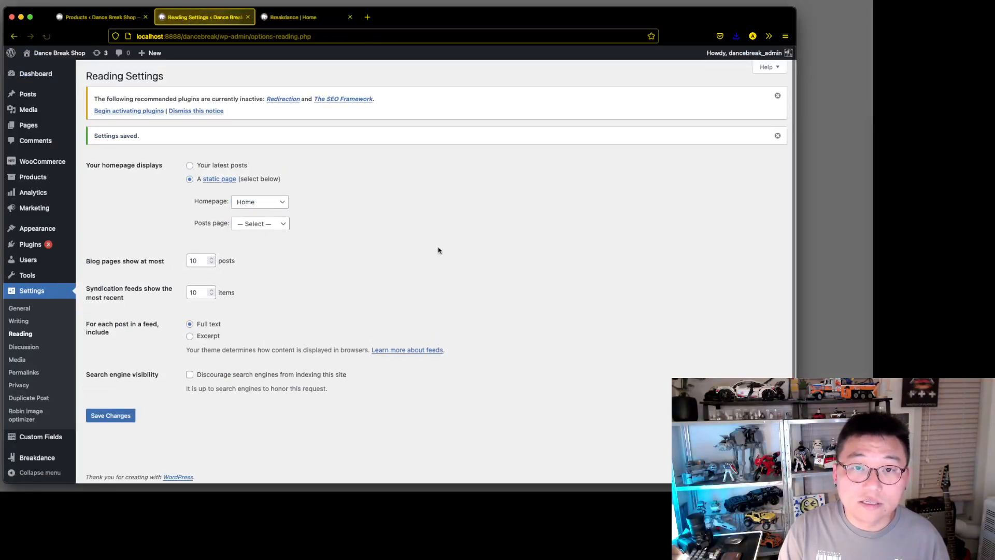
key("super+w")
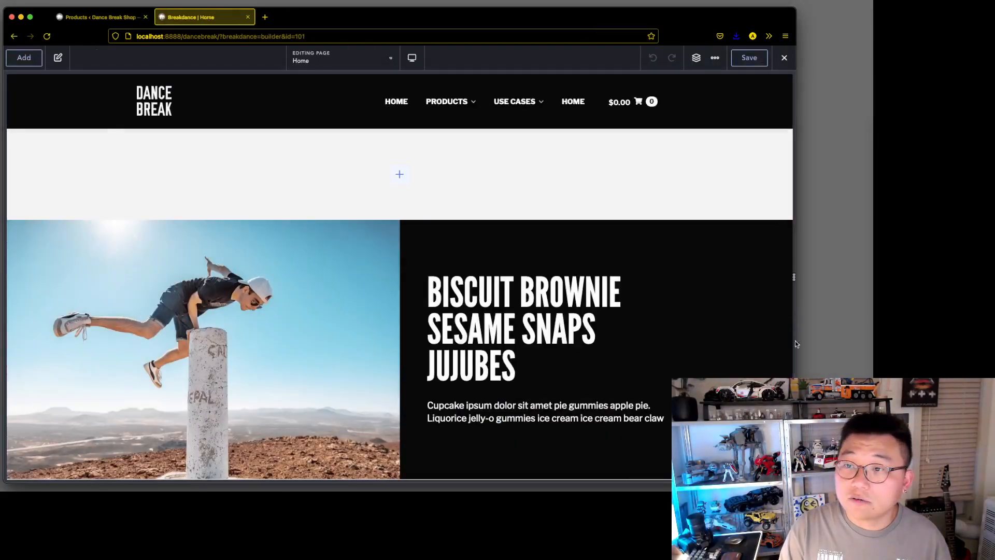
Show the page structure and add a Section to the empty Home page.
left_click(696, 58)
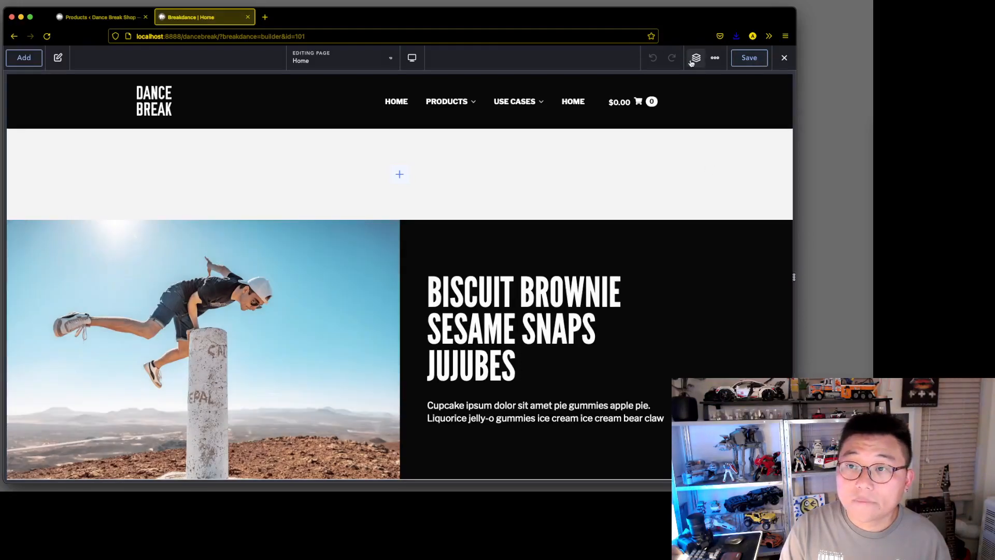
left_click(18, 64)
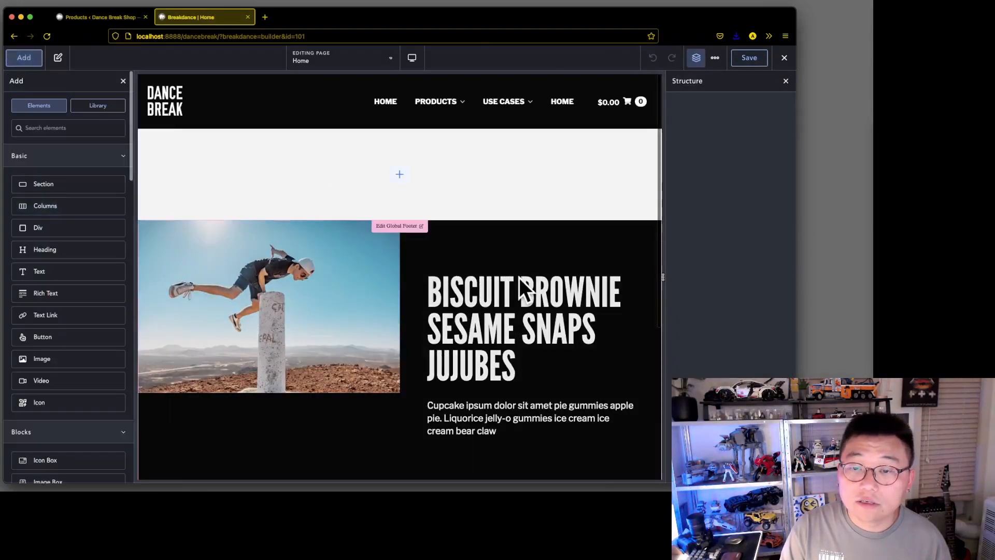
left_click(67, 187)
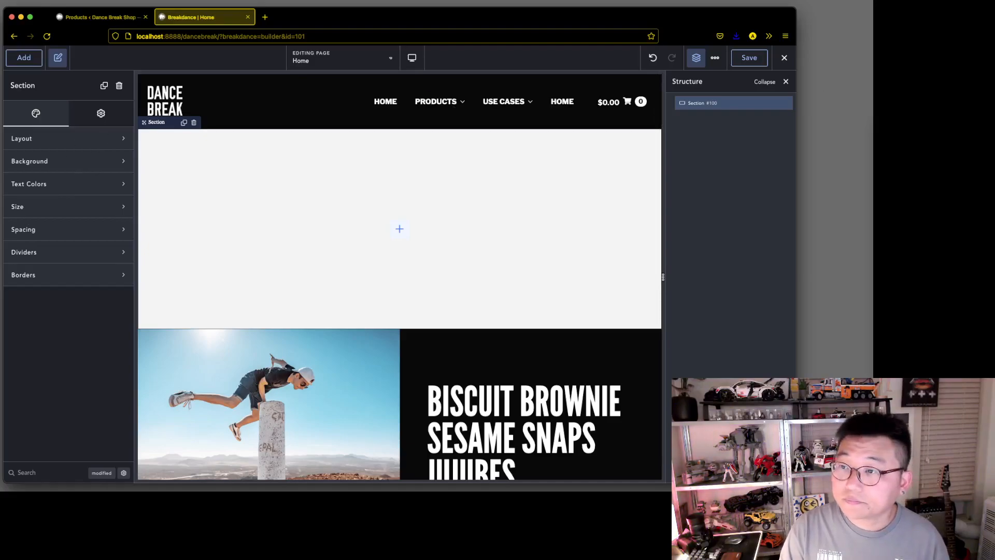
Switch to the Adobe XD home mockup, examine the hero's background image, and return to the page builder.
left_click_drag(873, 46, 383, 60)
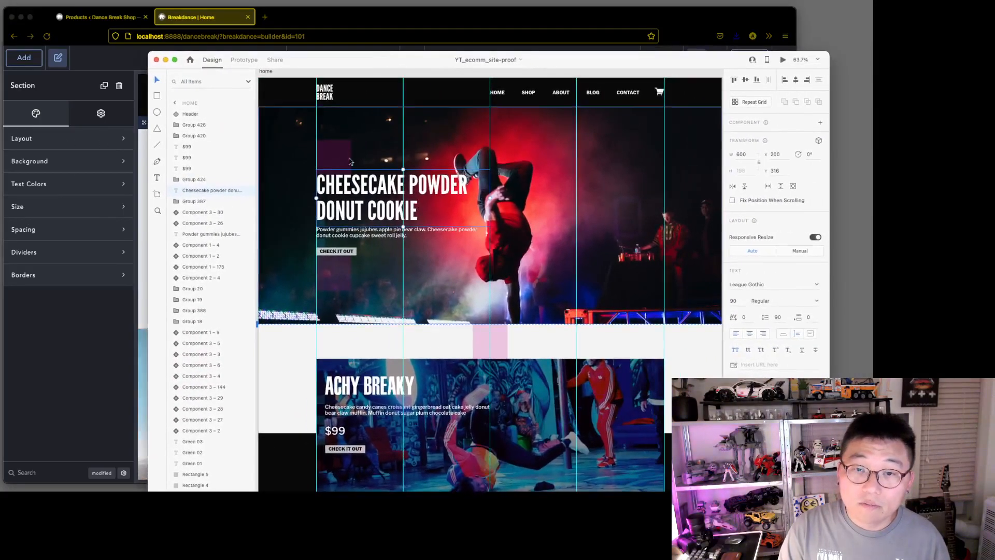
left_click(550, 215)
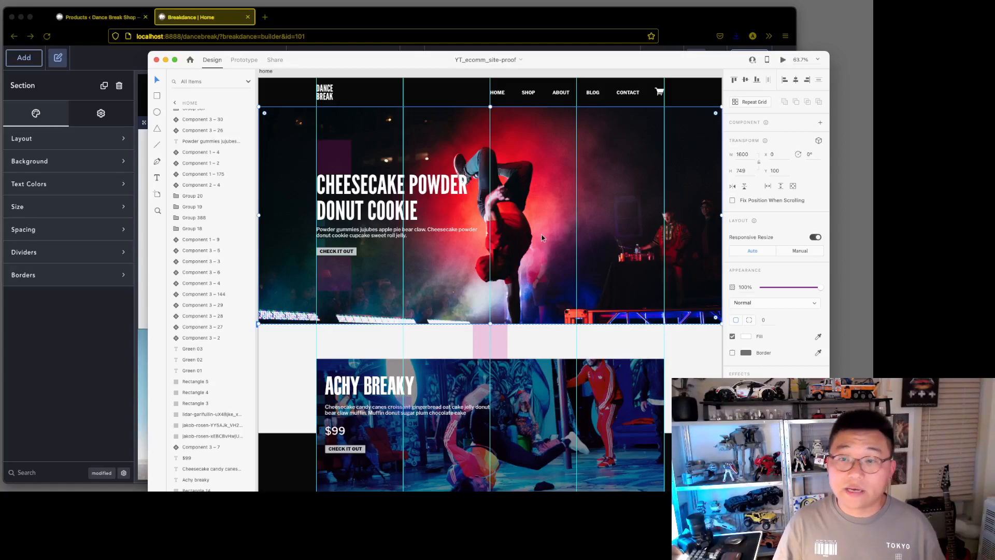
left_click_drag(359, 63, 994, 81)
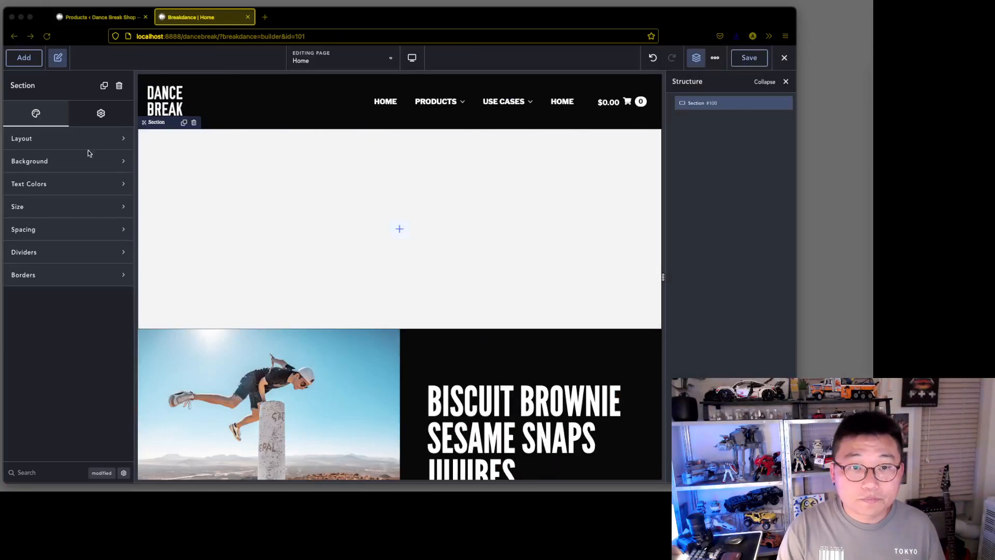
Give the new section the background image home-hero.jpg from the media library.
left_click(78, 165)
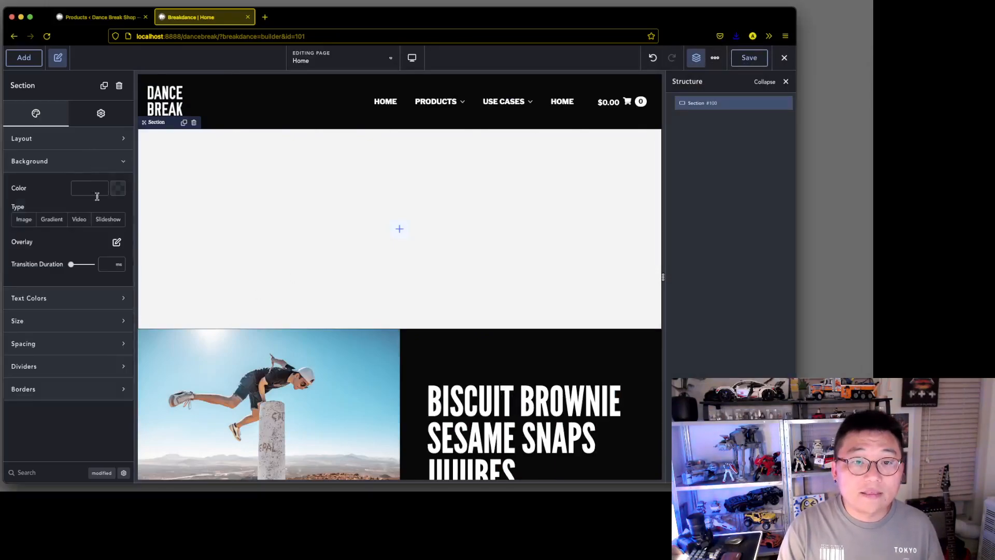
left_click(25, 219)
left_click(67, 275)
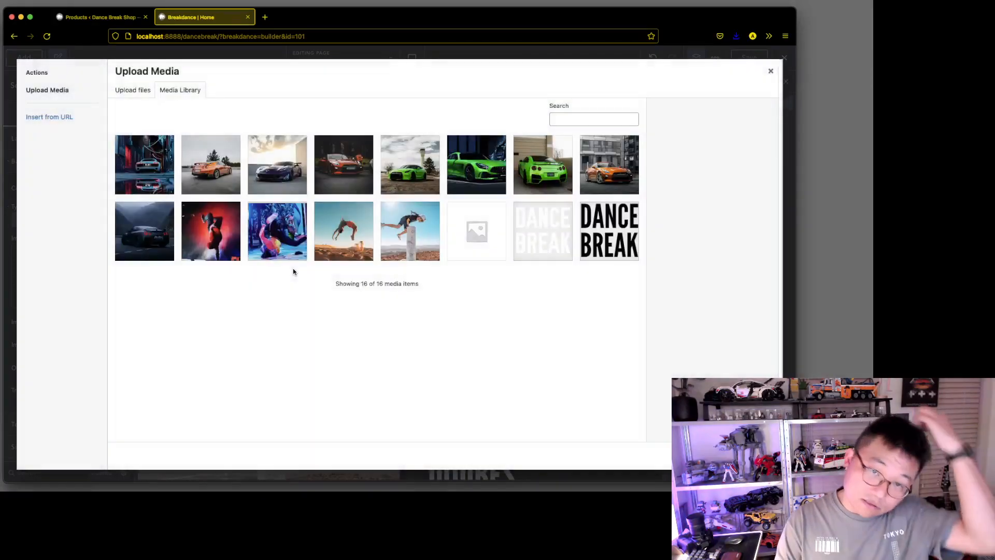
left_click(211, 230)
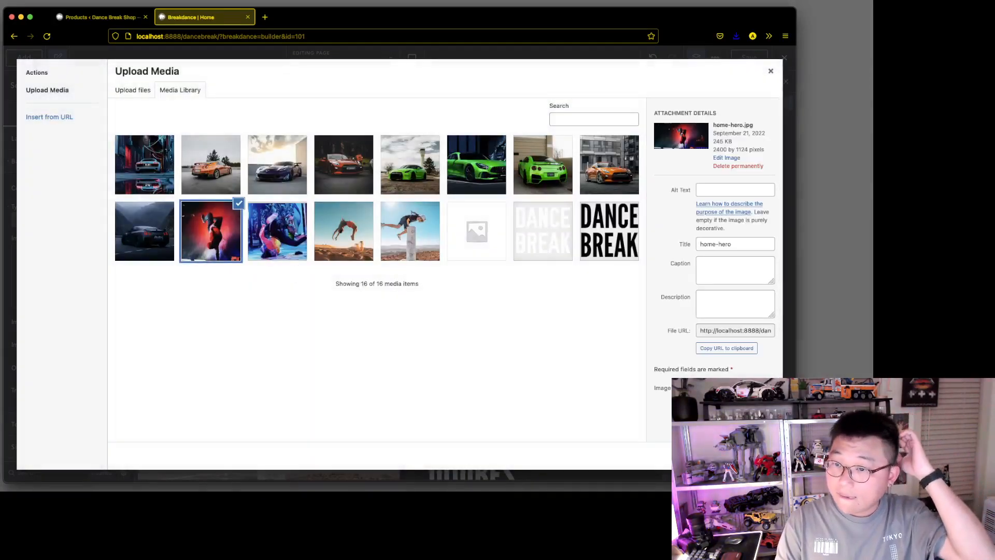
left_click(752, 456)
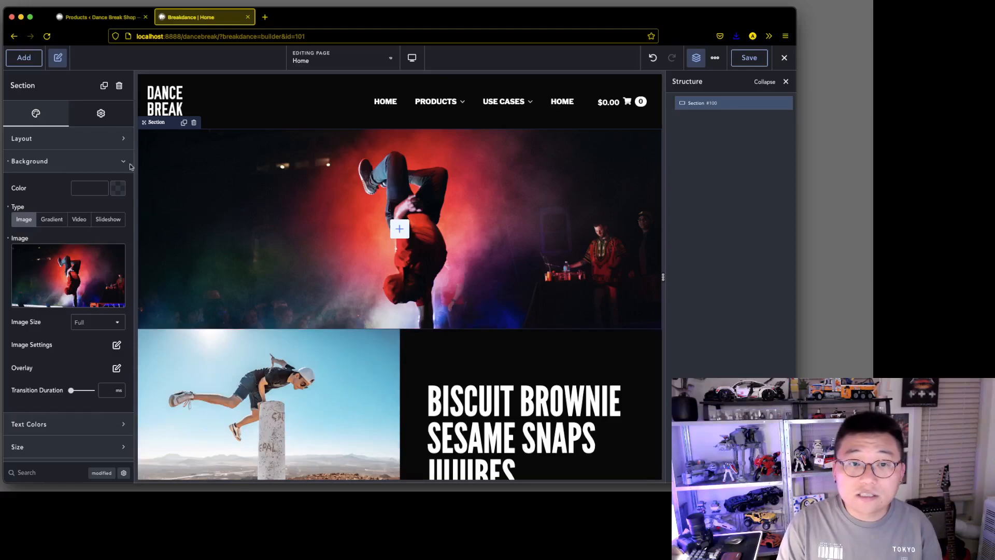
Add a Heading inside the hero section with the text "Cheesecake powder donut cookie".
left_click(400, 231)
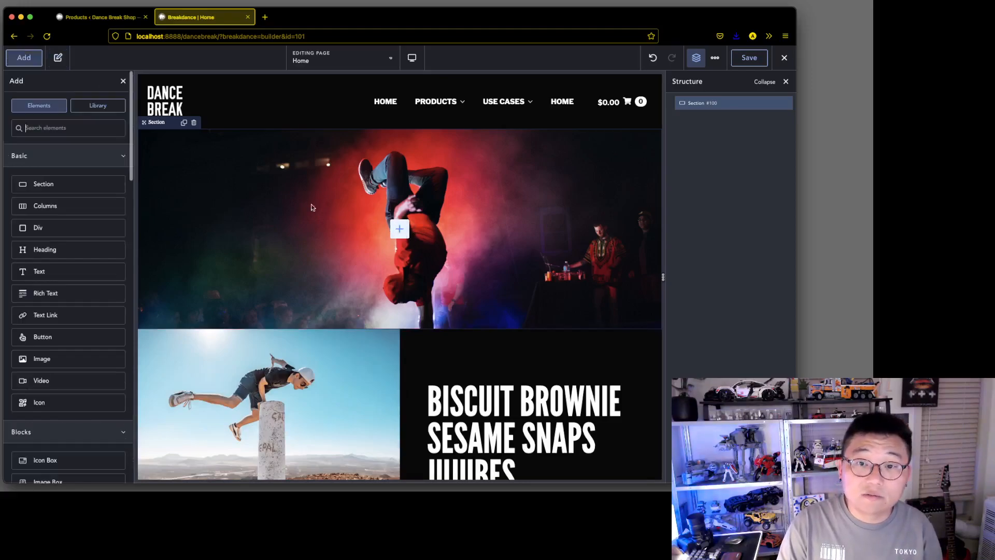
left_click(51, 255)
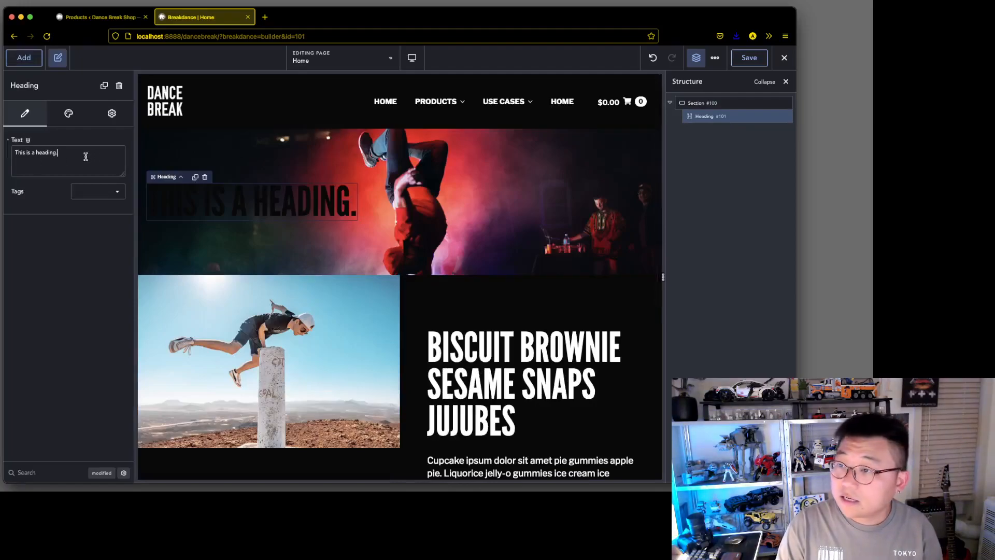
key("super+a")
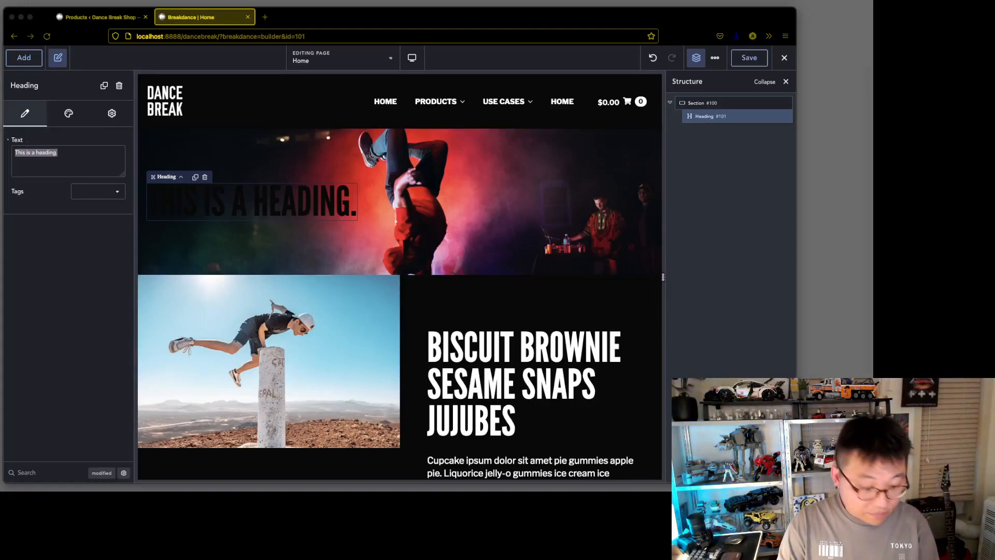
type("Cheesecake powder donut cookie")
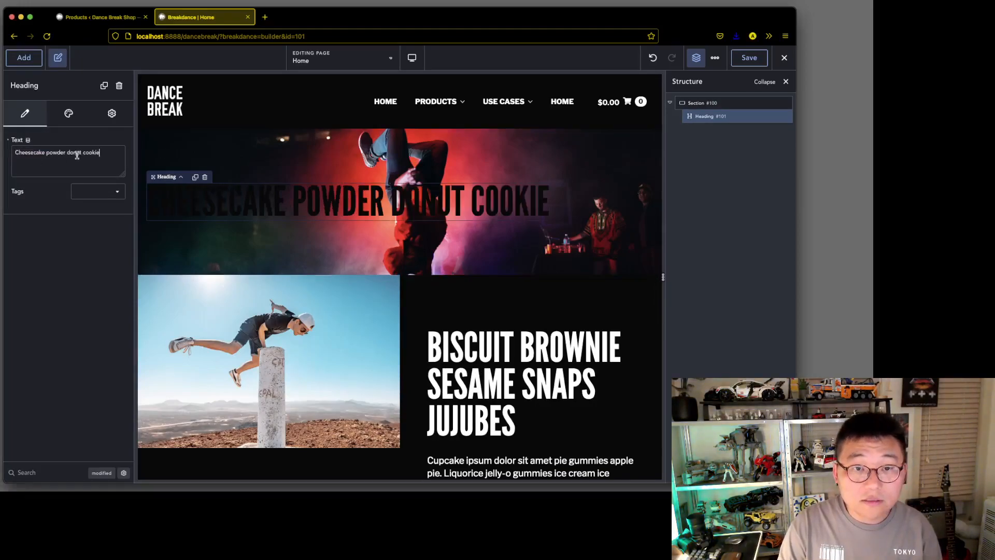
left_click(111, 197)
Set the hero heading's text color to the saved White swatch (#FFFFFF).
left_click(74, 125)
left_click(72, 139)
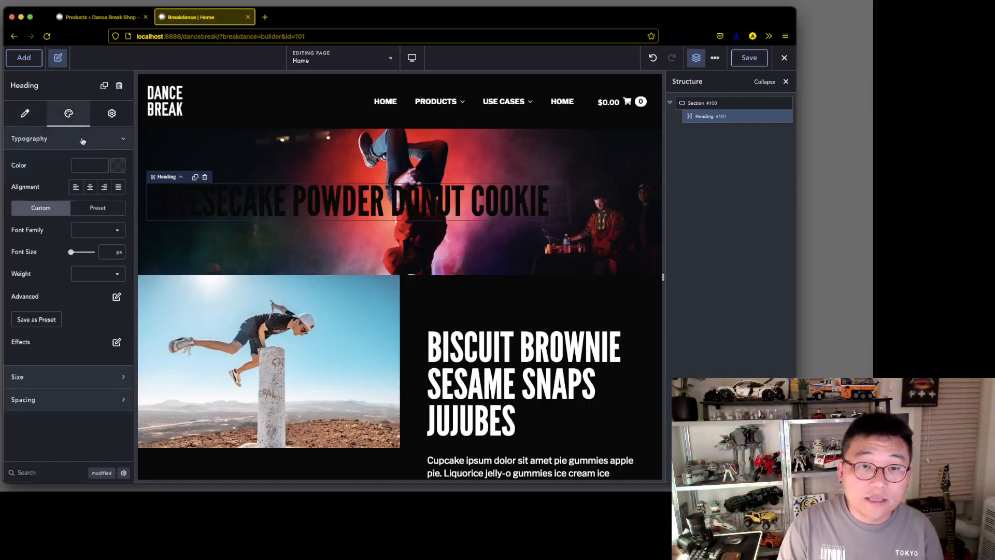
left_click(118, 166)
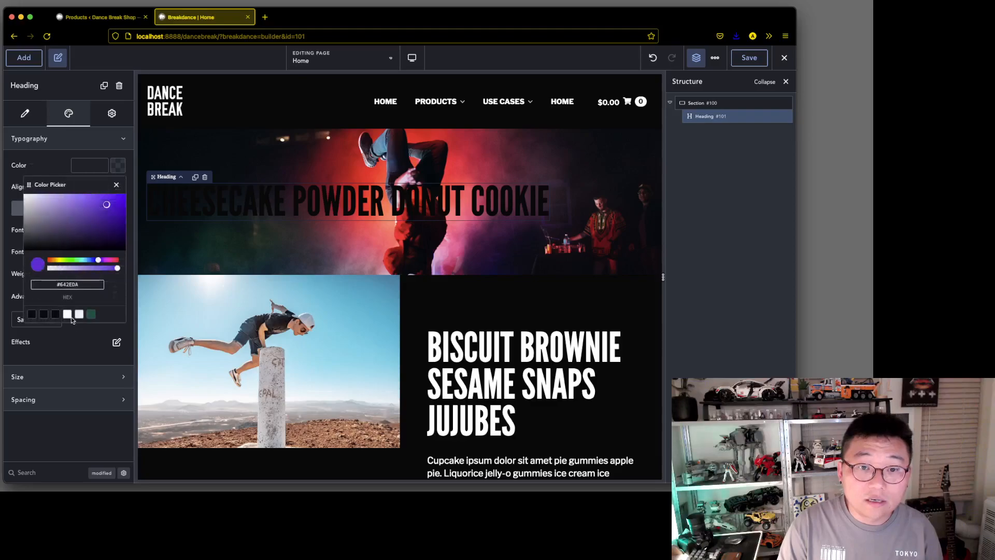
left_click(68, 315)
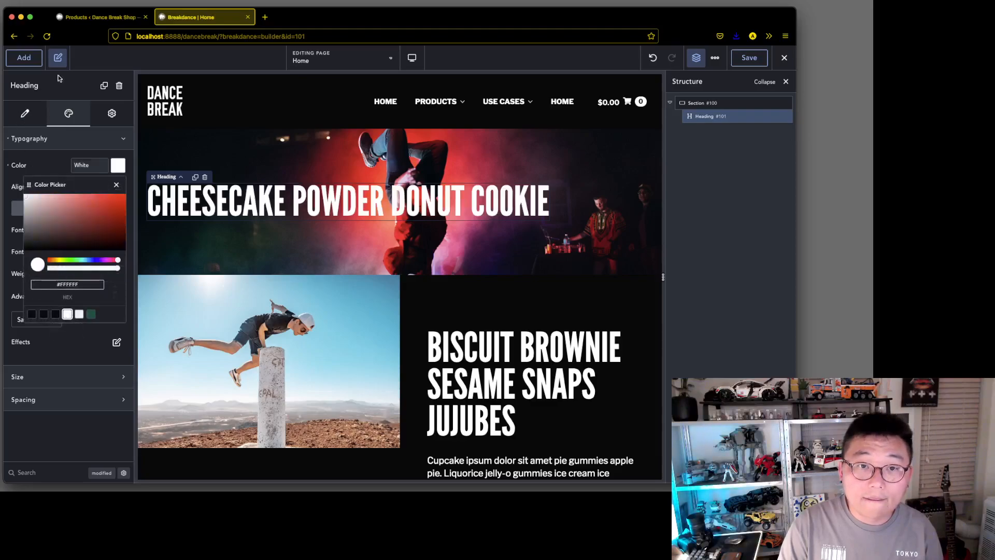
left_click(101, 61)
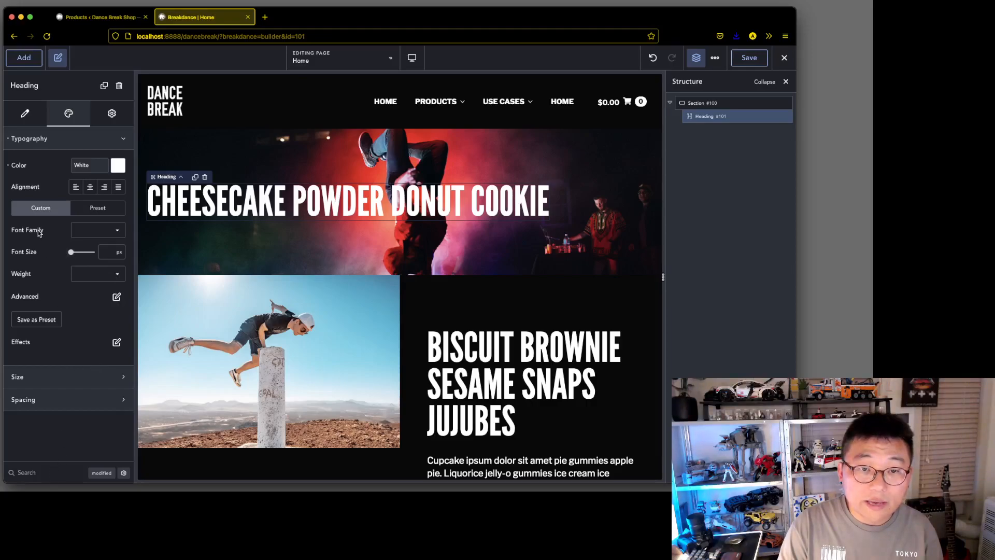
Search the heading's properties for "max" and set its wrapper Max Width to 30 rem.
left_click(76, 373)
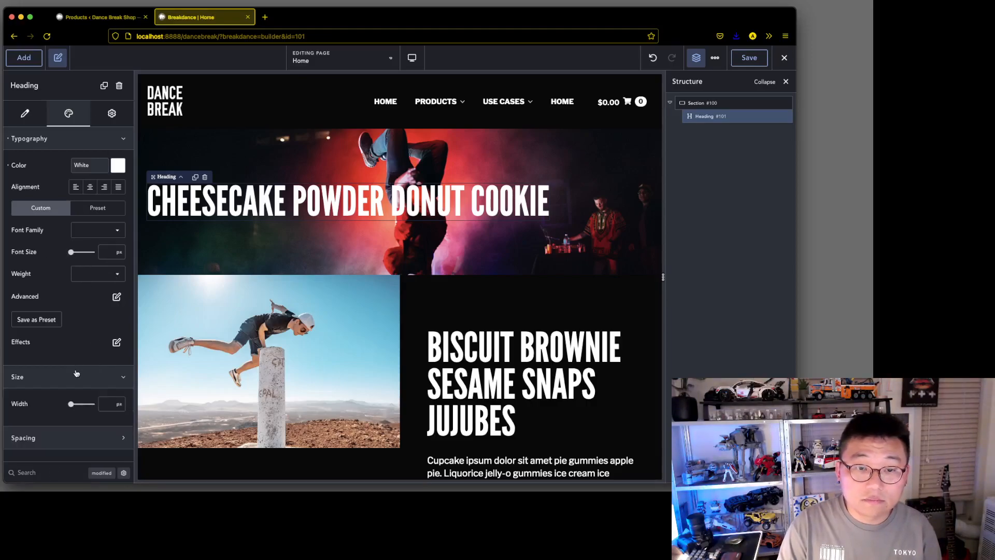
left_click(125, 474)
left_click(36, 473)
type("max")
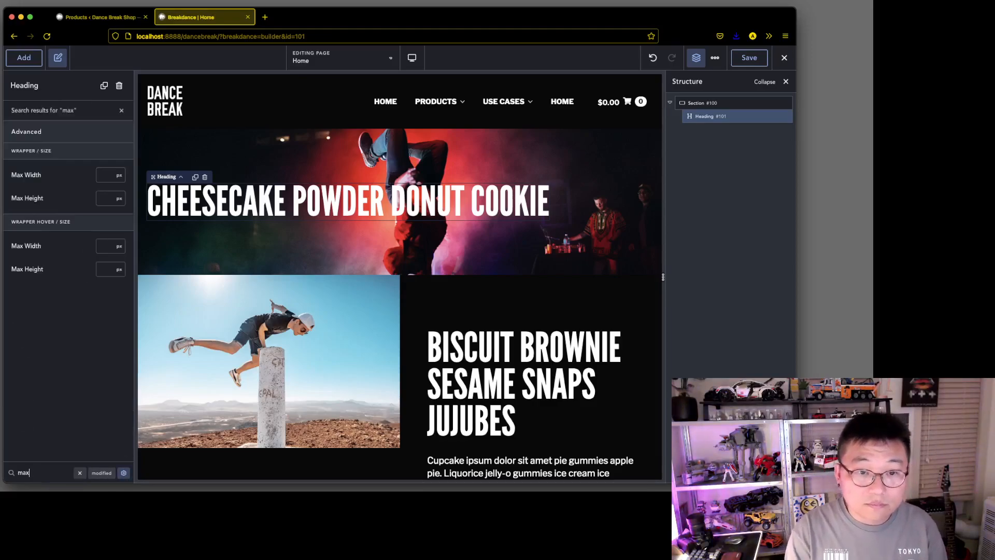
left_click(119, 175)
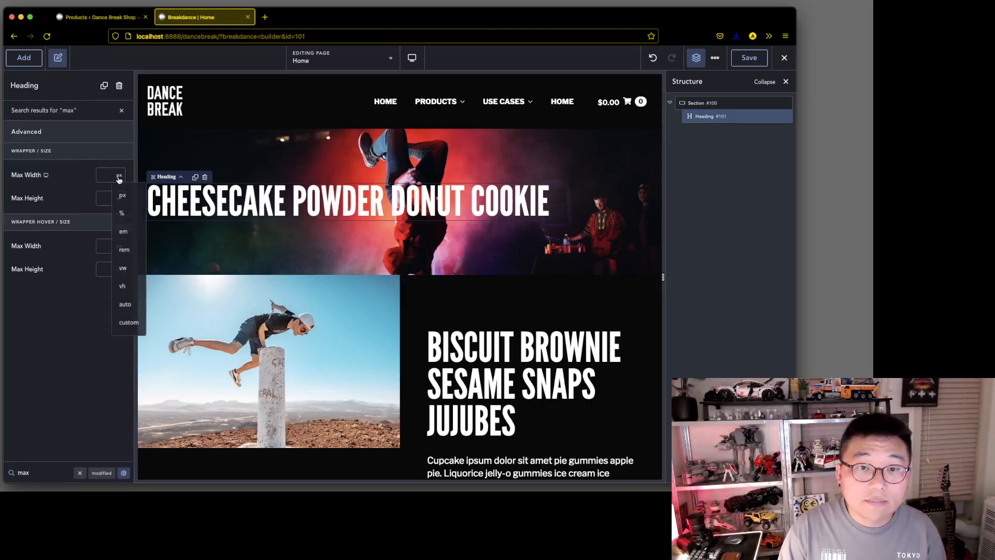
left_click(124, 250)
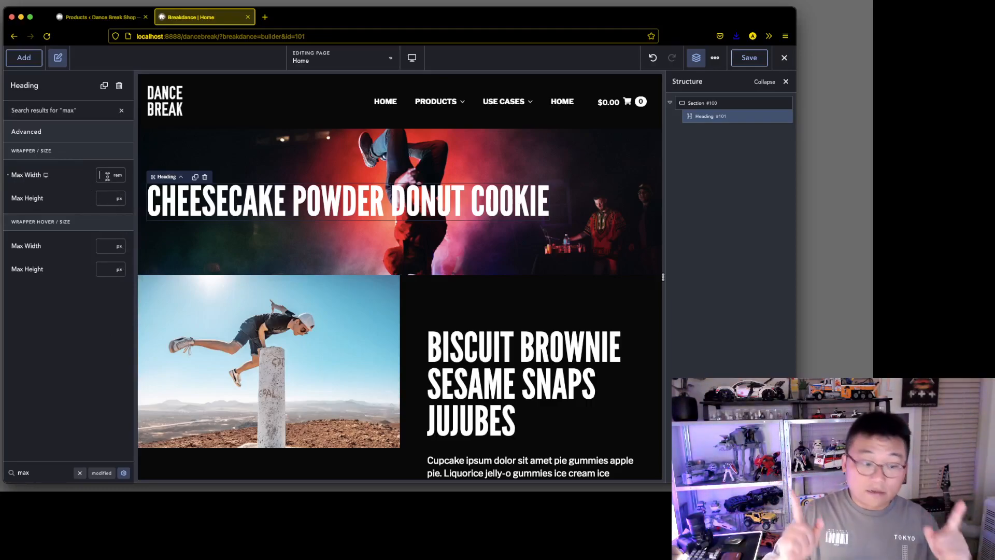
type("30")
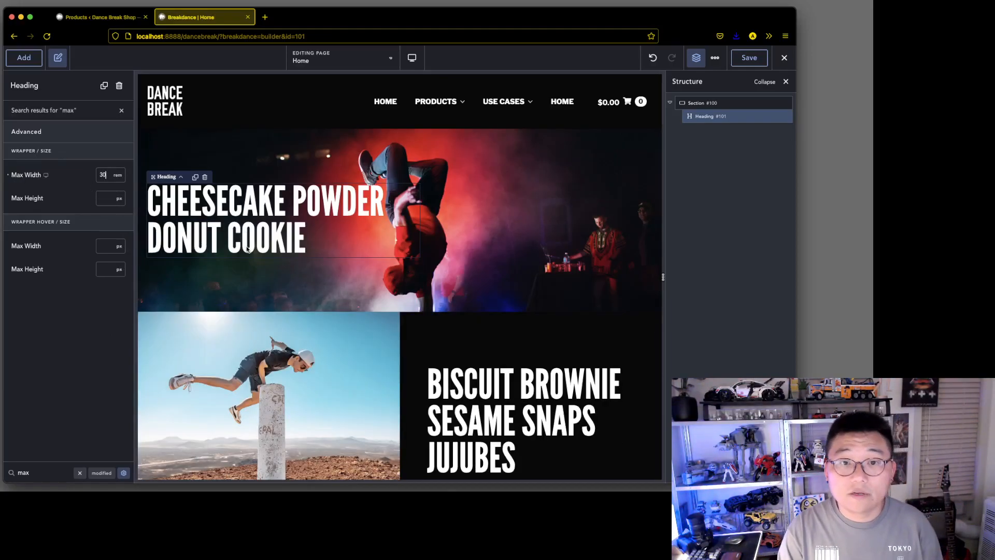
Switch to the Adobe XD mockup and examine the spacing between the hero heading, paragraph and button.
key("super+Tab")
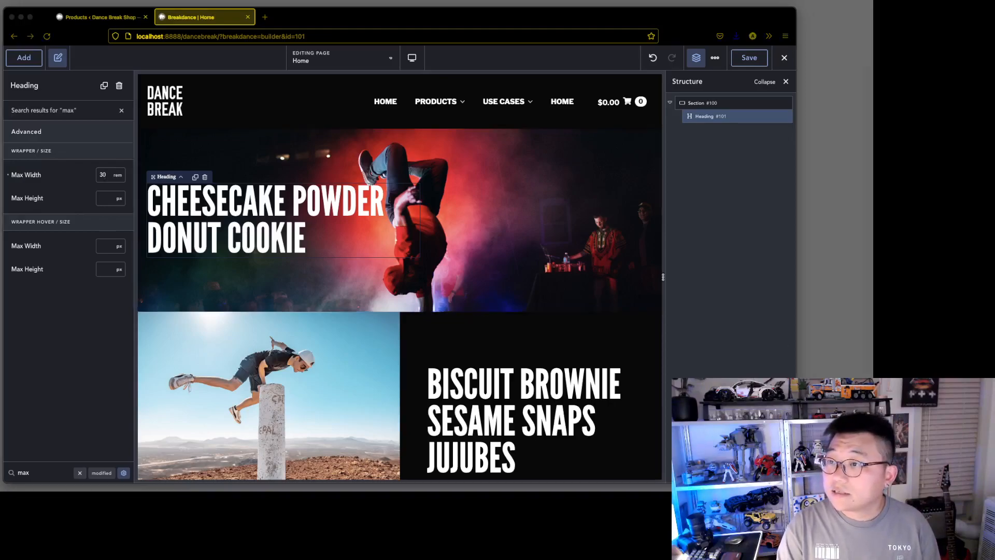
left_click_drag(871, 29, 485, 29)
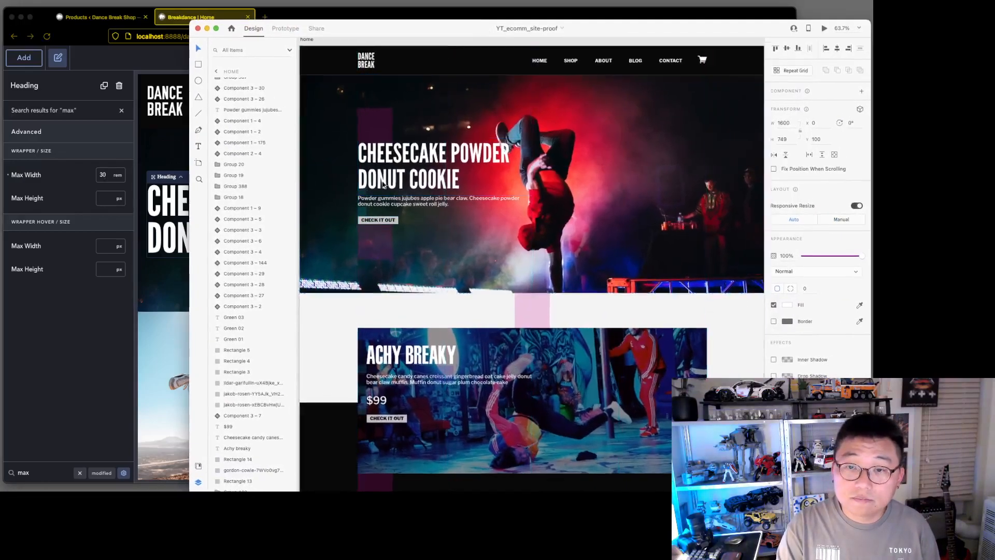
scroll(378, 199, "up", 5)
scroll(379, 199, "up", 3)
left_click(334, 204)
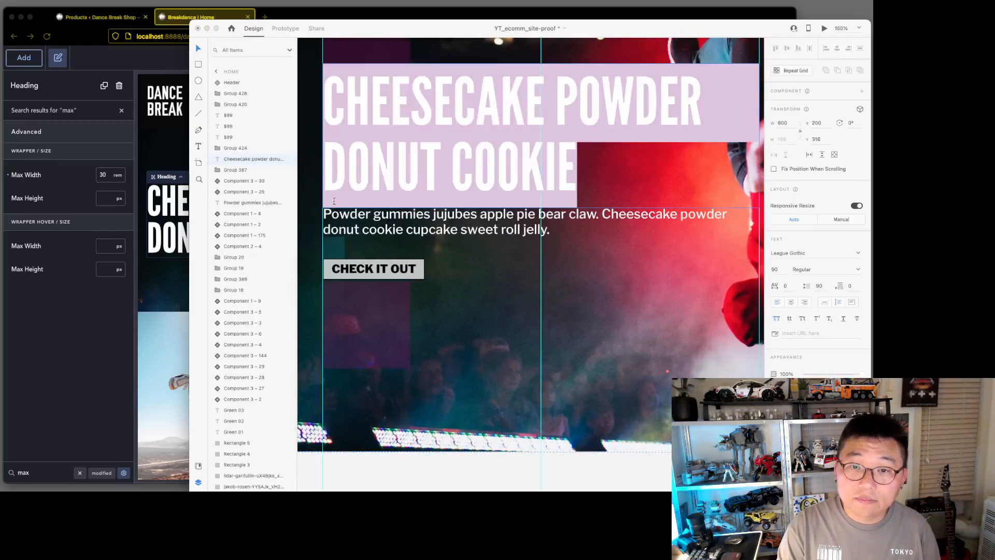
left_click(305, 224)
left_click(336, 250)
mouse_move(334, 248)
left_mouse_down()
mouse_move(362, 205)
mouse_move(336, 250)
left_mouse_up()
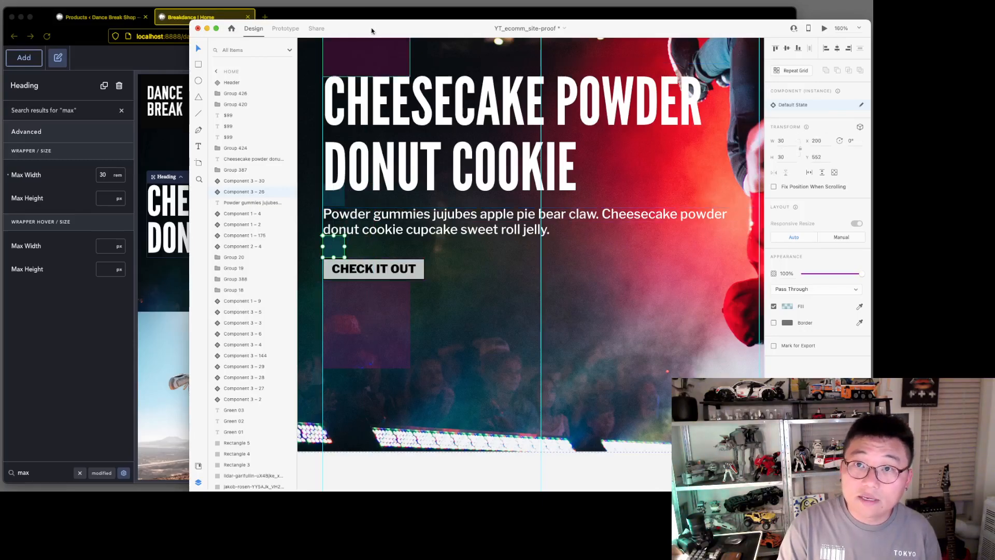
left_click_drag(371, 30, 993, 97)
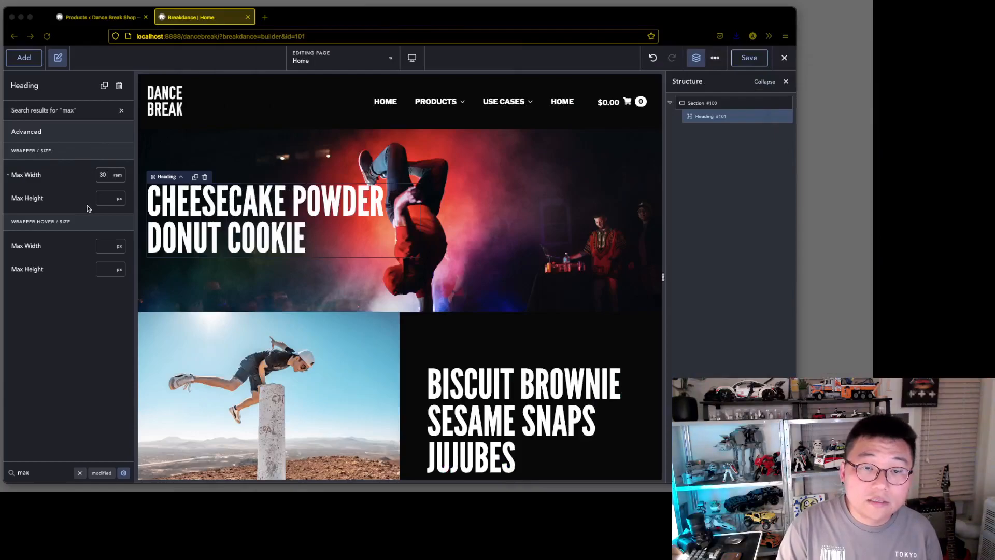
Set the hero heading's bottom margin to 1.5 rem.
left_click(121, 112)
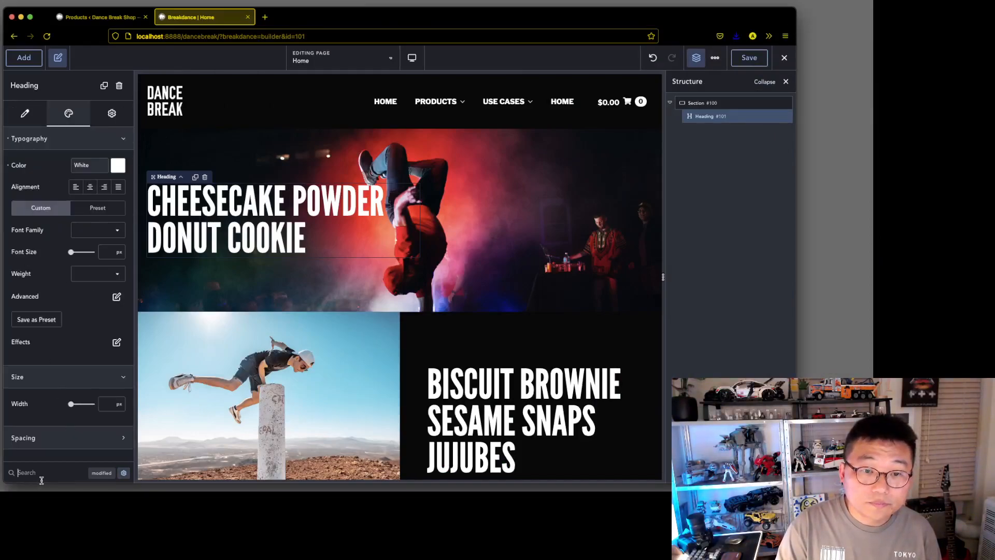
left_click(59, 437)
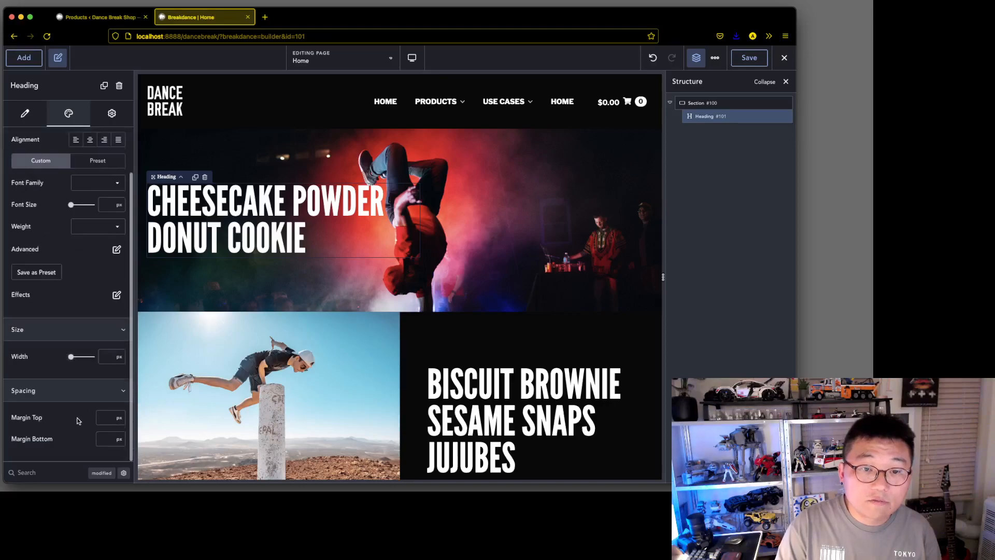
left_click(118, 356)
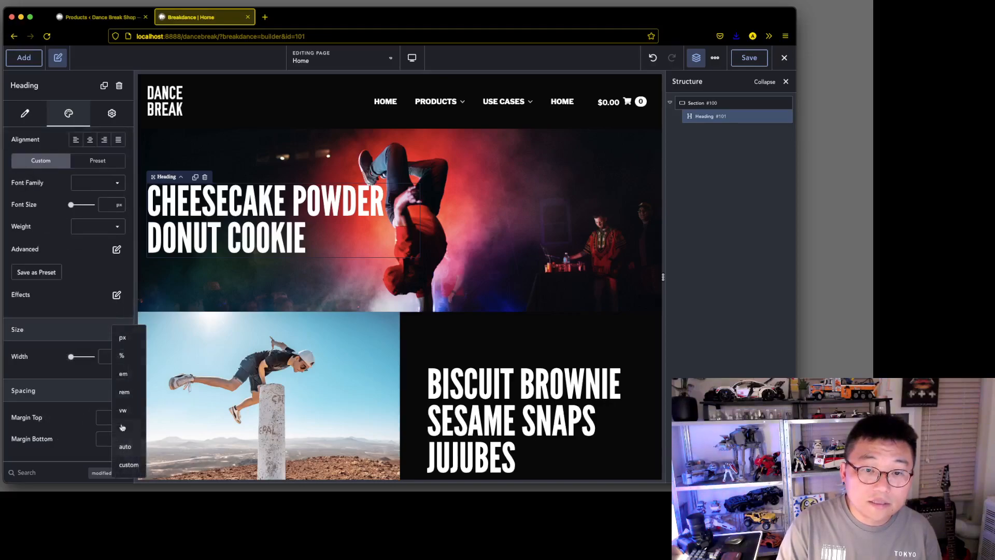
left_click(126, 392)
left_click(100, 439)
type("1.5")
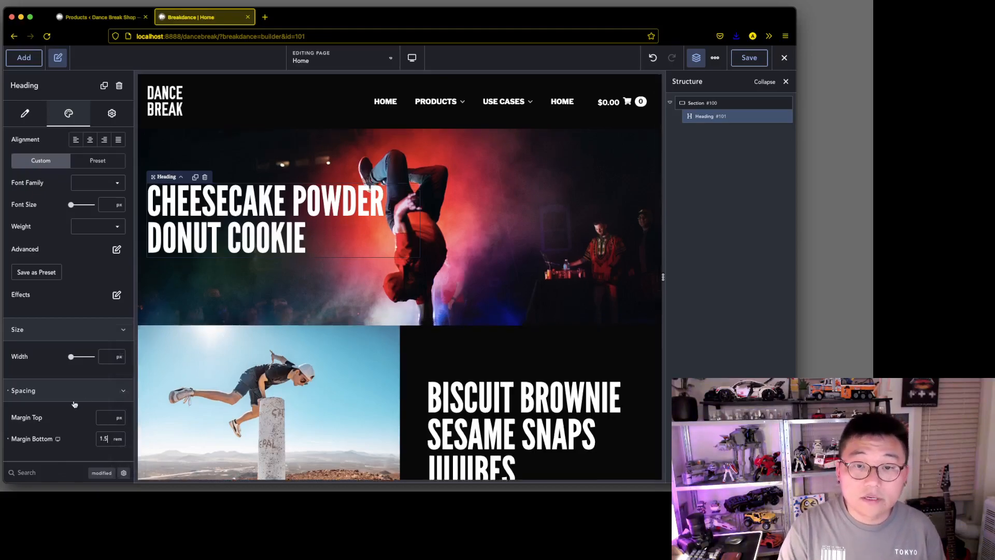
Add a Text element below the hero heading reading "Powder gummies jujubes apple pie bear claw. Cheesecake powder donut cookie cupcake sweet roll jelly.".
left_click(24, 57)
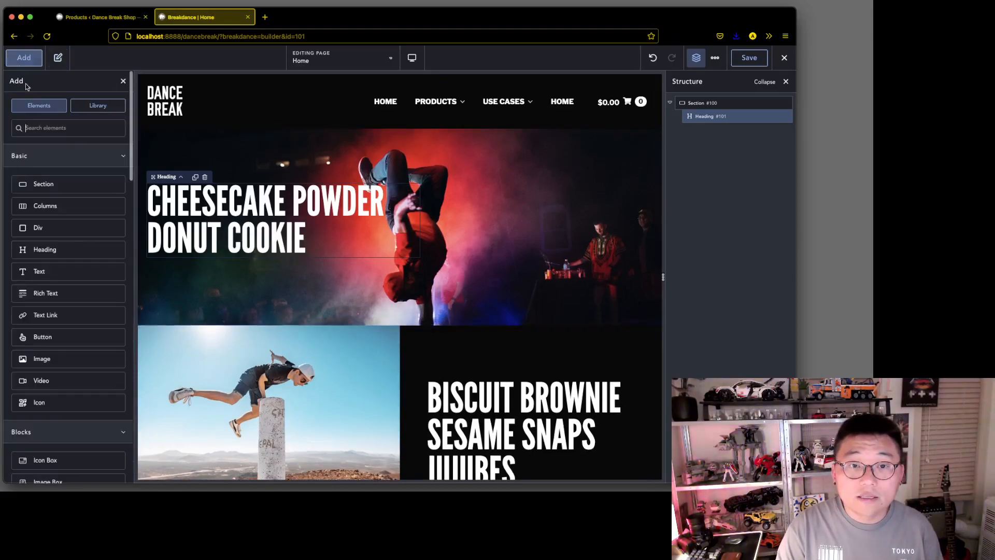
left_click(52, 271)
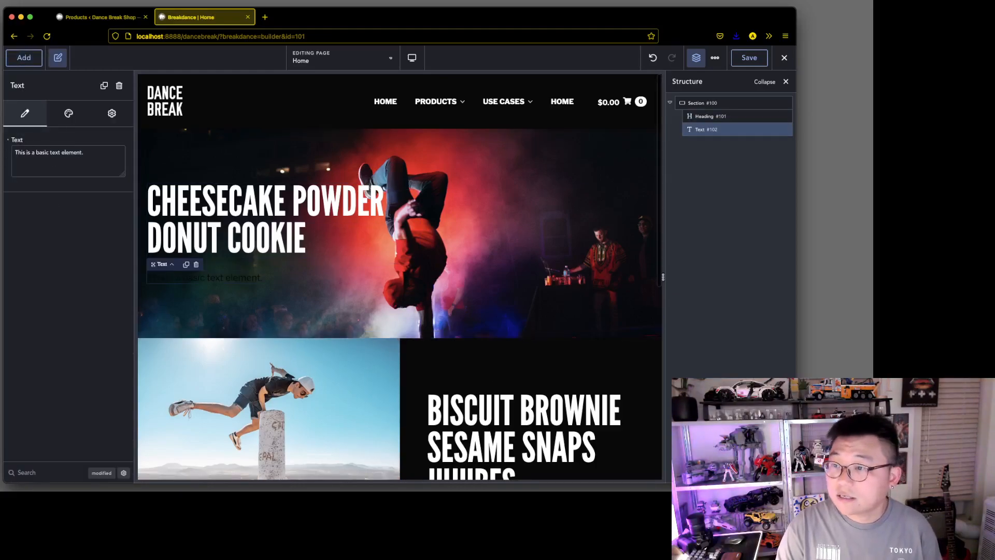
key("super+Tab")
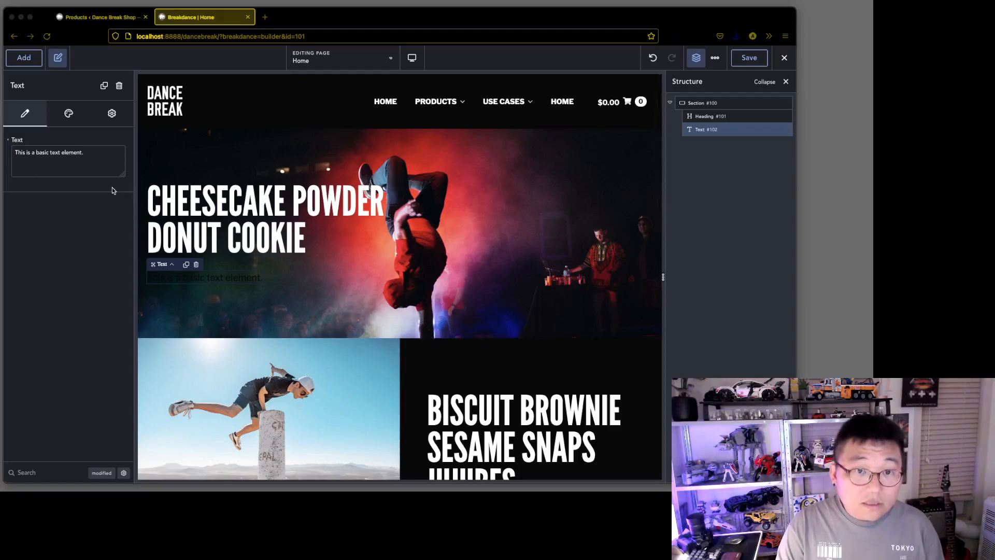
key("super+Tab")
triple_click(100, 154)
type("Powder gummies jujubes apple pie bear claw. Cheesecake powder donut cookie cupcake sweet roll jelly.")
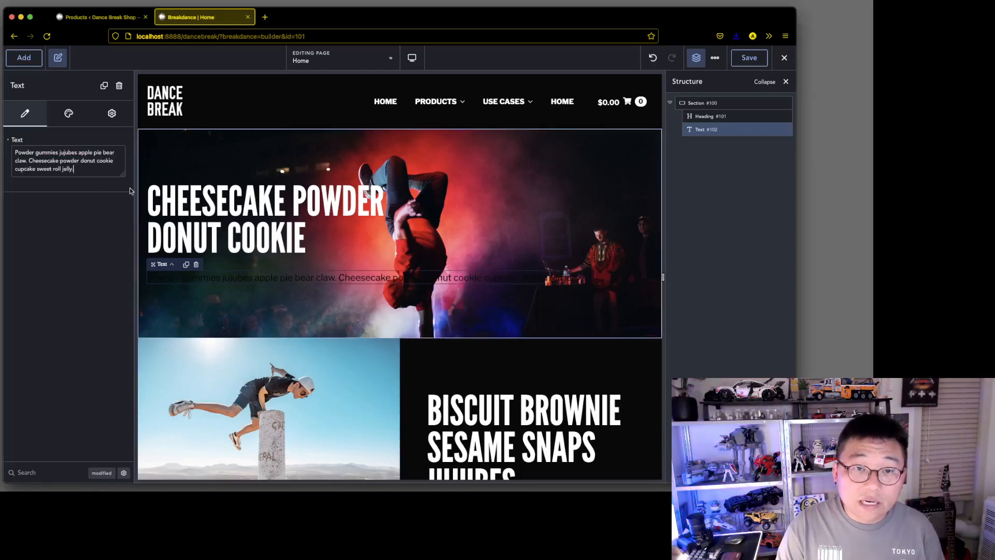
Set the hero paragraph's text color to the saved White swatch (#FFFFFF).
left_click(70, 107)
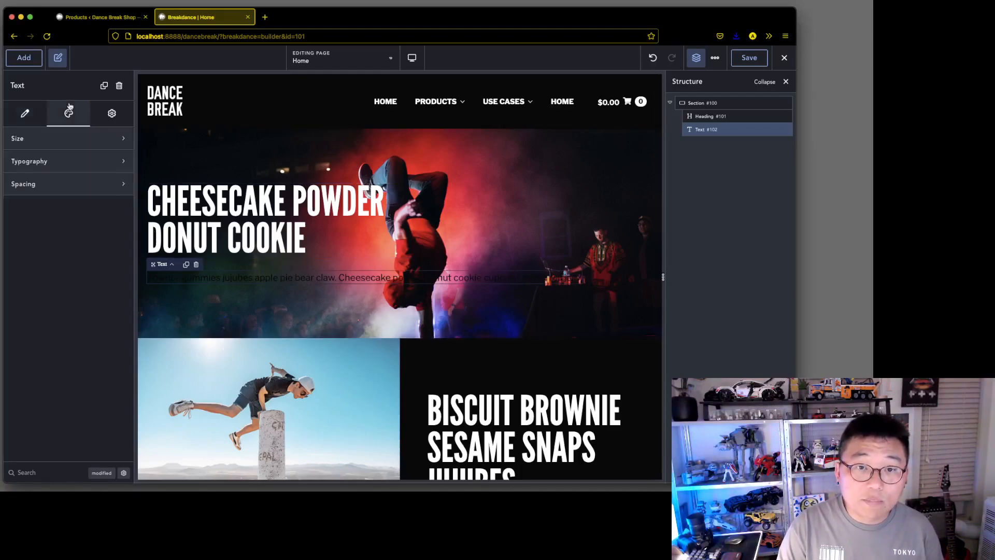
left_click(67, 162)
left_click(117, 192)
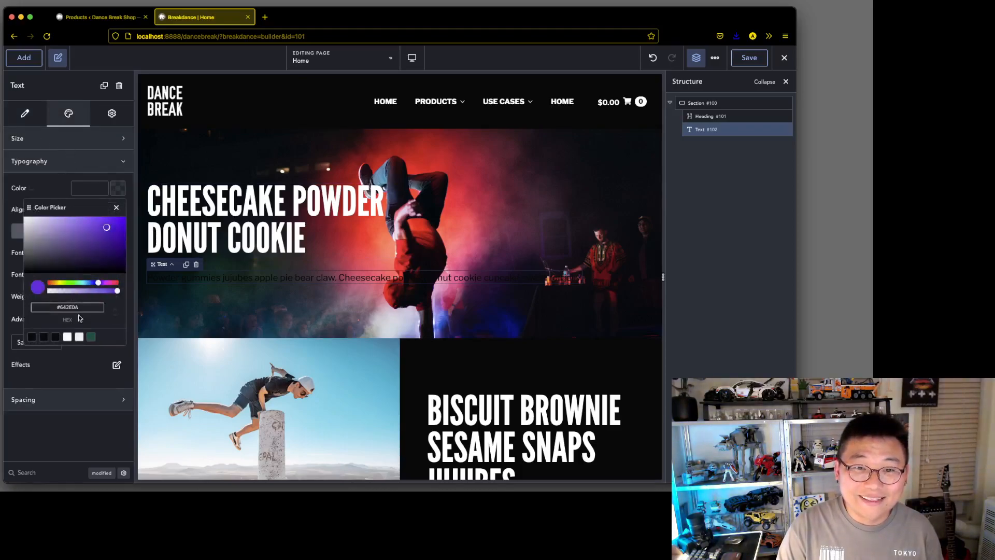
left_click(67, 337)
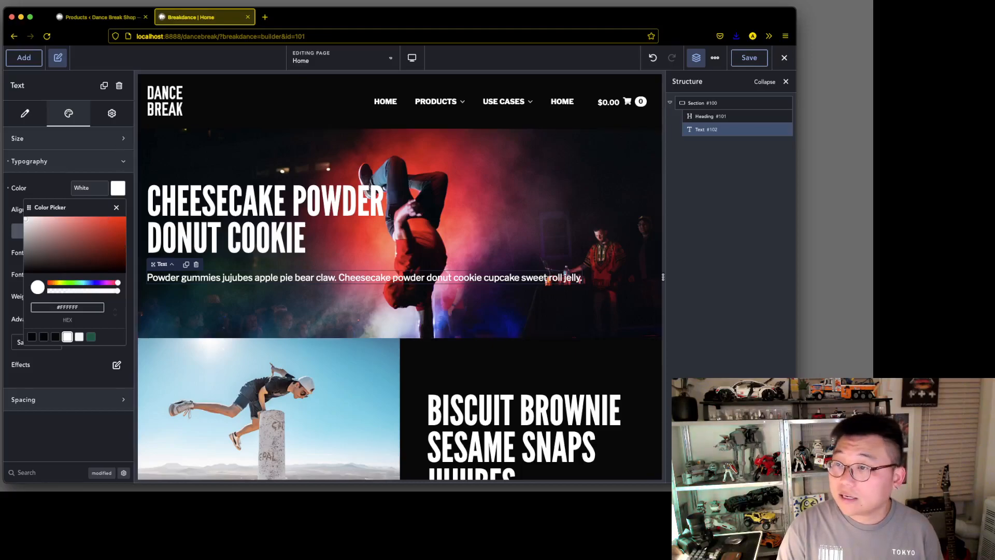
Check the paragraph's specifications in the mockup and set the hero paragraph's wrapper Max Width to 30 rem.
key("super+Tab")
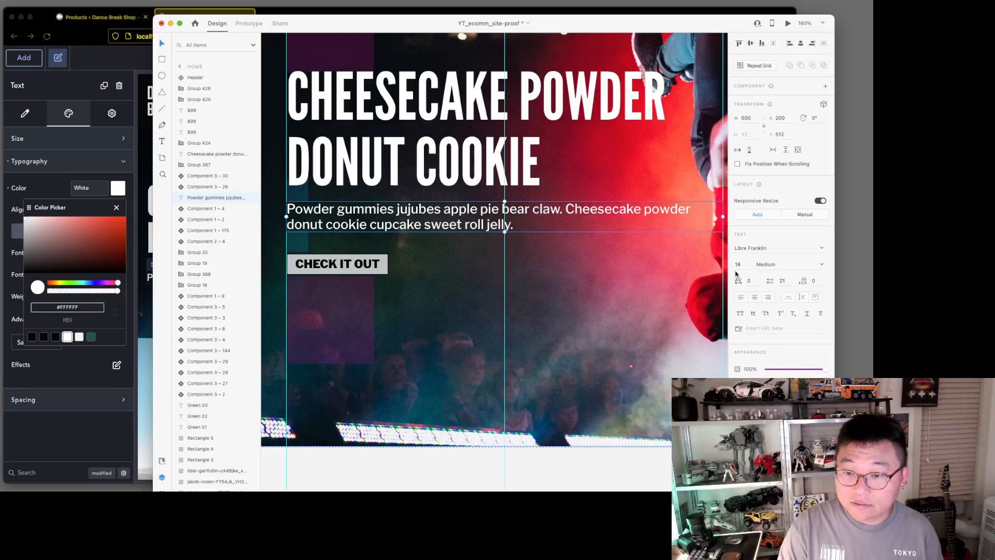
key("super+Tab")
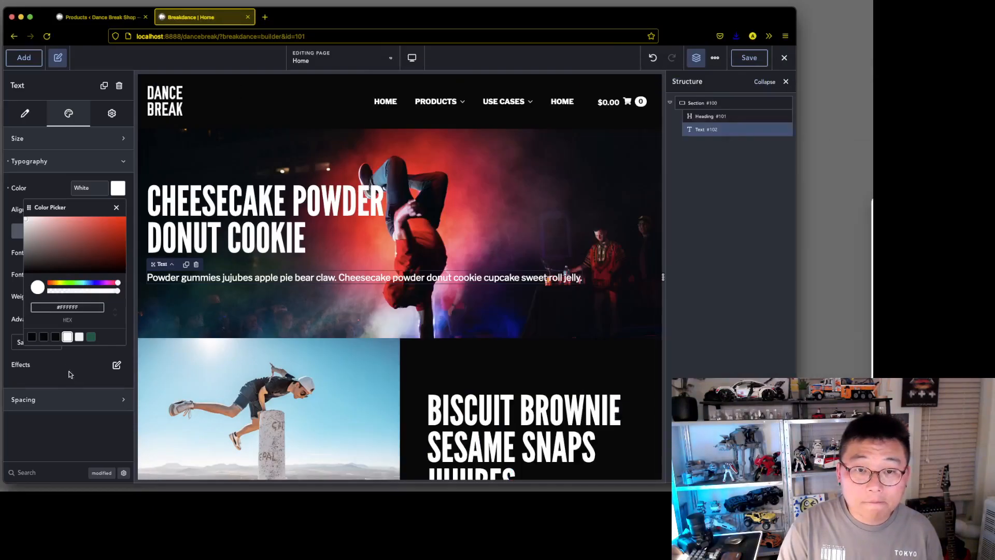
left_click(57, 470)
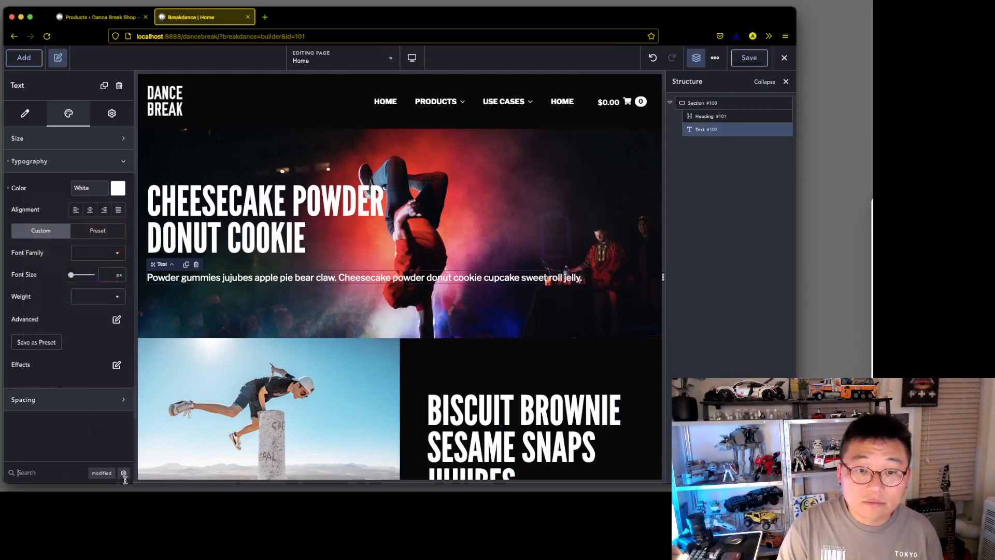
type("max")
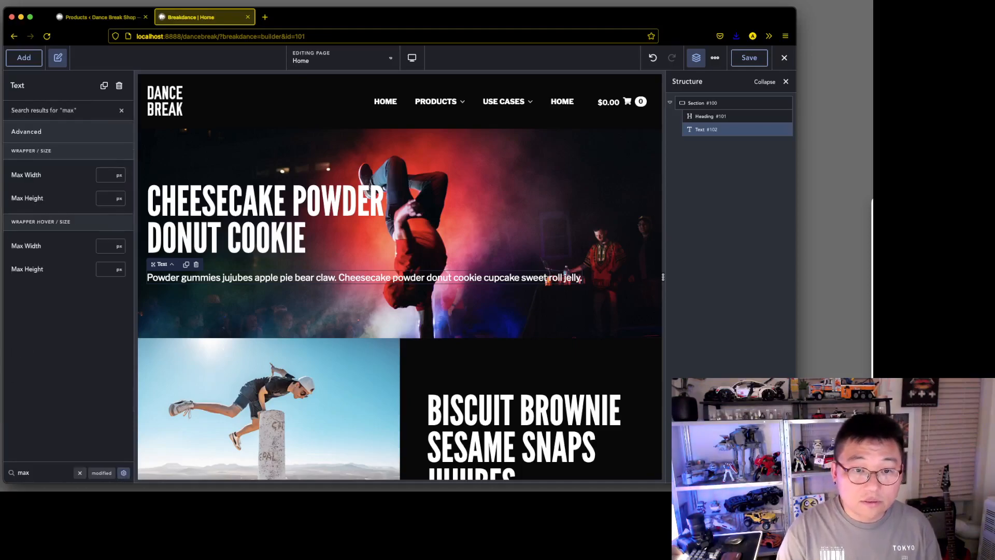
left_click(120, 175)
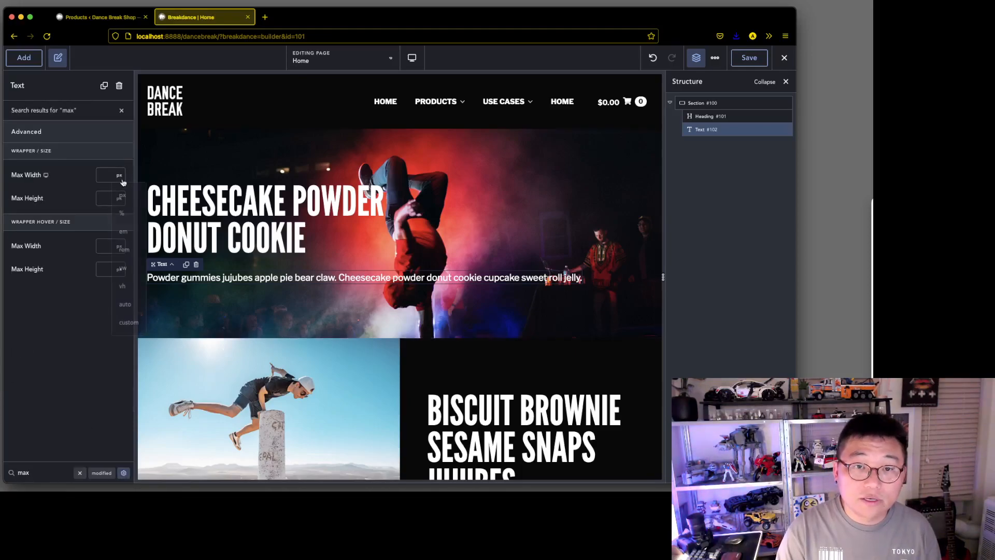
left_click(124, 251)
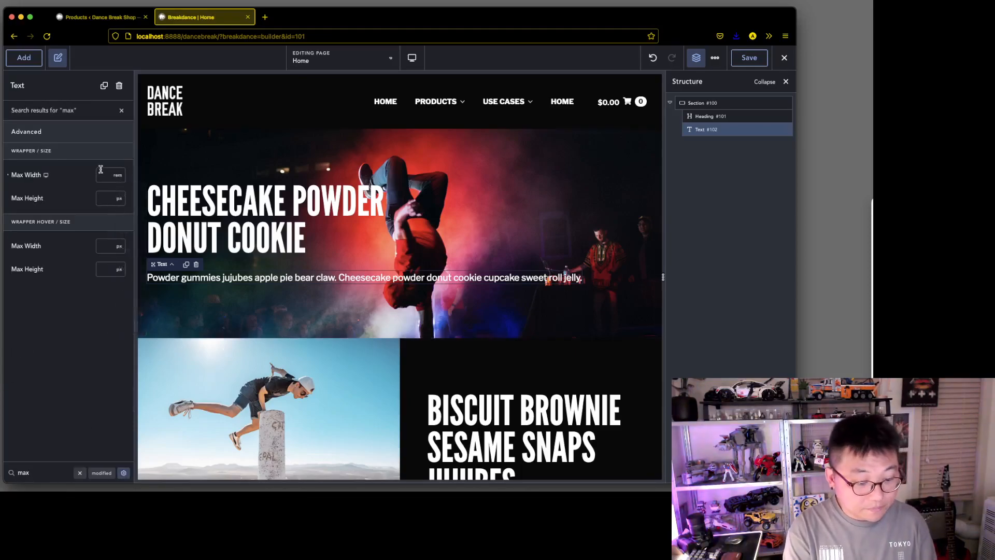
left_click(101, 175)
type("30")
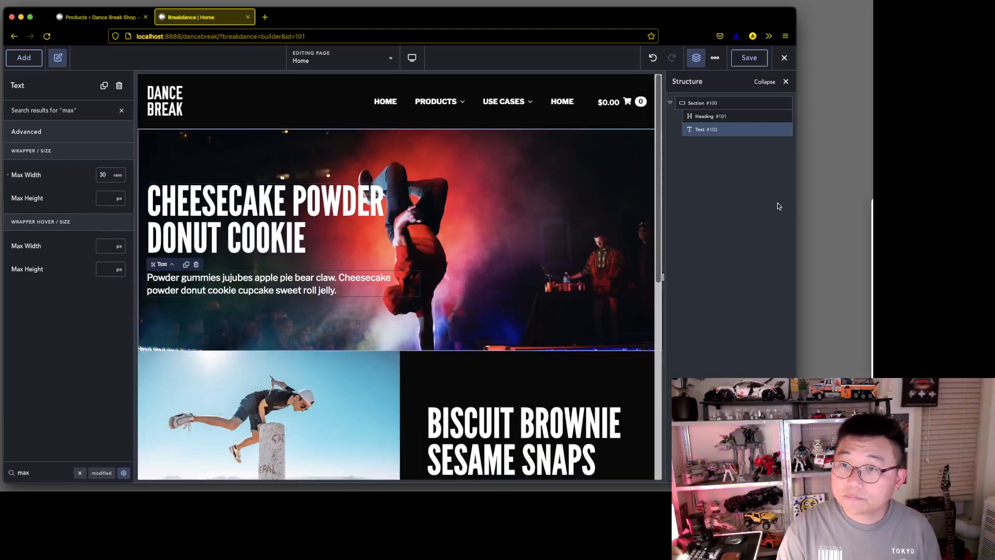
Add a Button element below the hero paragraph.
scroll(508, 237, "down", 3)
scroll(508, 238, "up", 2)
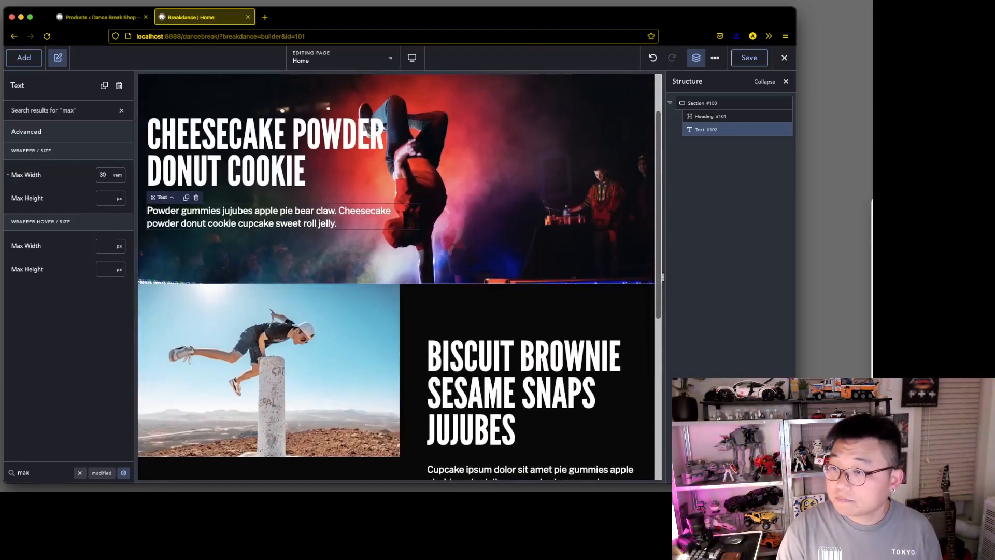
left_click(30, 61)
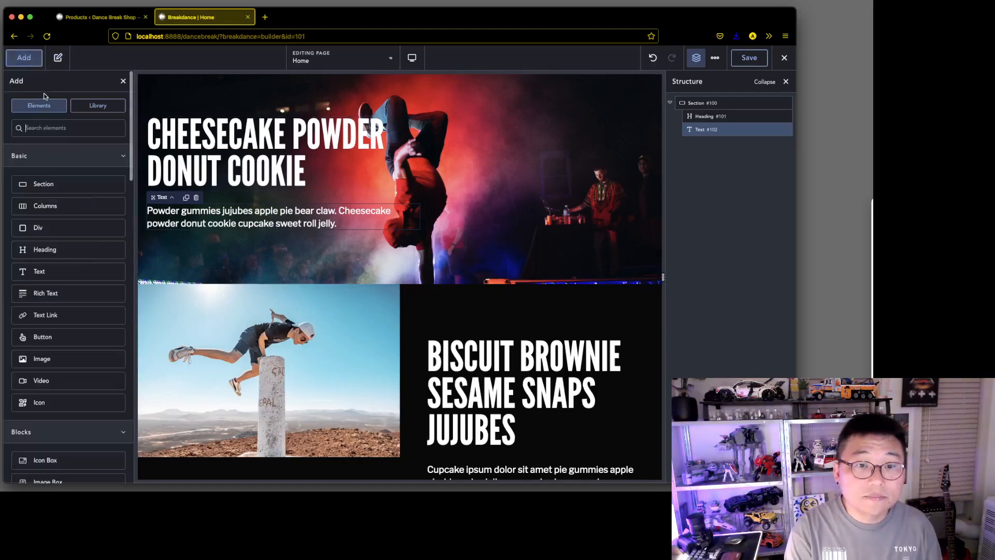
type("b")
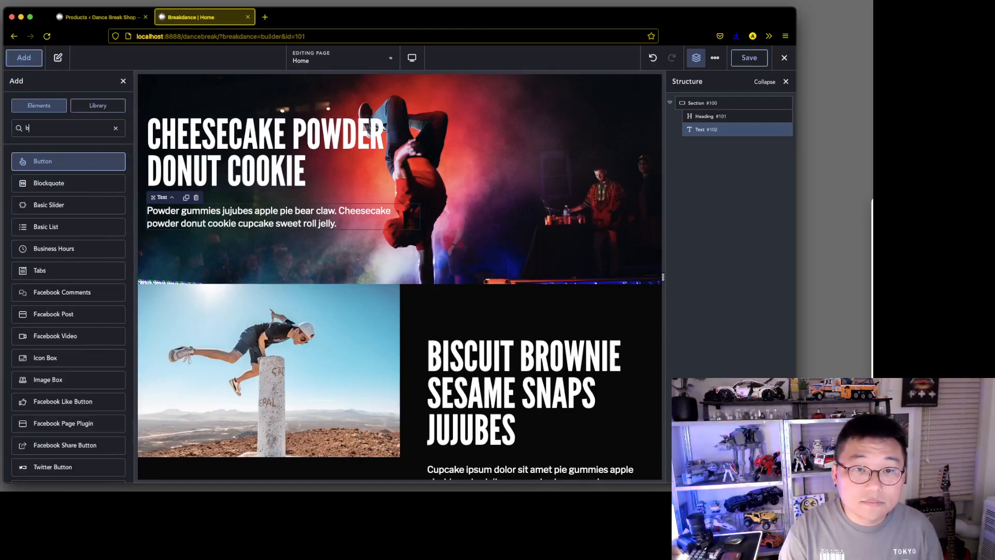
left_click(59, 161)
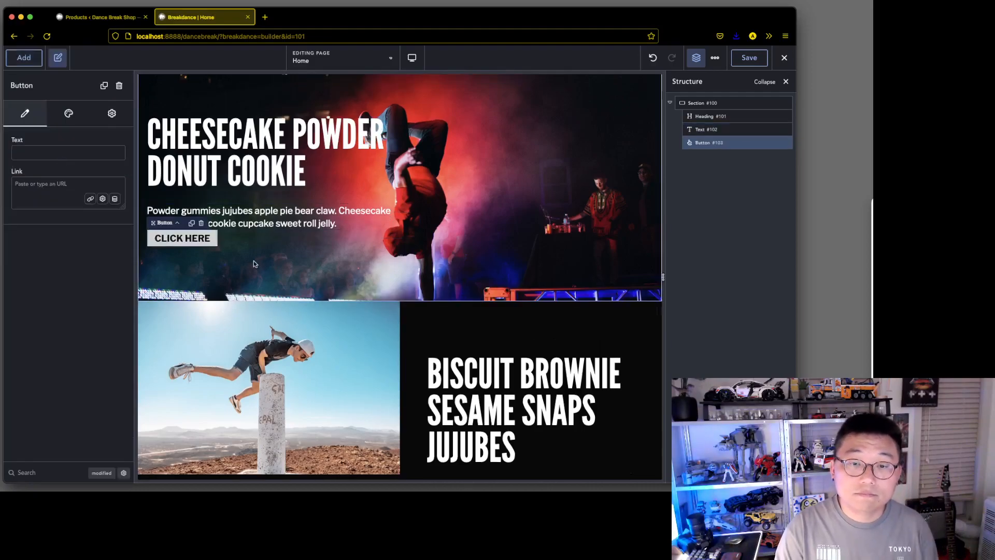
Set the hero paragraph's bottom margin to 1.5 rem to space it from the button.
left_click(265, 222)
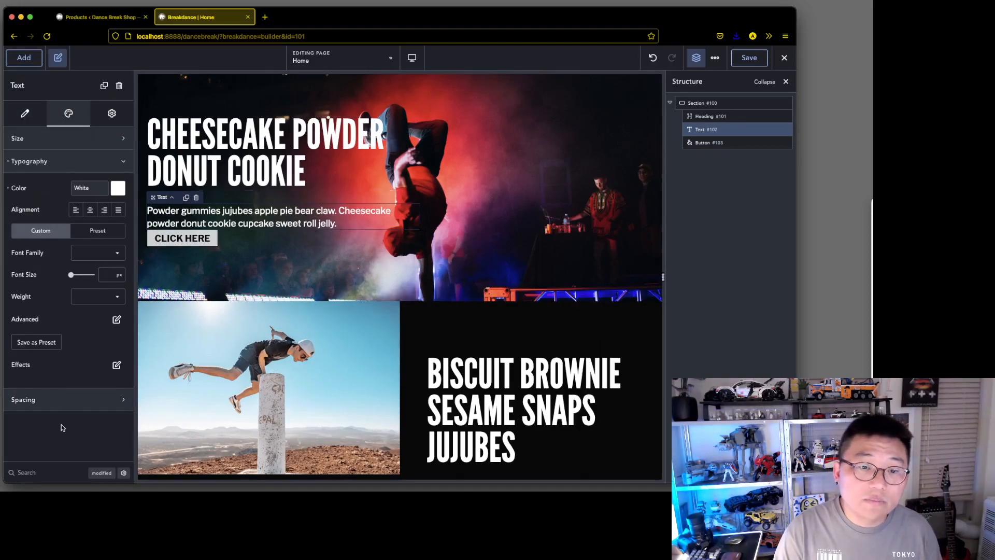
left_click(119, 449)
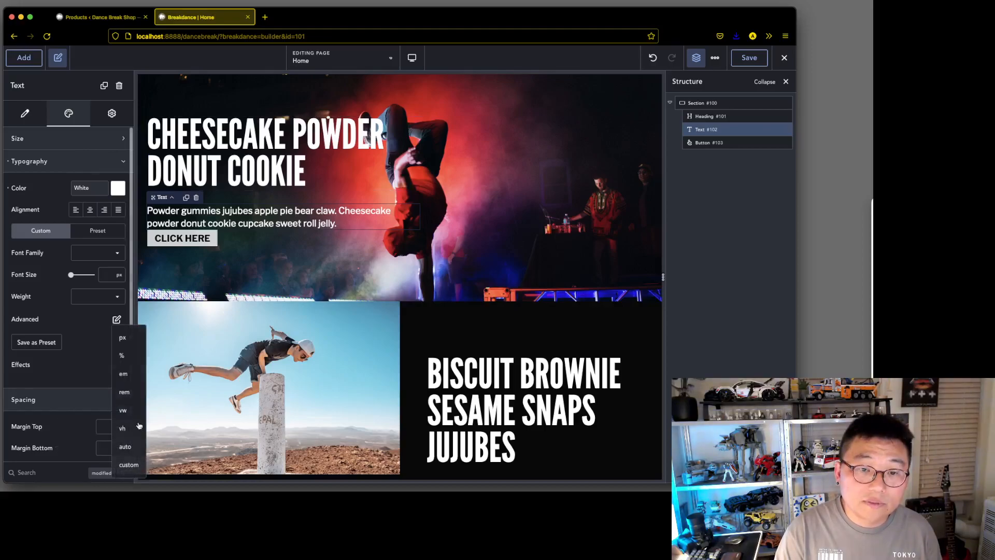
left_click(127, 392)
left_click(109, 447)
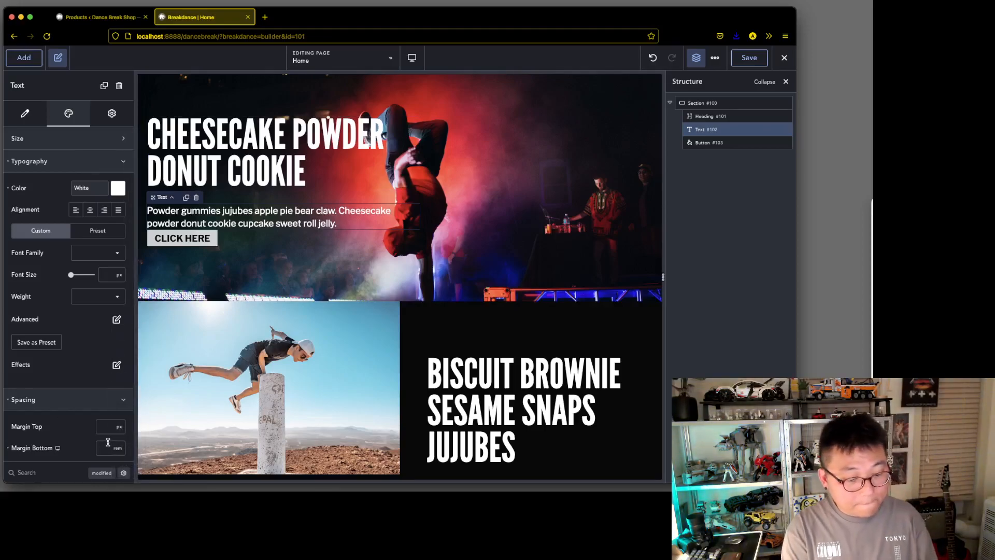
type("1.5")
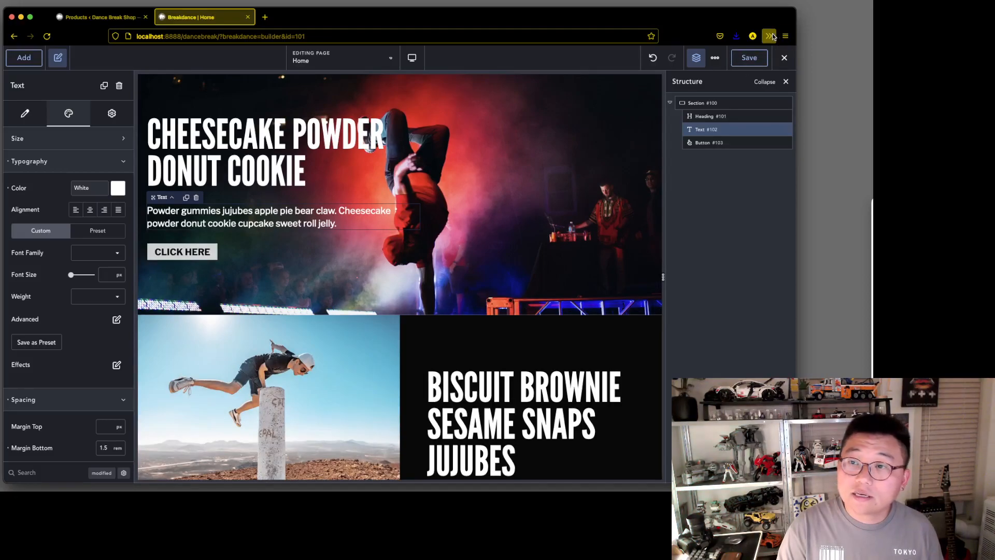
Add an empty section below the hero and open the shop's live homepage from the WordPress admin.
left_click(24, 58)
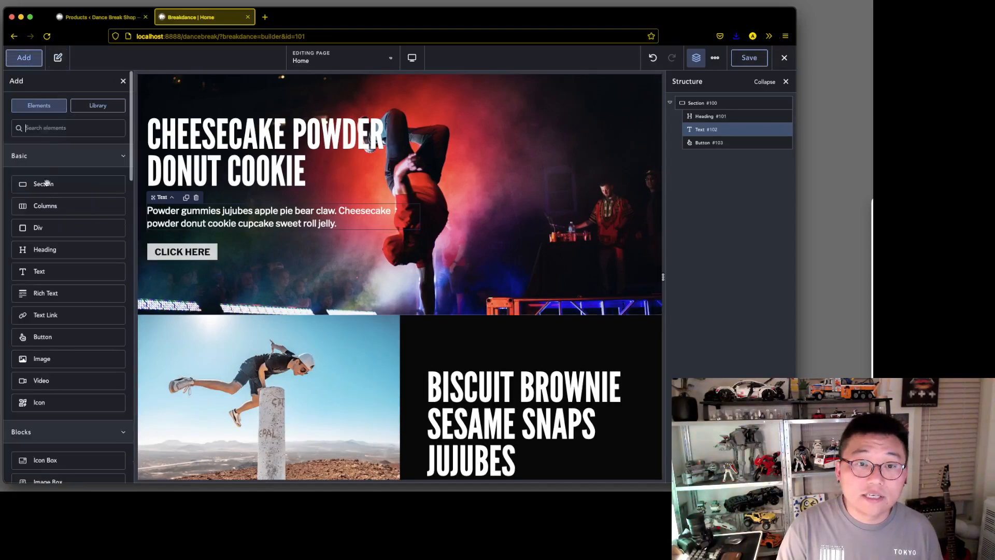
left_click(78, 185)
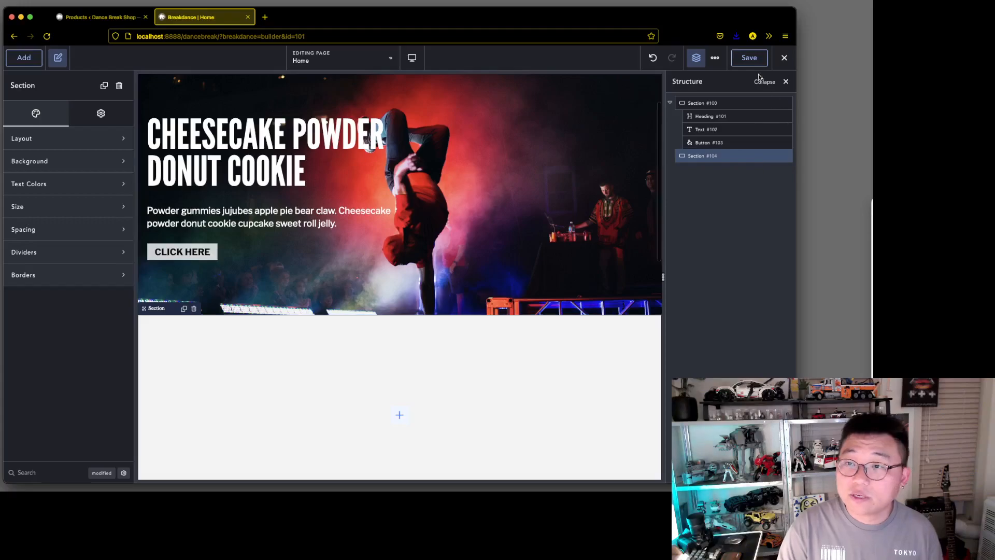
left_click(99, 17)
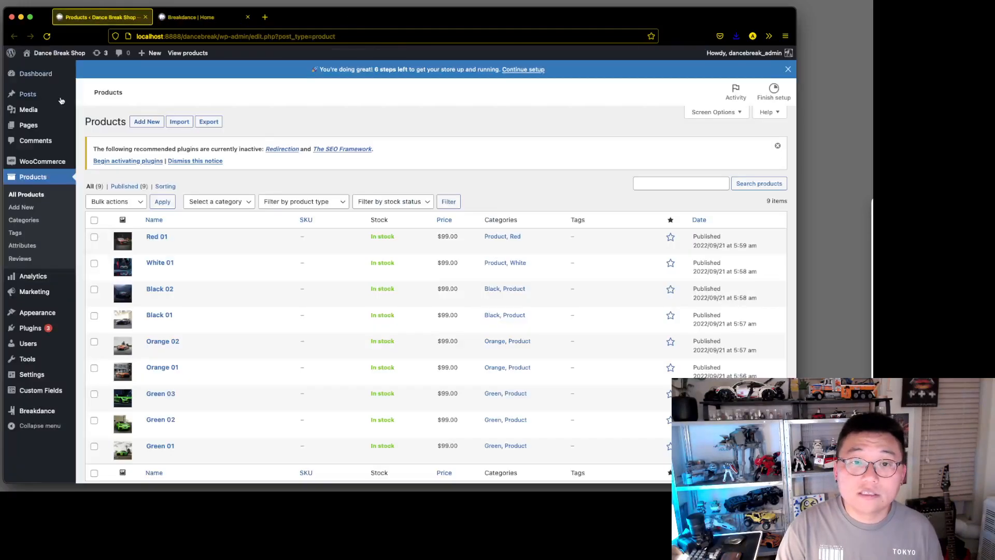
mouse_move(54, 53)
left_click(45, 72)
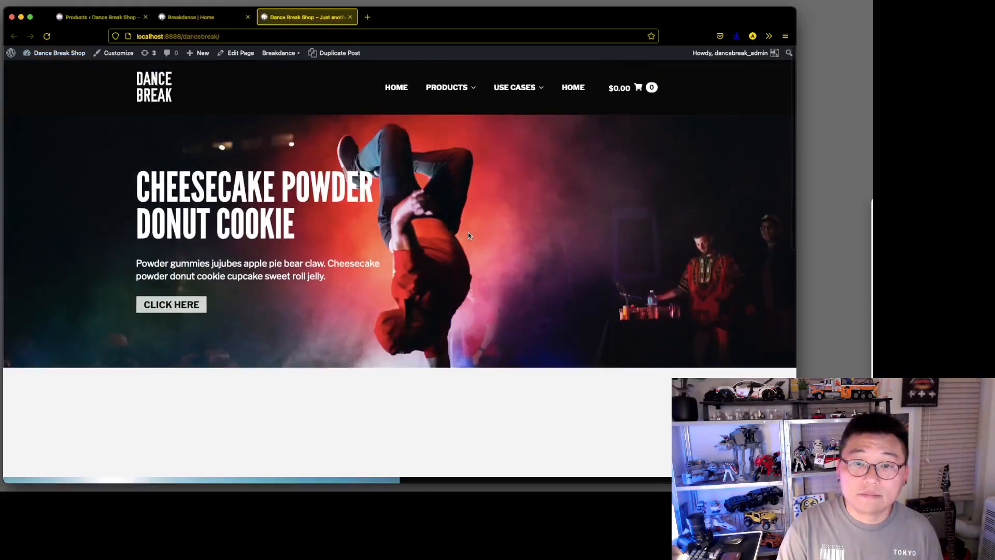
Inspect the hero section's markup in the developer tools and preview the image behind its background-image rule.
right_click(449, 182)
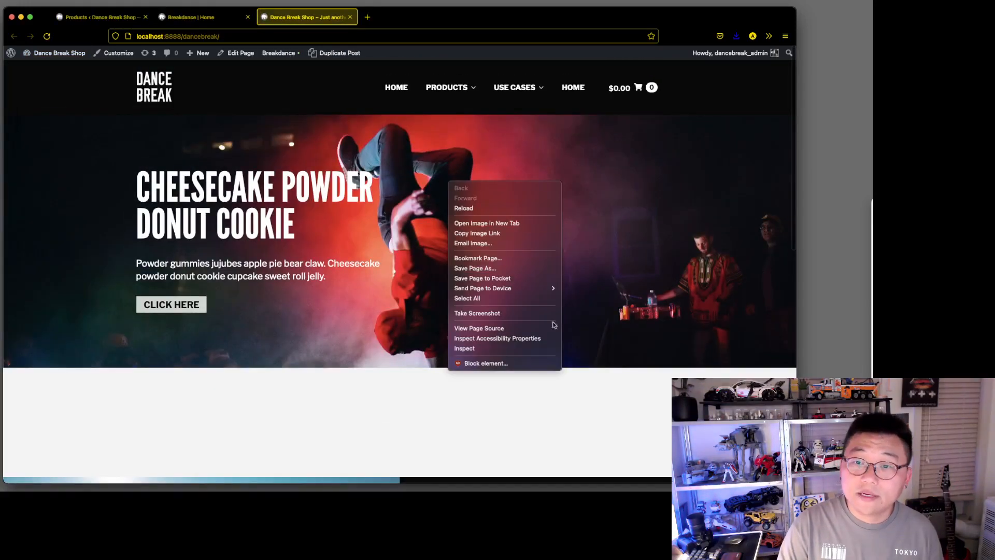
left_click(549, 346)
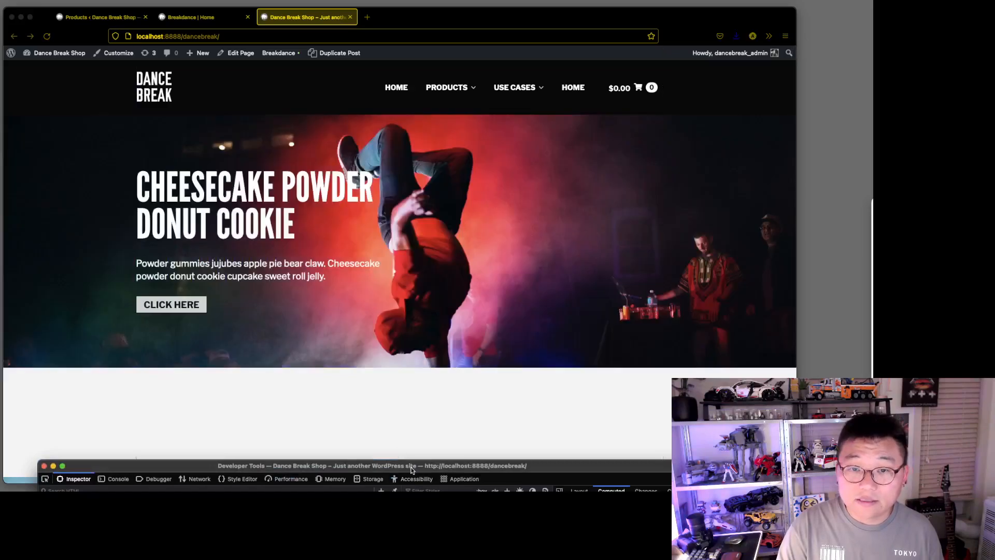
left_click_drag(412, 470, 409, 178)
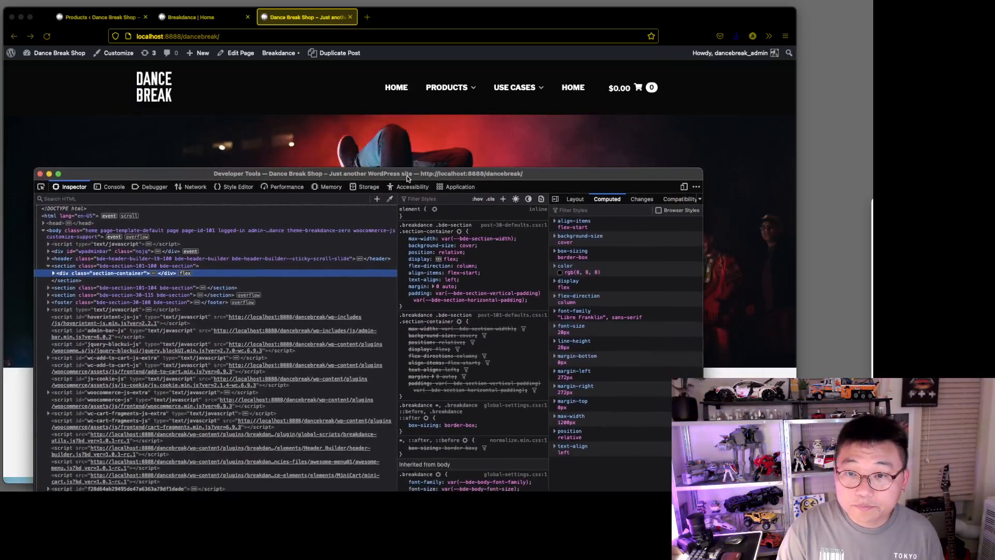
left_click(97, 266)
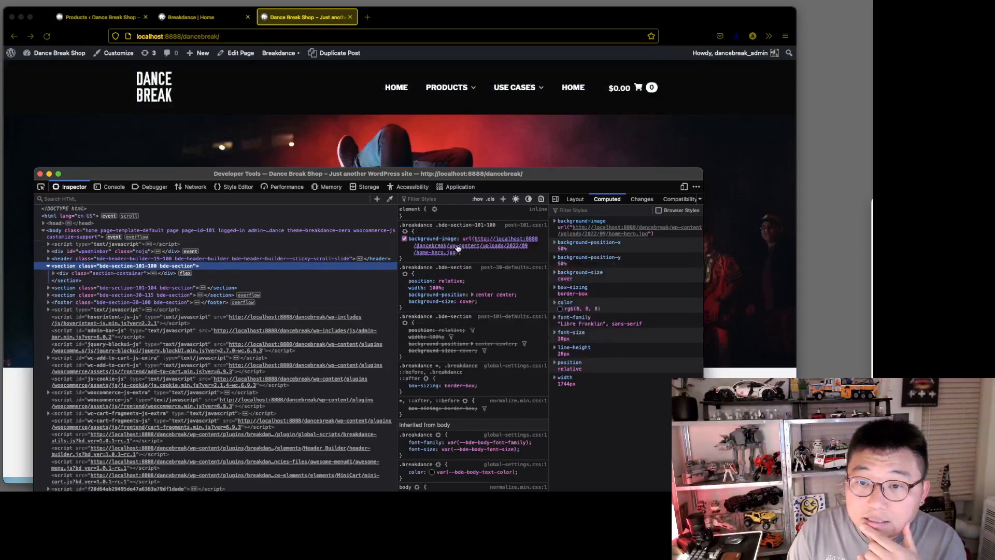
left_click_drag(579, 175, 550, 138)
mouse_move(470, 204)
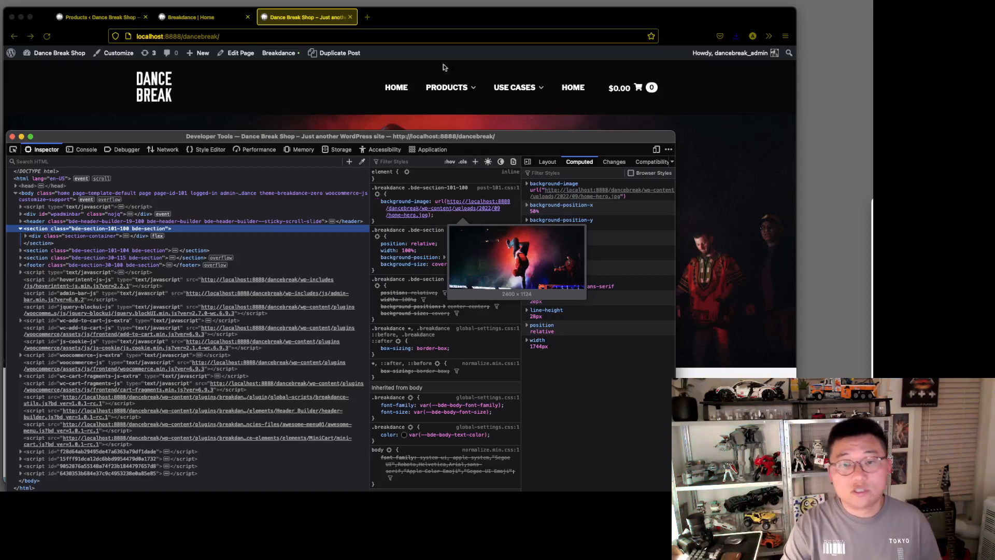
Inspect the footer newsletter image on the live page to examine its img tag and attributes.
left_click_drag(196, 136, 559, 124)
scroll(275, 257, "down", 5)
right_click(275, 260)
left_click(311, 326)
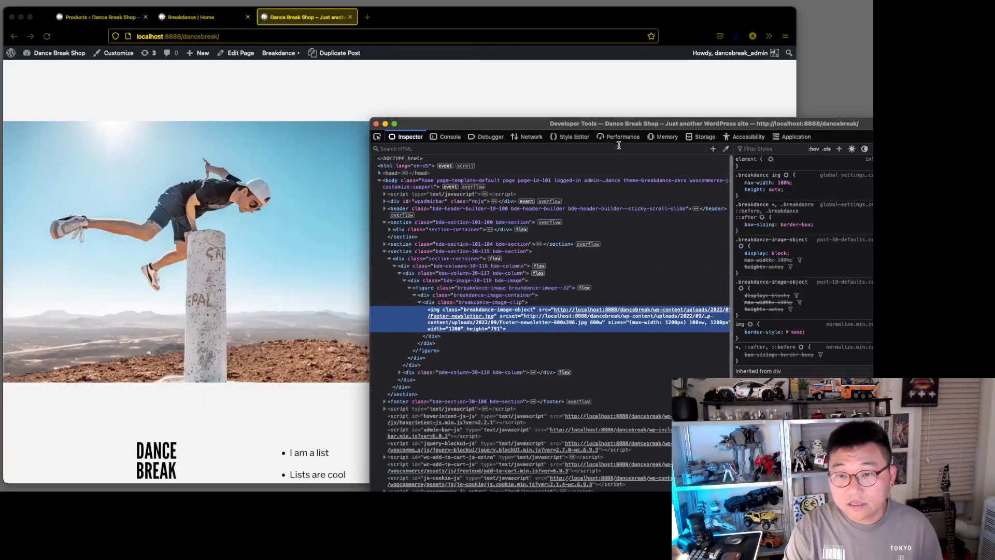
left_click_drag(616, 123, 489, 69)
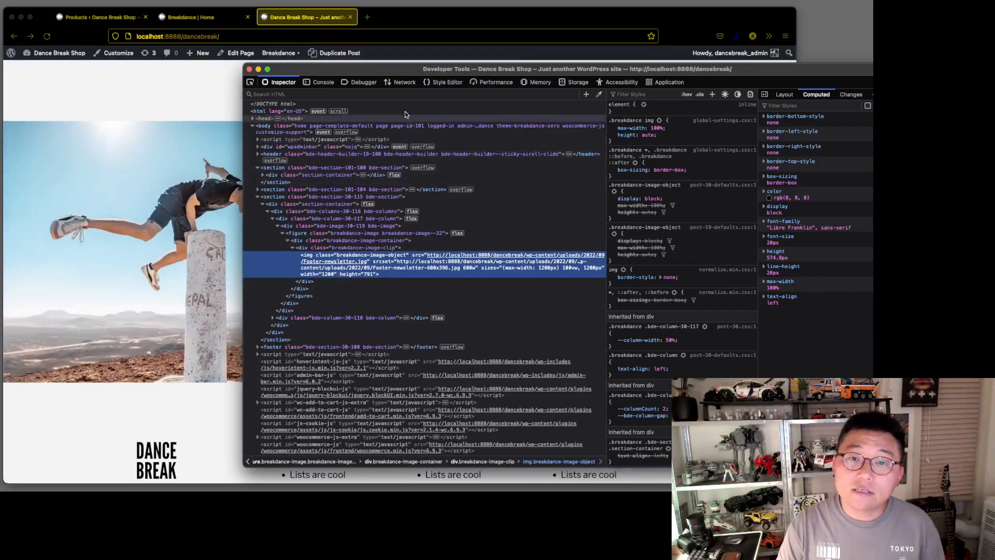
left_click_drag(390, 70, 741, 120)
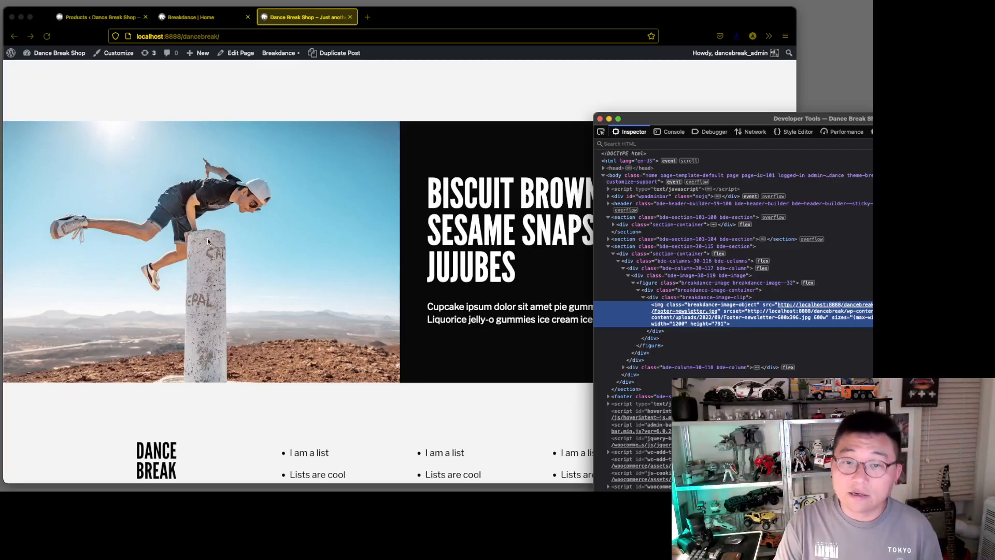
Inspect the hero section again and expand its section container to examine the nested elements and background rule.
scroll(214, 248, "up", 7)
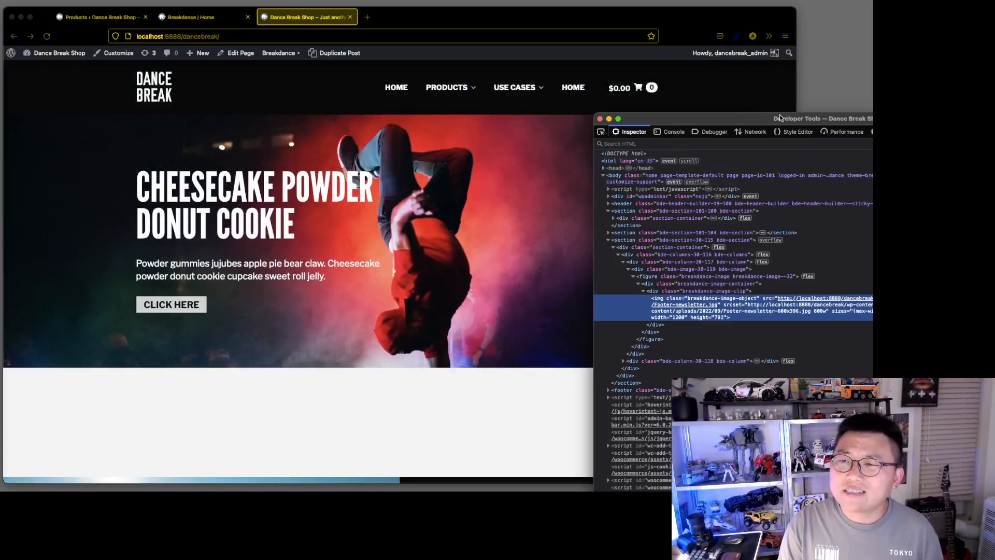
left_click_drag(759, 122, 487, 181)
right_click(82, 165)
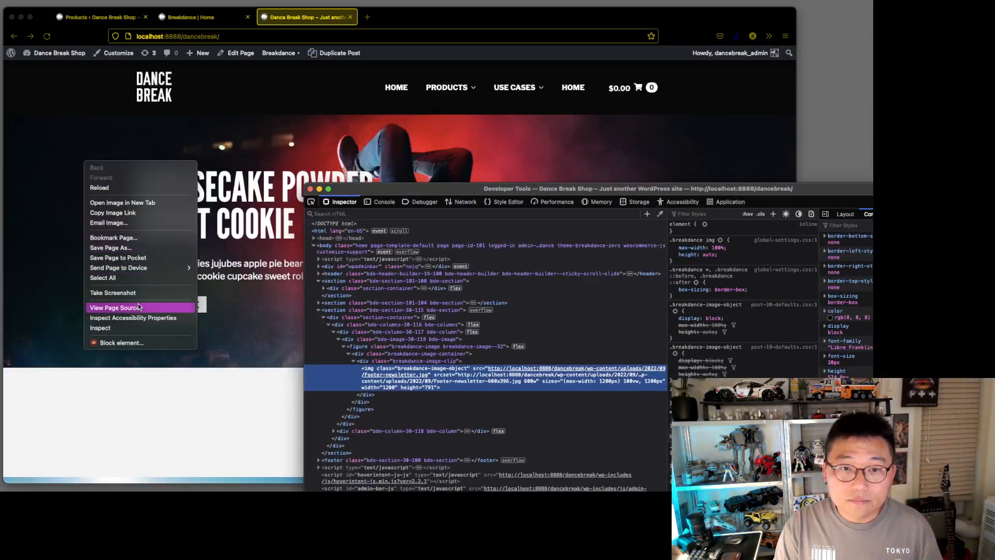
left_click(140, 328)
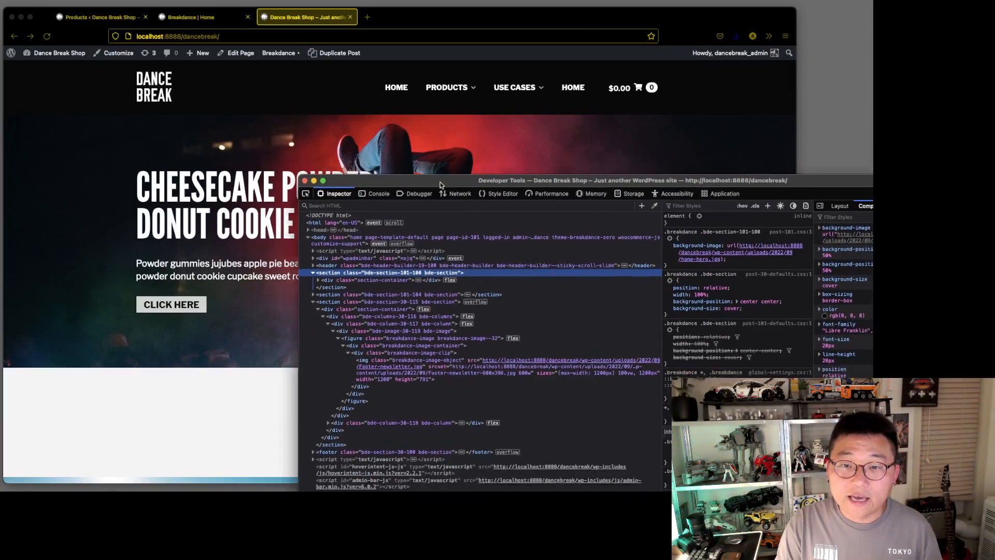
left_click_drag(449, 189, 319, 91)
mouse_move(594, 169)
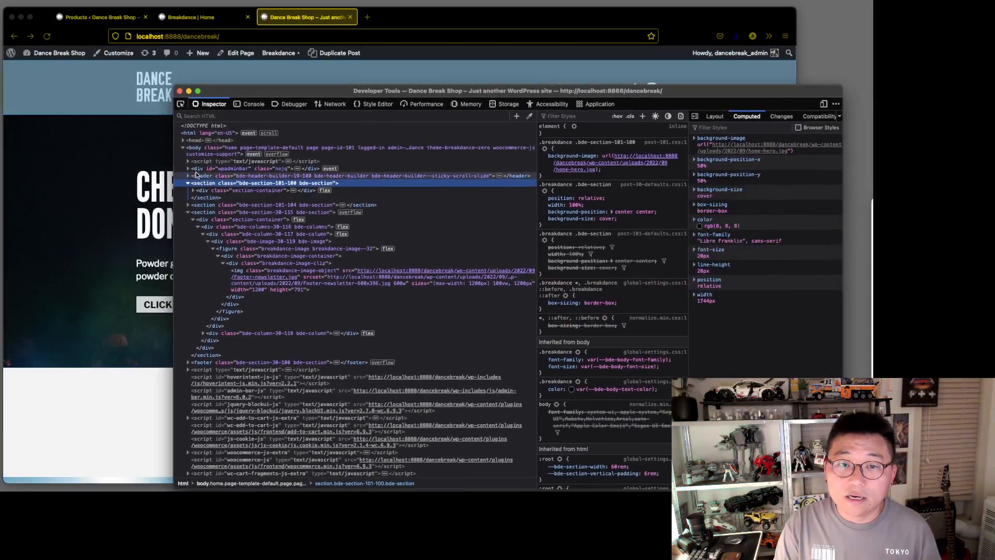
left_click(193, 190)
left_click_drag(334, 93, 207, 197)
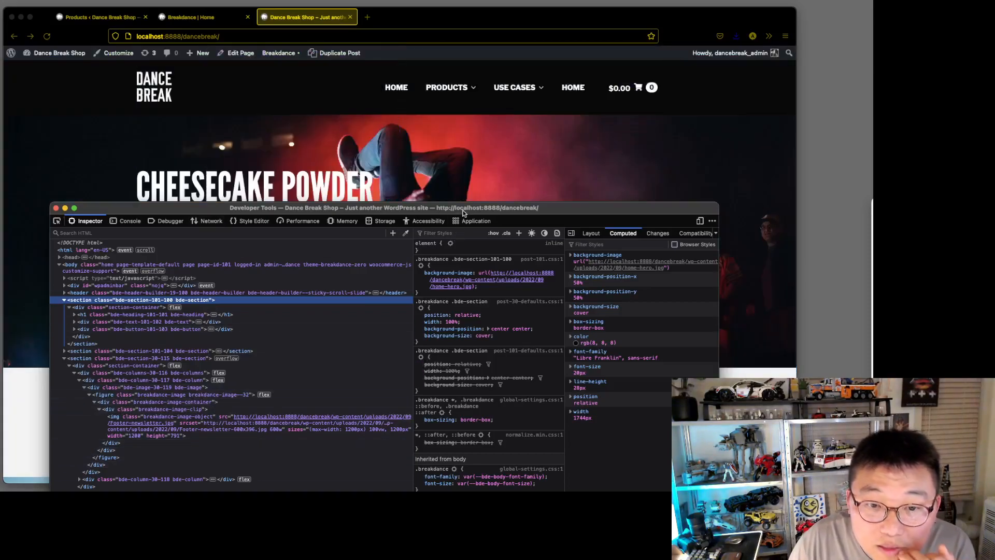
left_click_drag(473, 208, 512, 79)
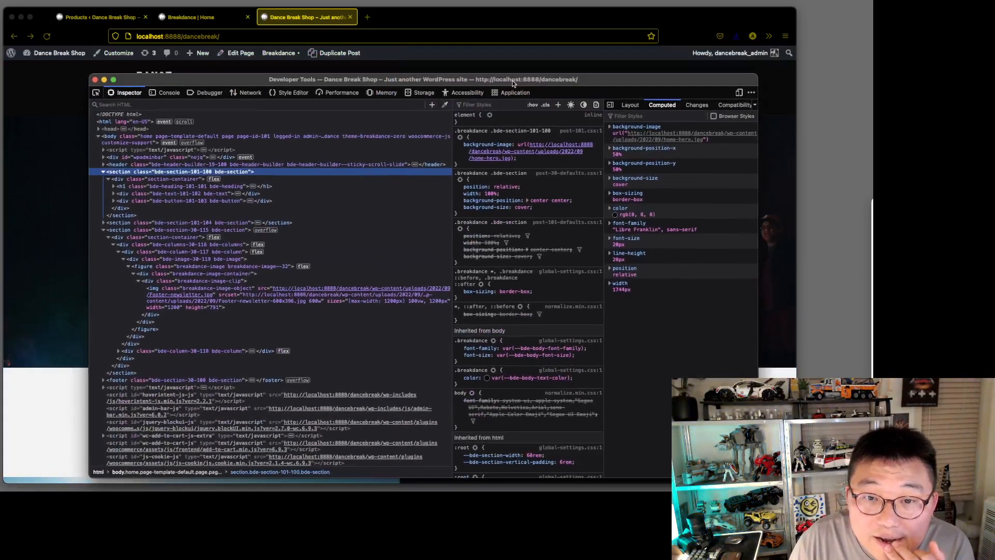
Examine the footer newsletter image's srcset and its parent elements in the markup, collapsing and re-expanding the image wrapper.
left_click(260, 308)
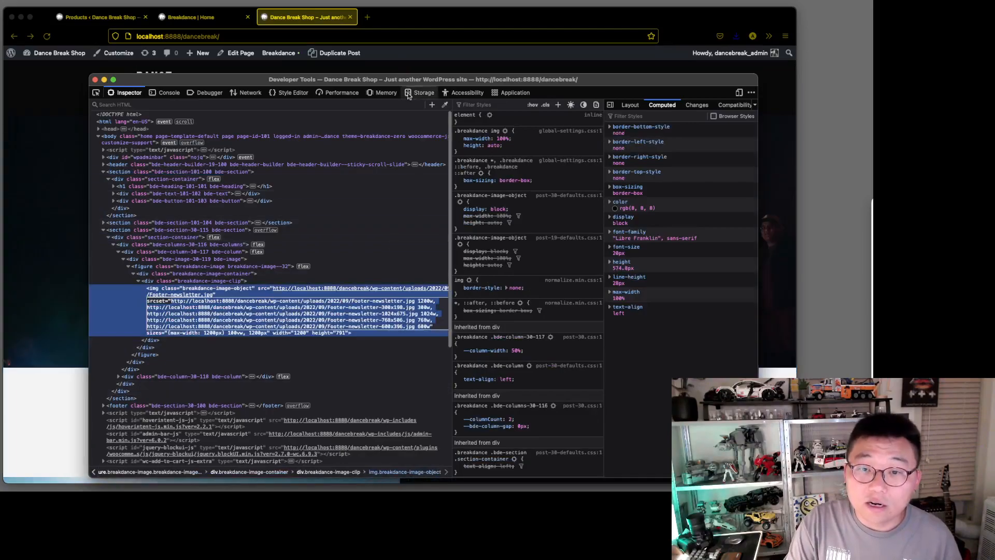
left_click_drag(409, 79, 389, 37)
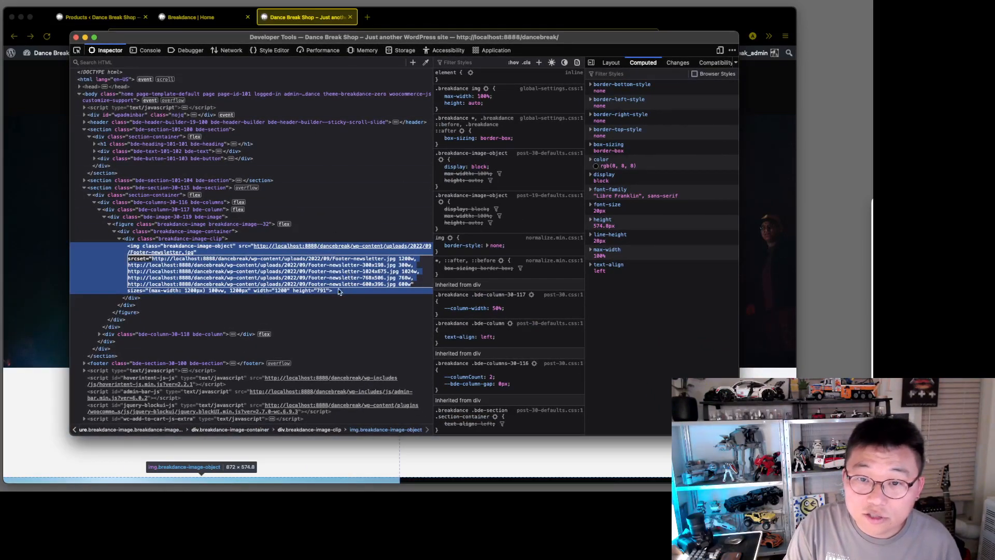
key("Left")
key("Left")
key("Left")
key("Left")
key("Left")
key("Left")
key("Left")
key("Left")
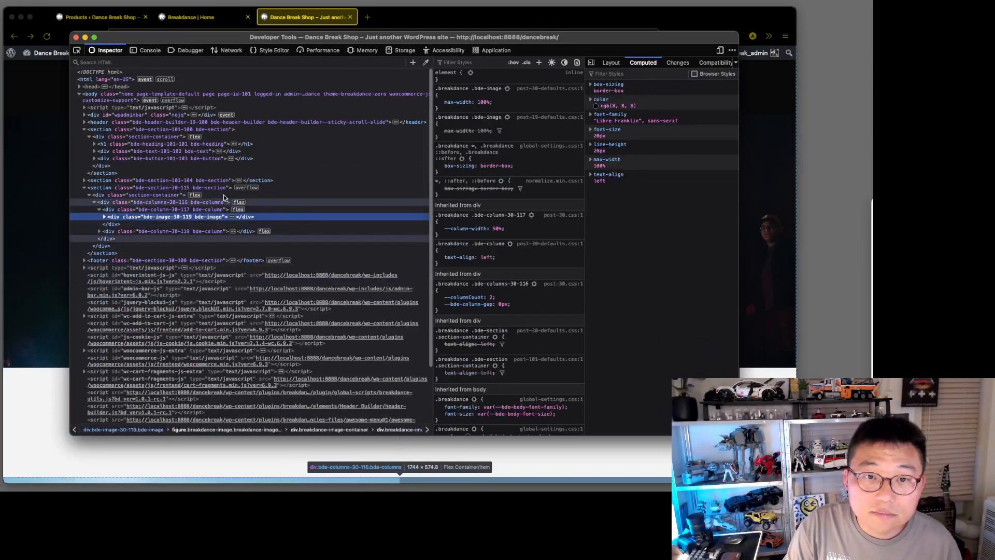
left_click(104, 217)
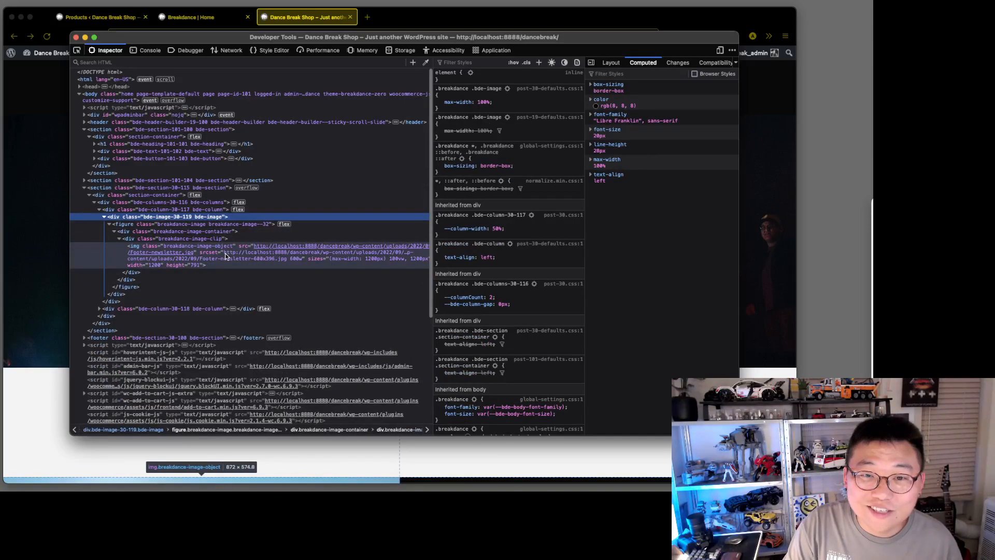
Add an alt attribute reading "footer image" after the height attribute of the footer newsletter img tag in the inspector.
left_click(189, 266)
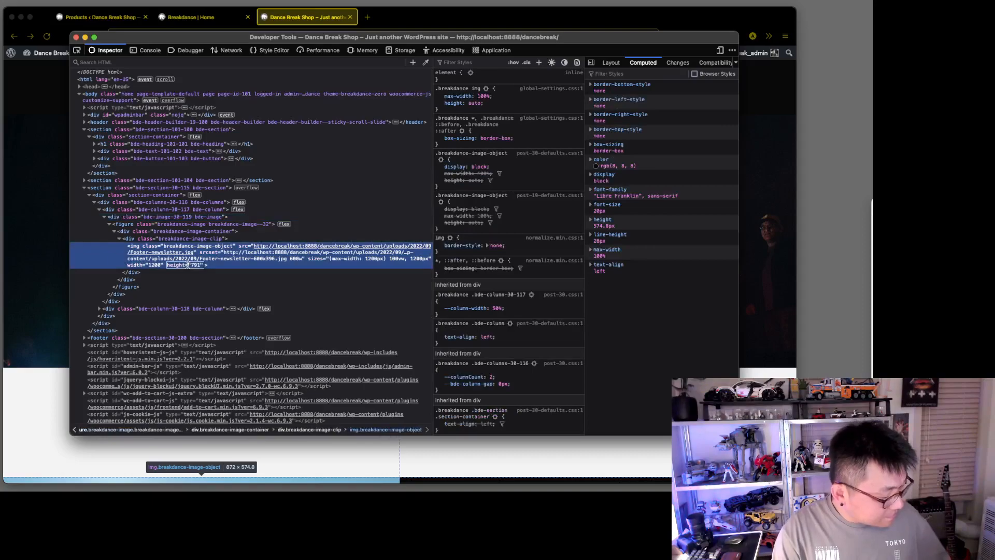
key("Return")
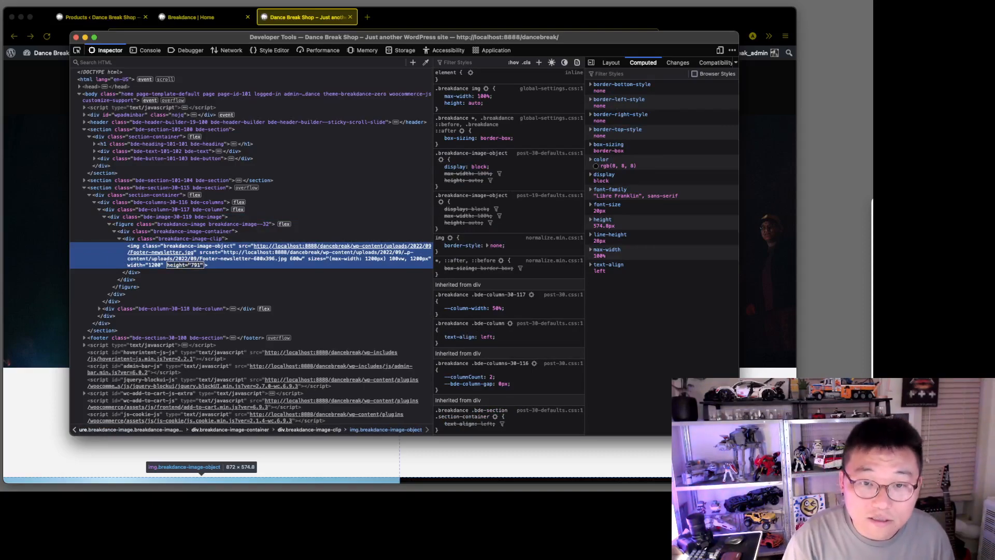
type("alt")
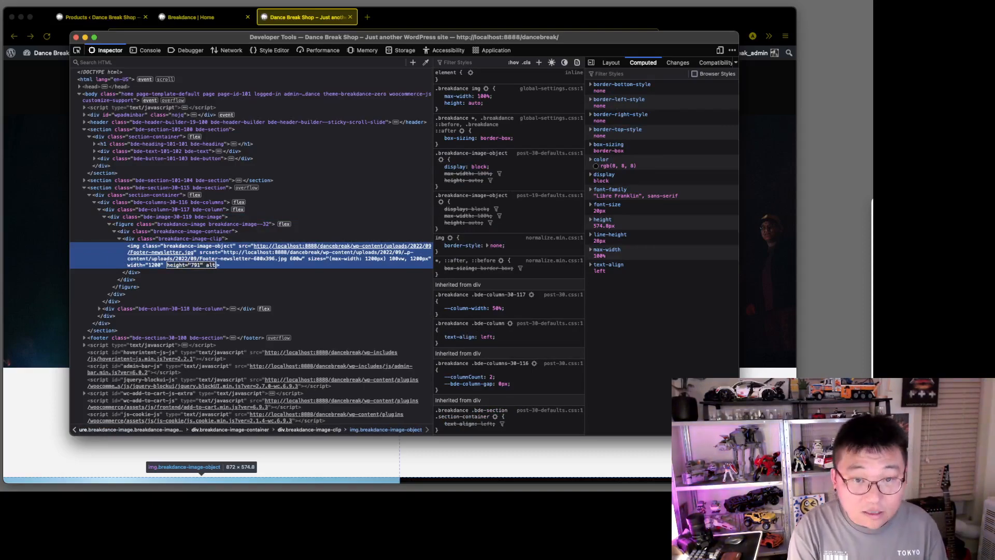
type("=\"\"footer image")
key("Return")
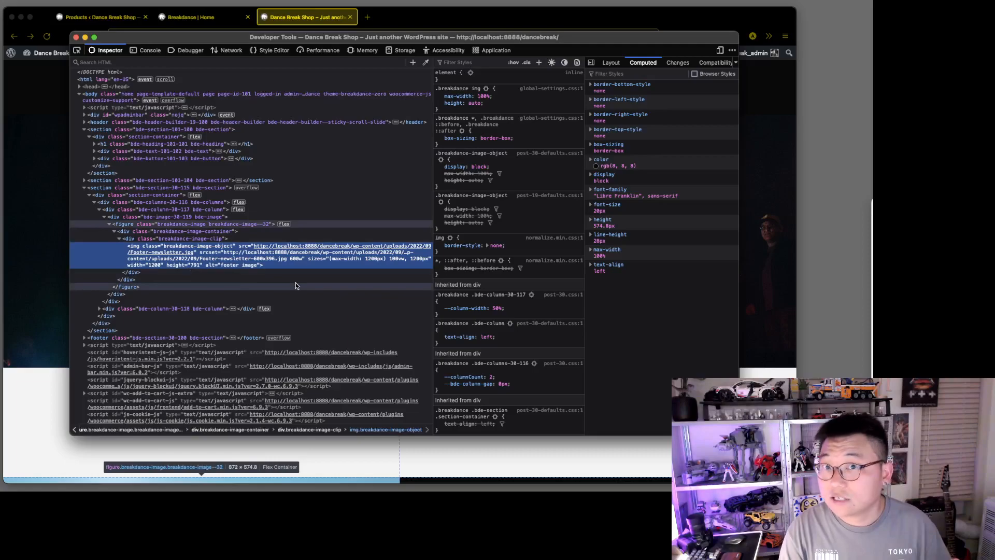